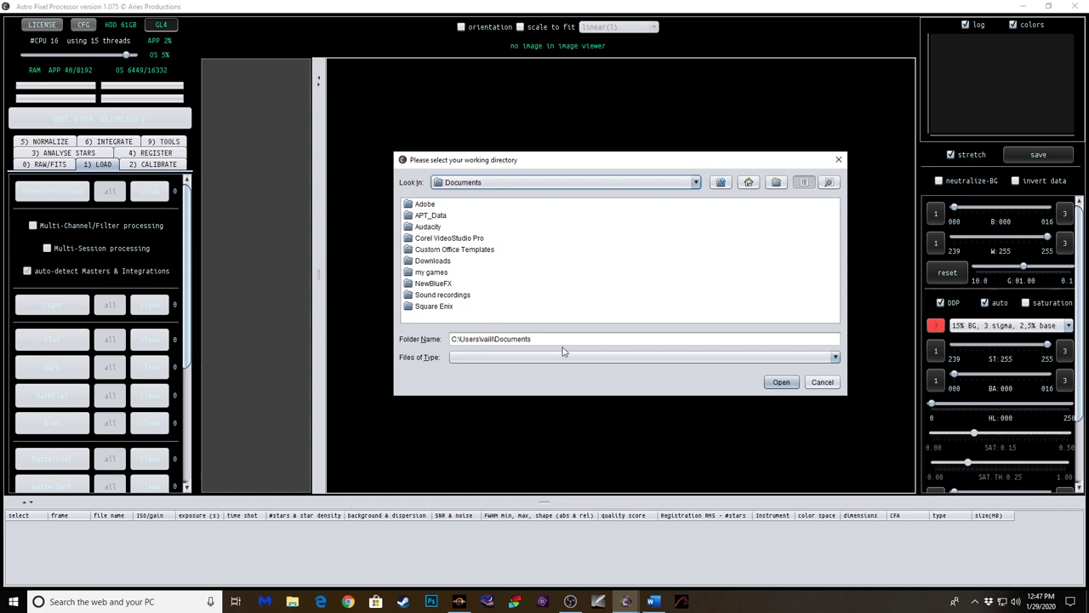
# - Set The Segull Nebula's raw folder as the working directory
pyautogui.click(720, 182)
pyautogui.click(720, 182)
pyautogui.click(720, 182)
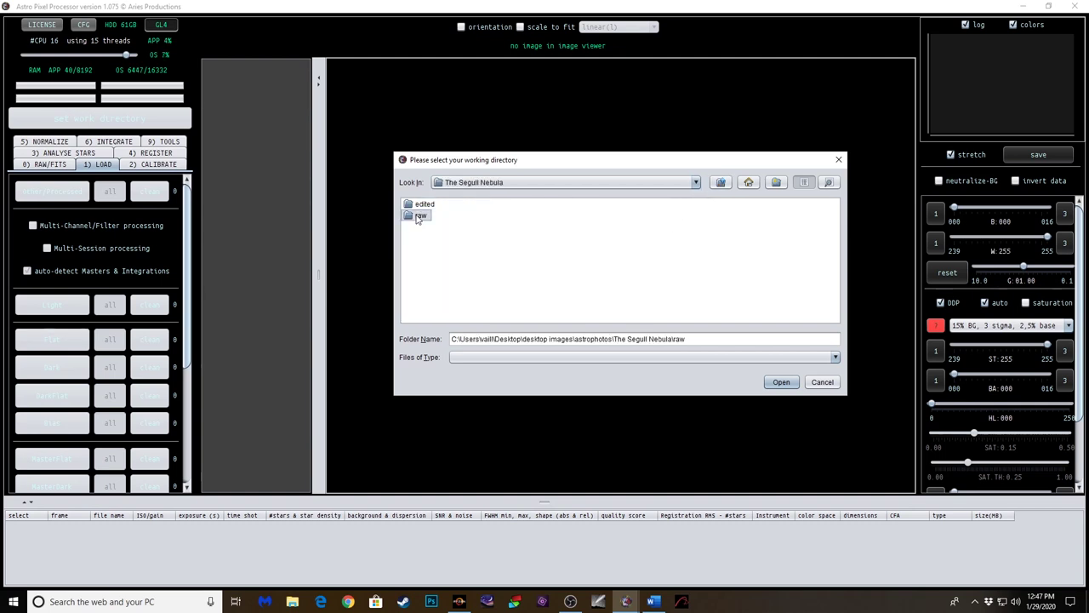
pyautogui.doubleClick(418, 218)
pyautogui.click(776, 382)
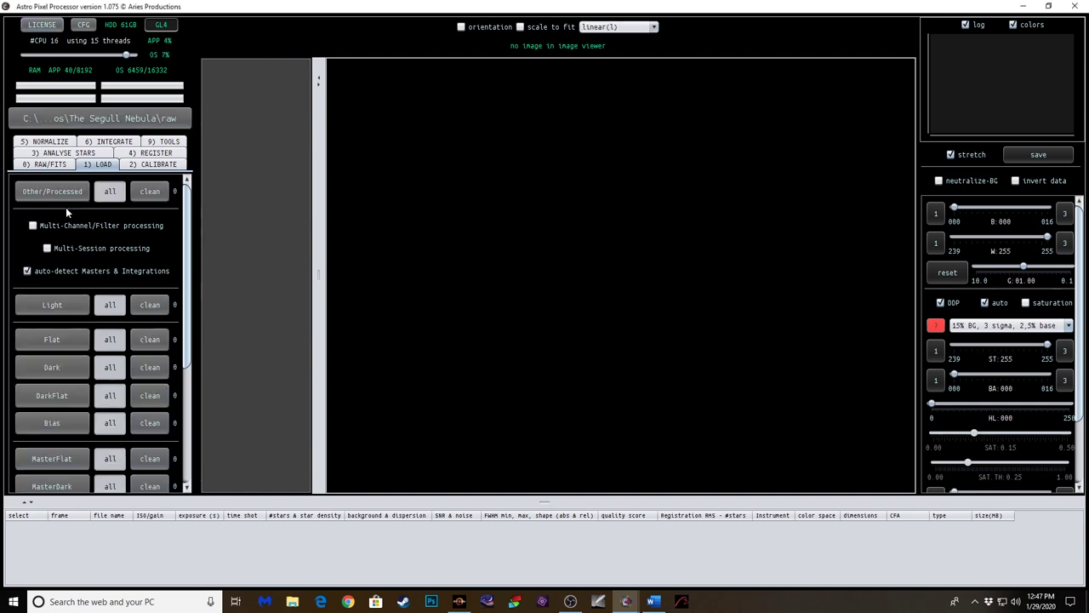
pyautogui.scroll(-1, 65, 207)
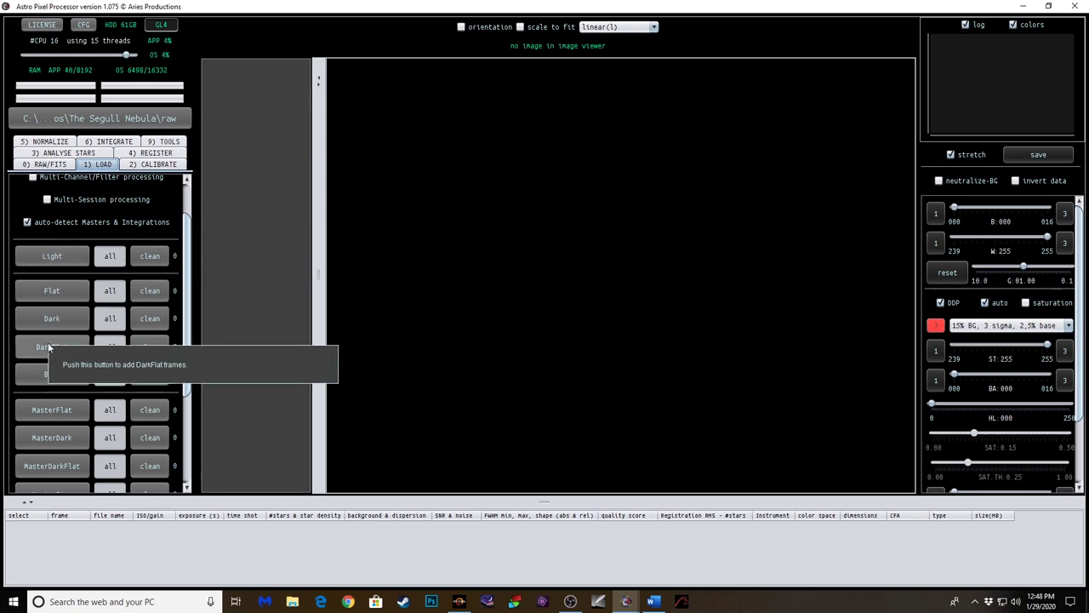
# - Load all 29 CR2 light frames, declining multi-channel and multi-session modes
pyautogui.click(54, 262)
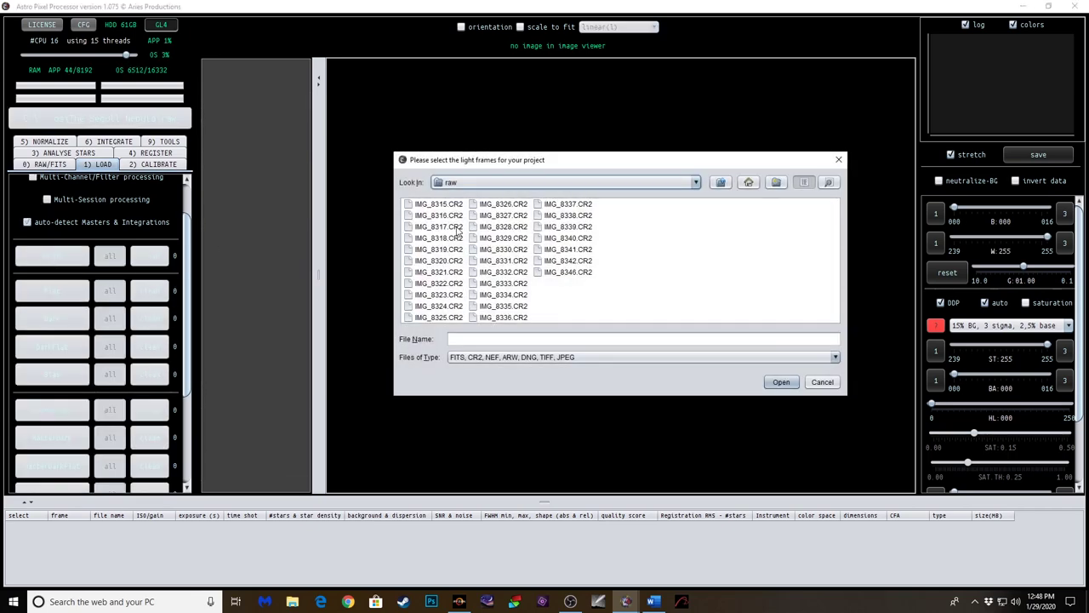
pyautogui.click(439, 205)
pyautogui.hotkey('ctrl', 'a')
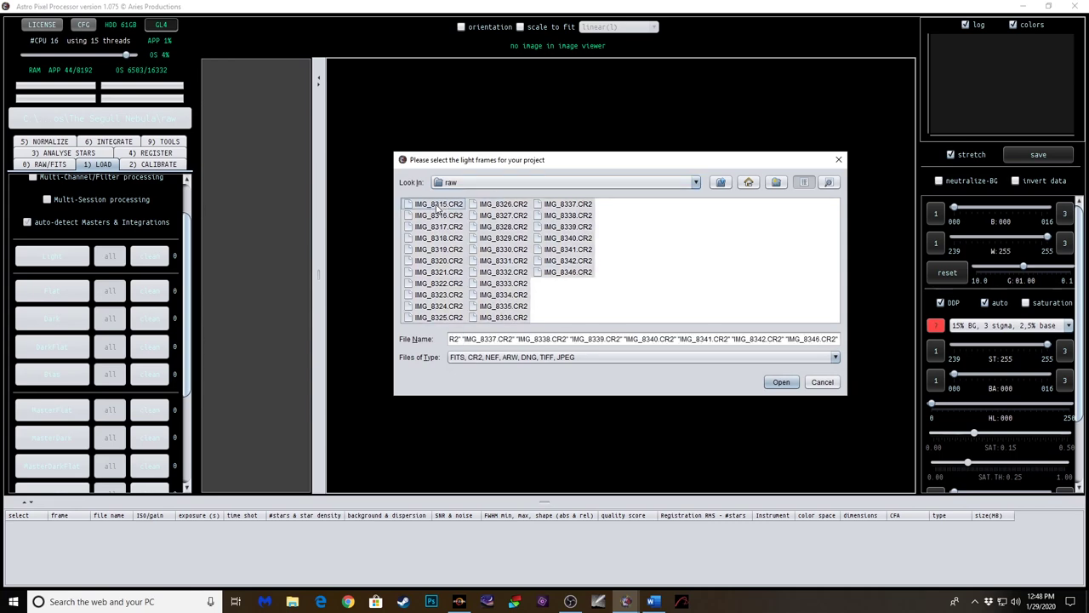
pyautogui.click(778, 382)
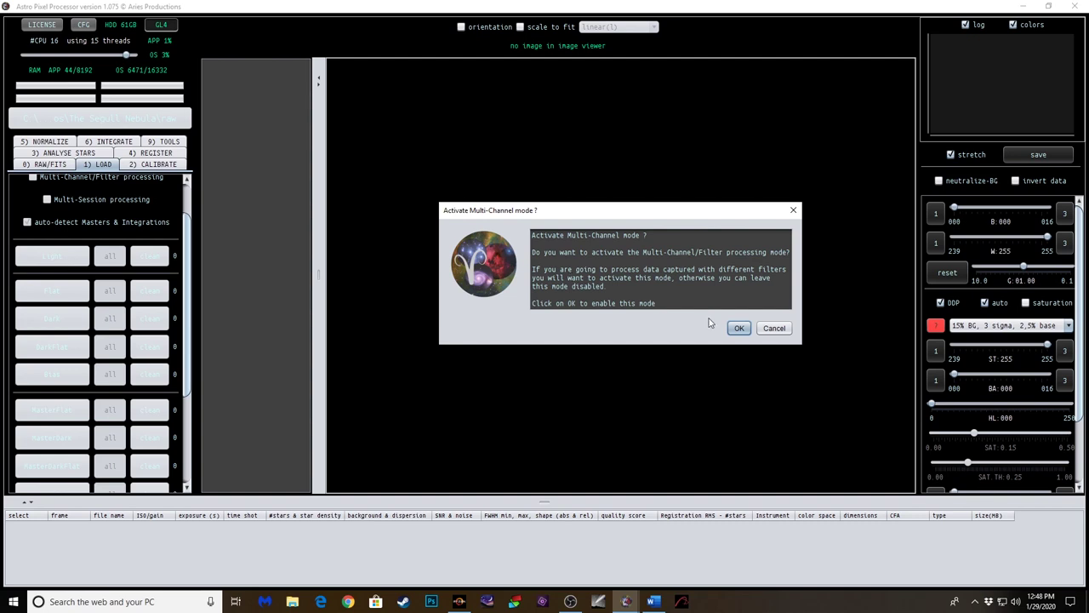
pyautogui.click(773, 330)
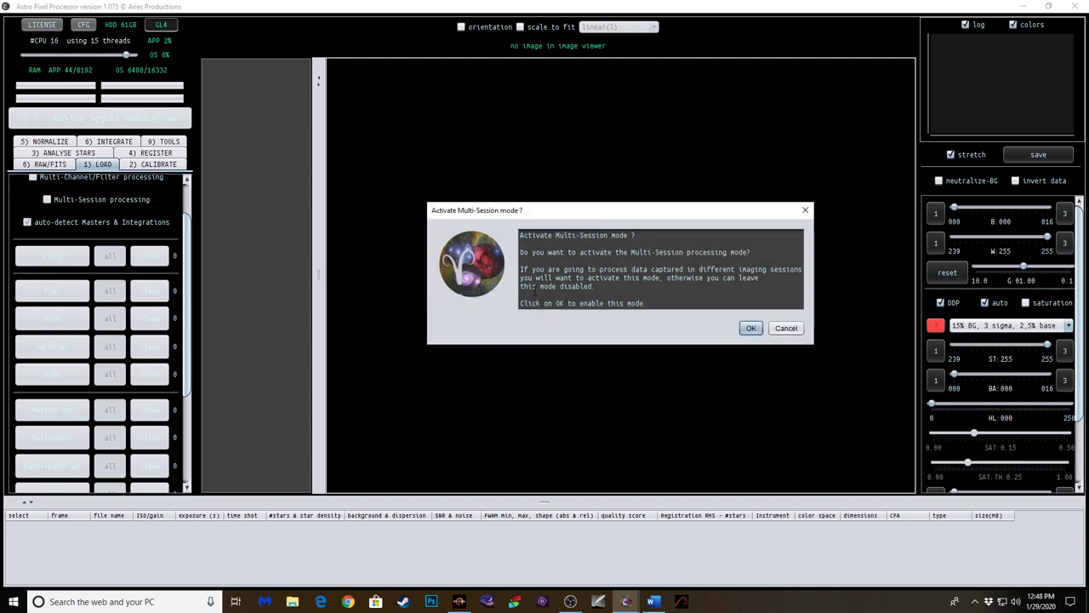
pyautogui.click(797, 329)
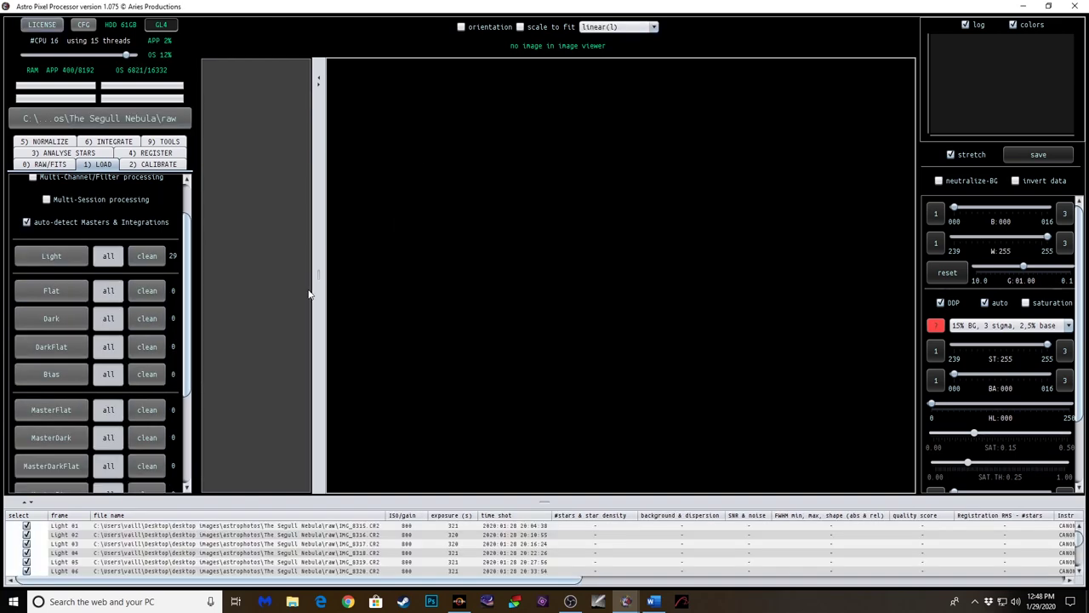
# - Load all 30 flat frames from the Rosette Nebula flats folder
pyautogui.click(48, 293)
pyautogui.click(722, 183)
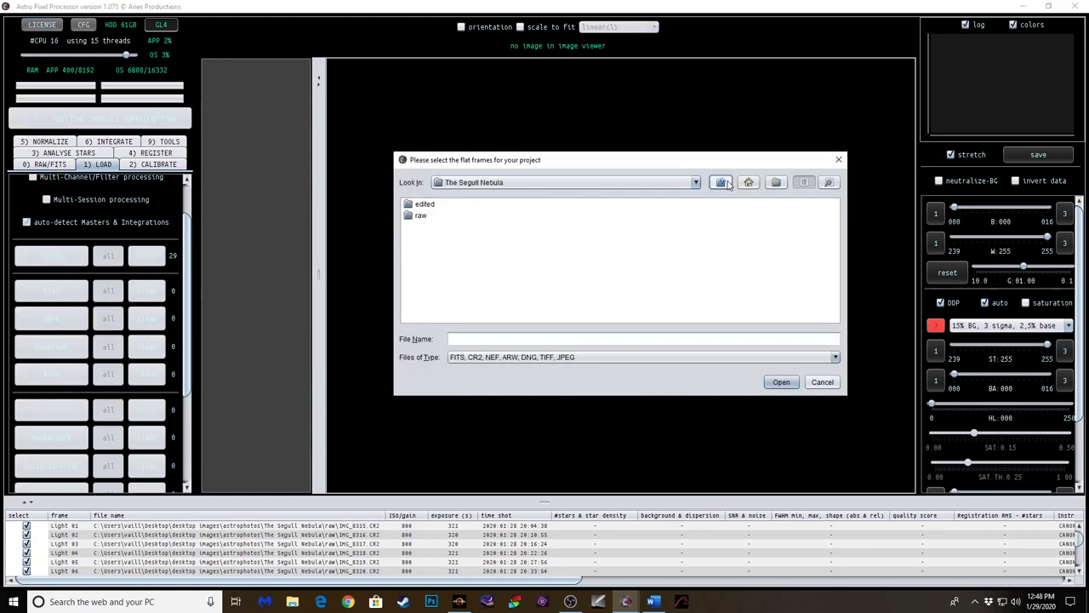
pyautogui.click(722, 183)
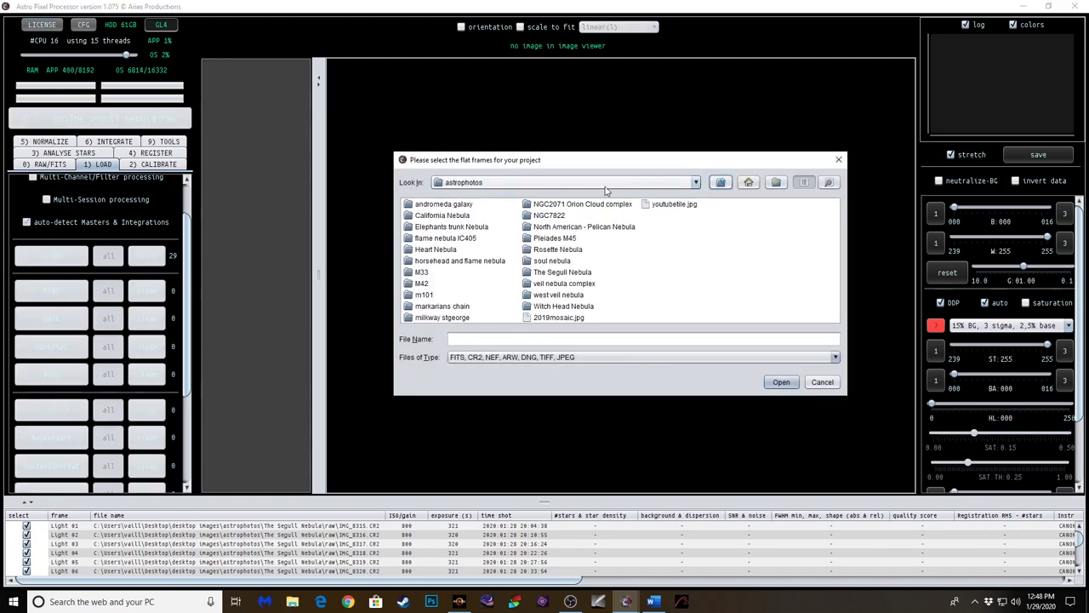
pyautogui.doubleClick(541, 249)
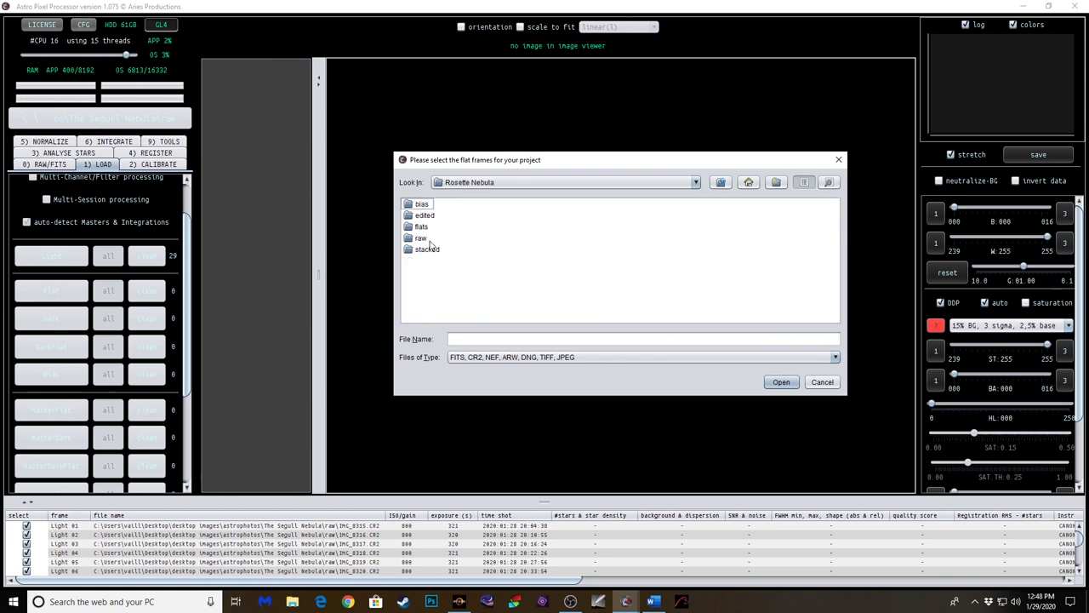
pyautogui.doubleClick(422, 227)
pyautogui.click(428, 209)
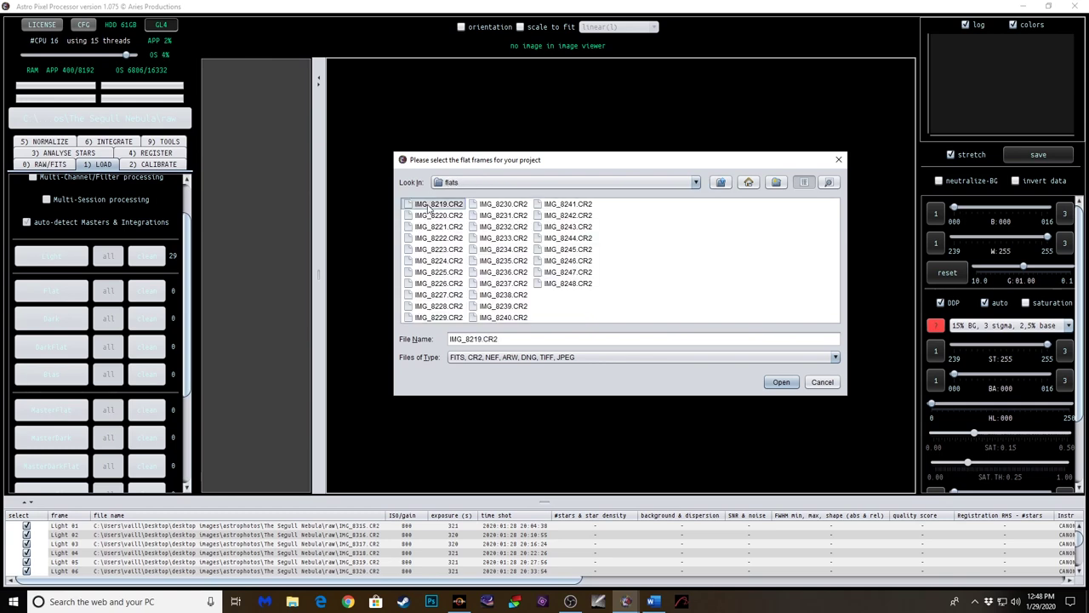
pyautogui.hotkey('ctrl', 'a')
pyautogui.click(781, 382)
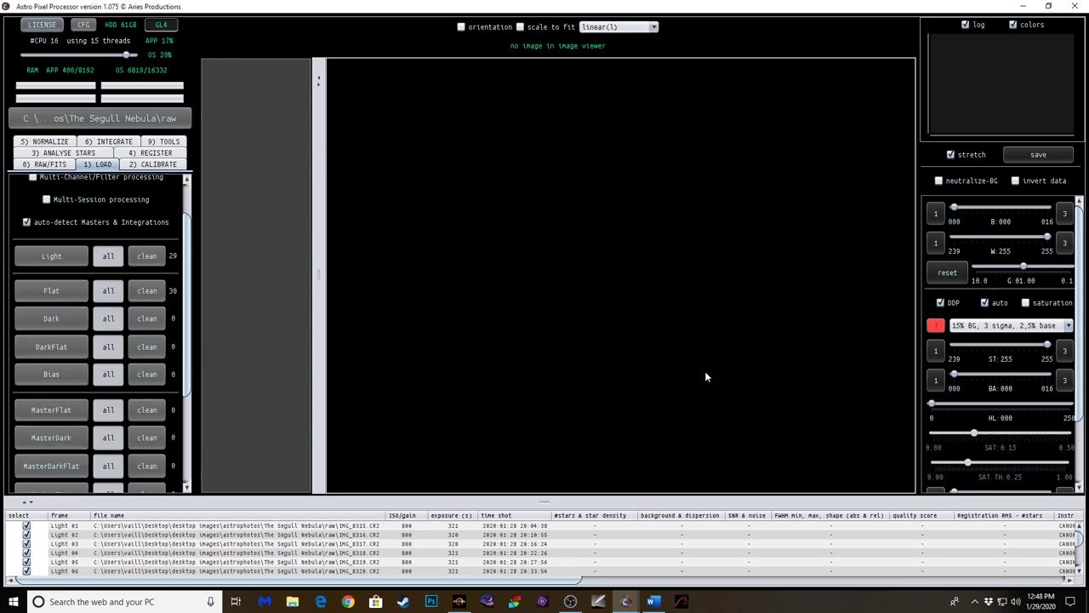
# - Load all 30 bias frames from the Rosette Nebula bias folder
pyautogui.click(53, 373)
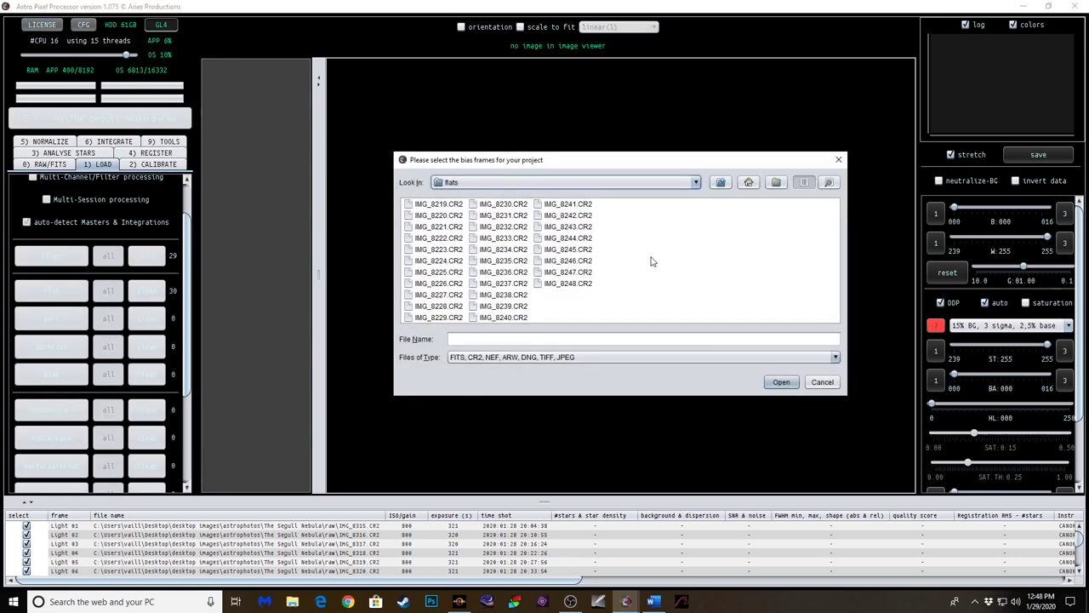
pyautogui.click(721, 182)
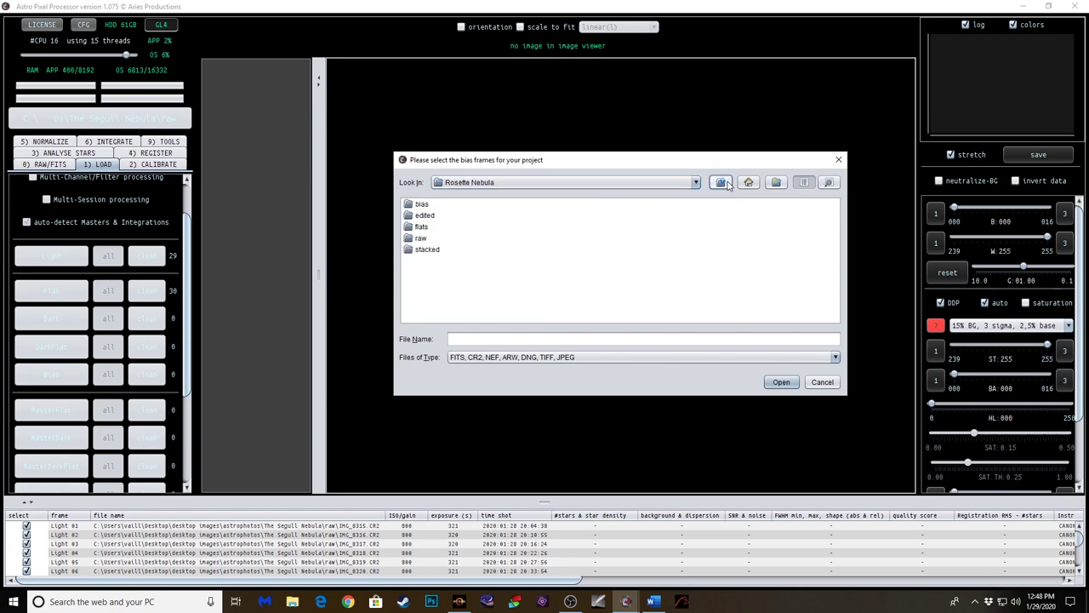
pyautogui.doubleClick(424, 205)
pyautogui.click(423, 207)
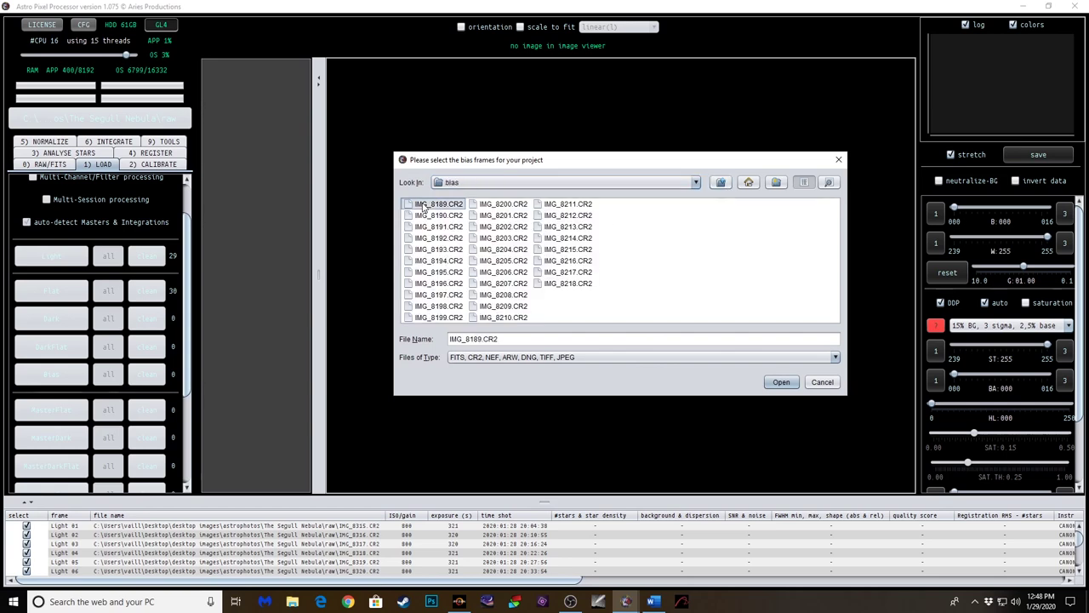
pyautogui.hotkey('ctrl', 'a')
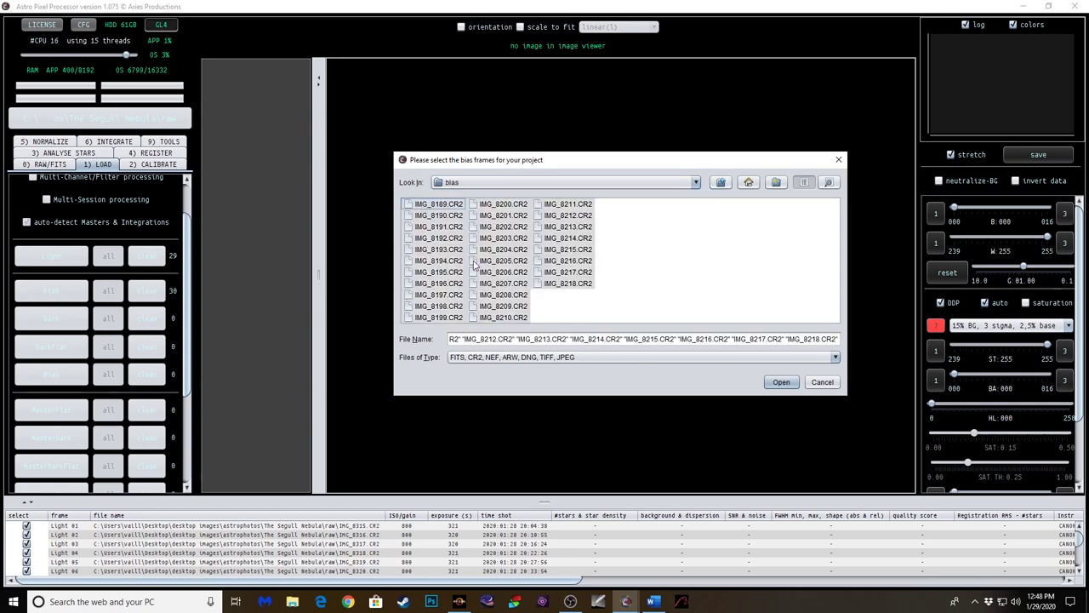
pyautogui.click(779, 382)
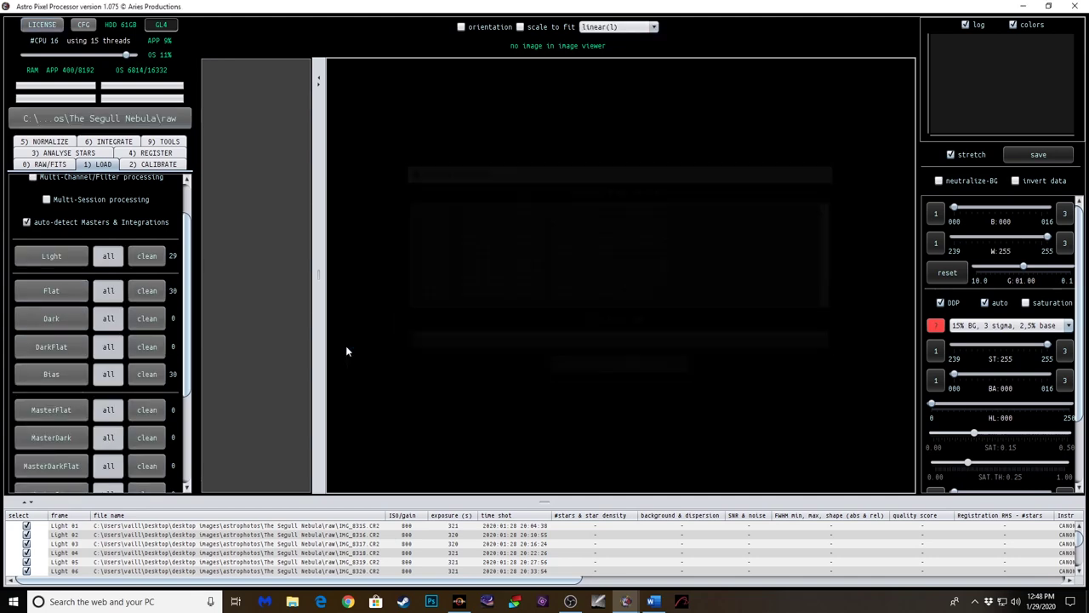
pyautogui.scroll(-5, 187, 384)
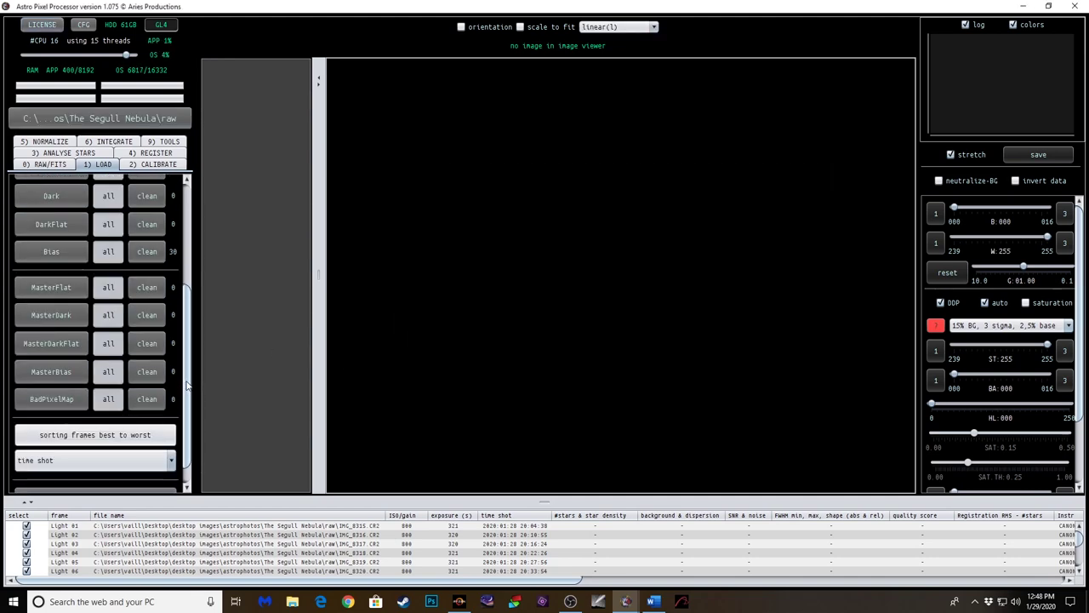
pyautogui.scroll(5, 187, 384)
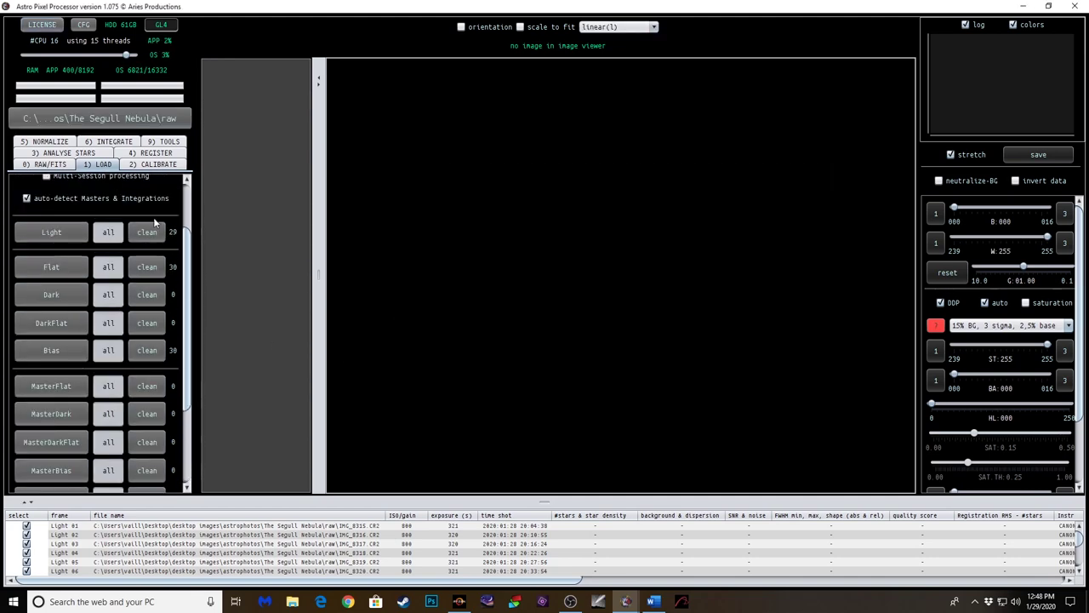
pyautogui.click(155, 165)
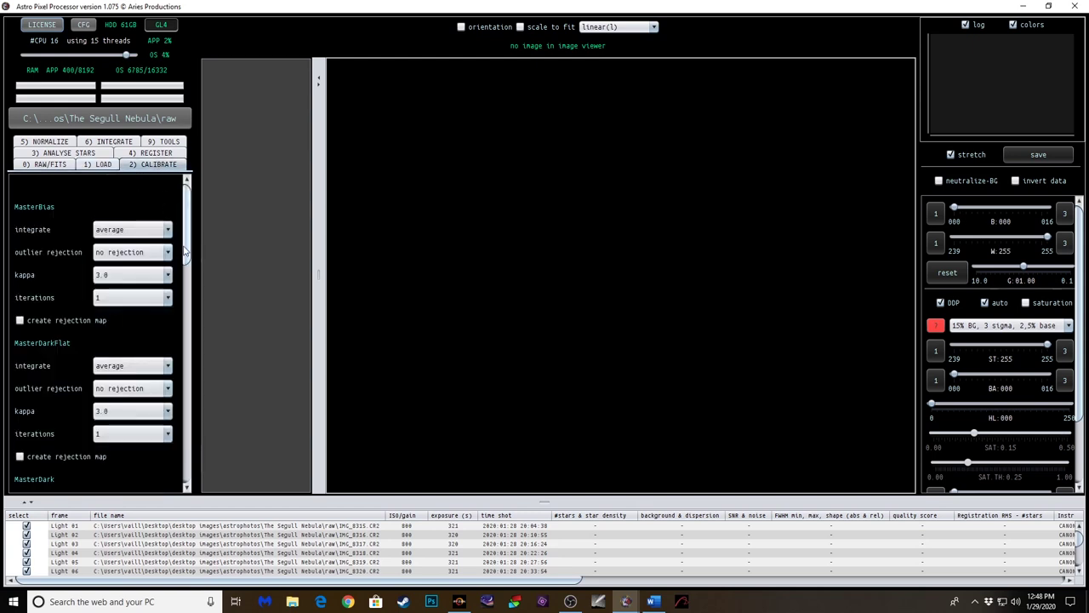
pyautogui.moveTo(187, 245); pyautogui.dragTo(187, 251)
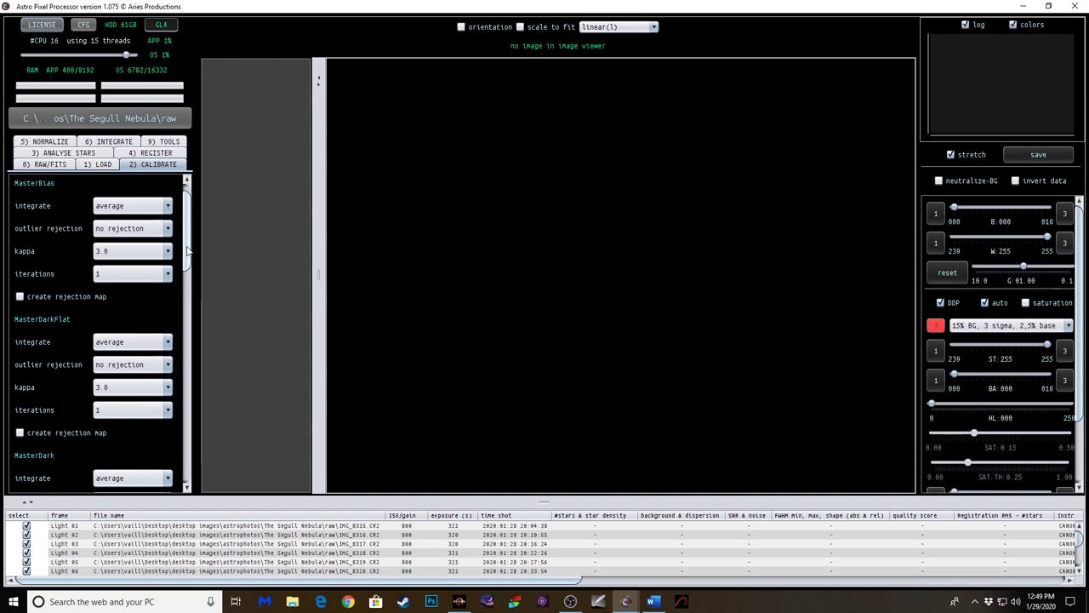
pyautogui.moveTo(187, 250); pyautogui.dragTo(187, 247)
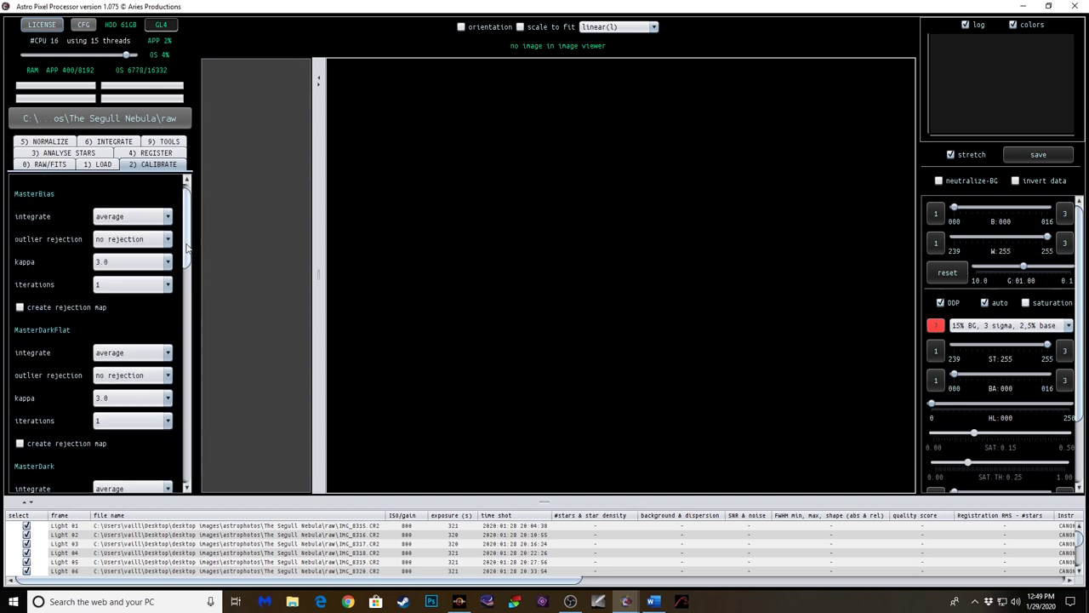
pyautogui.moveTo(187, 246); pyautogui.dragTo(187, 250)
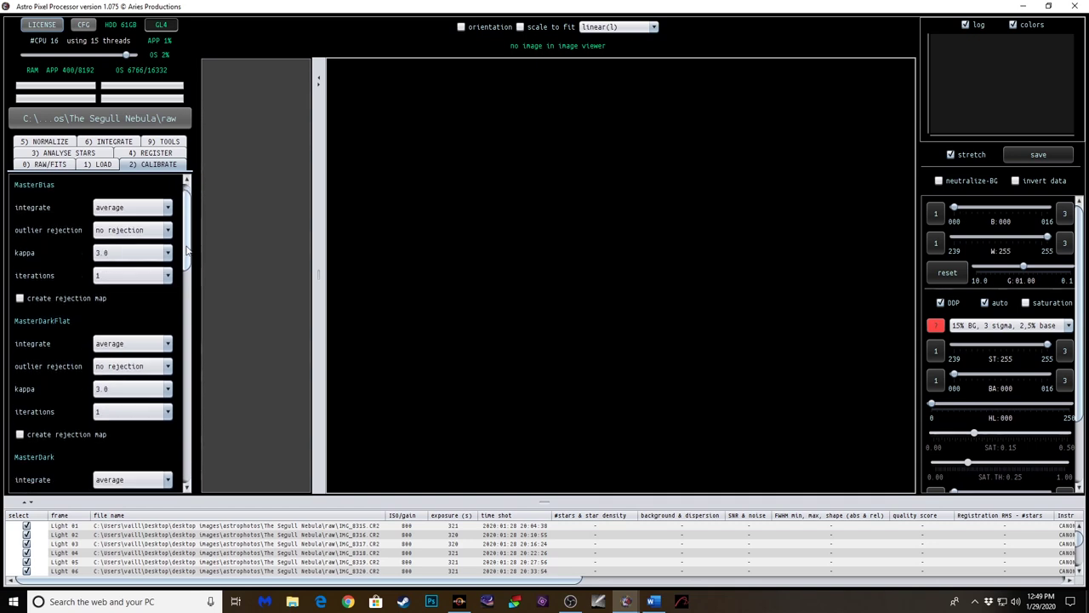
pyautogui.moveTo(187, 247); pyautogui.dragTo(190, 235)
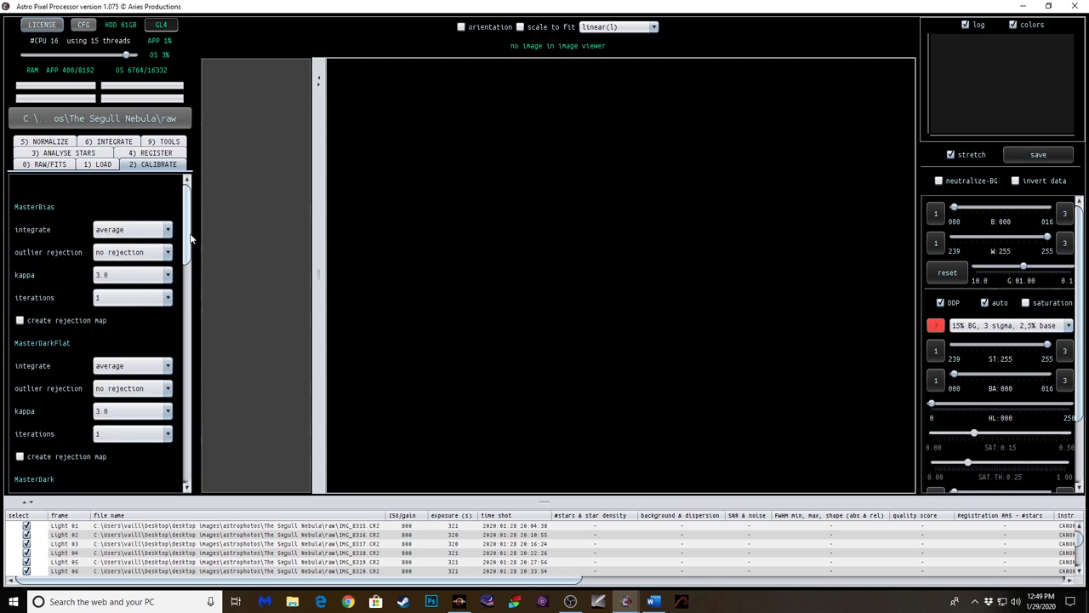
pyautogui.scroll(-5, 191, 239)
pyautogui.click(128, 266)
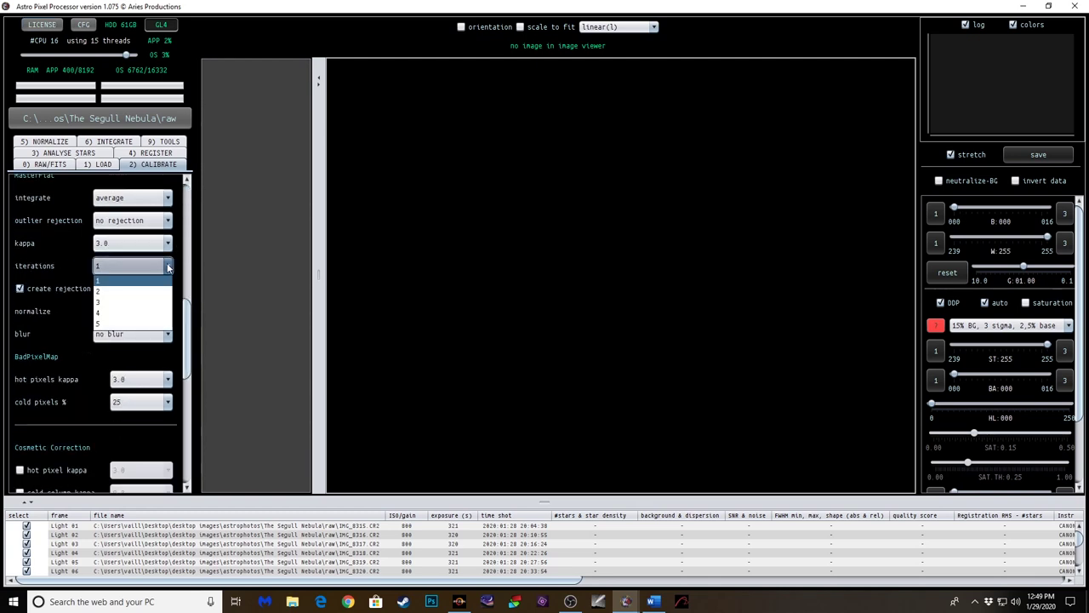
pyautogui.click(114, 292)
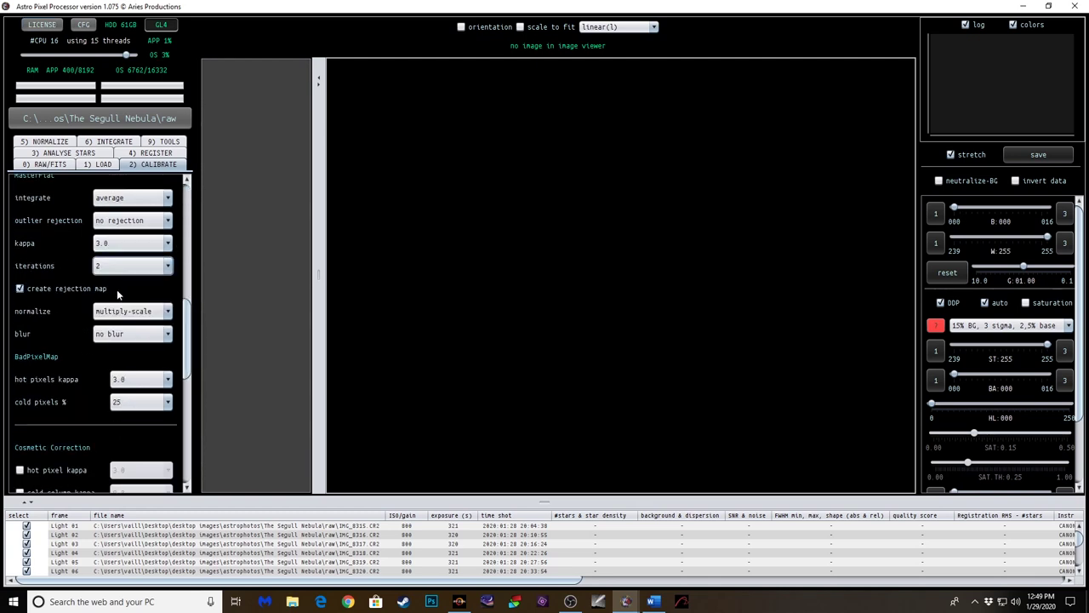
pyautogui.scroll(2, 183, 308)
pyautogui.click(167, 320)
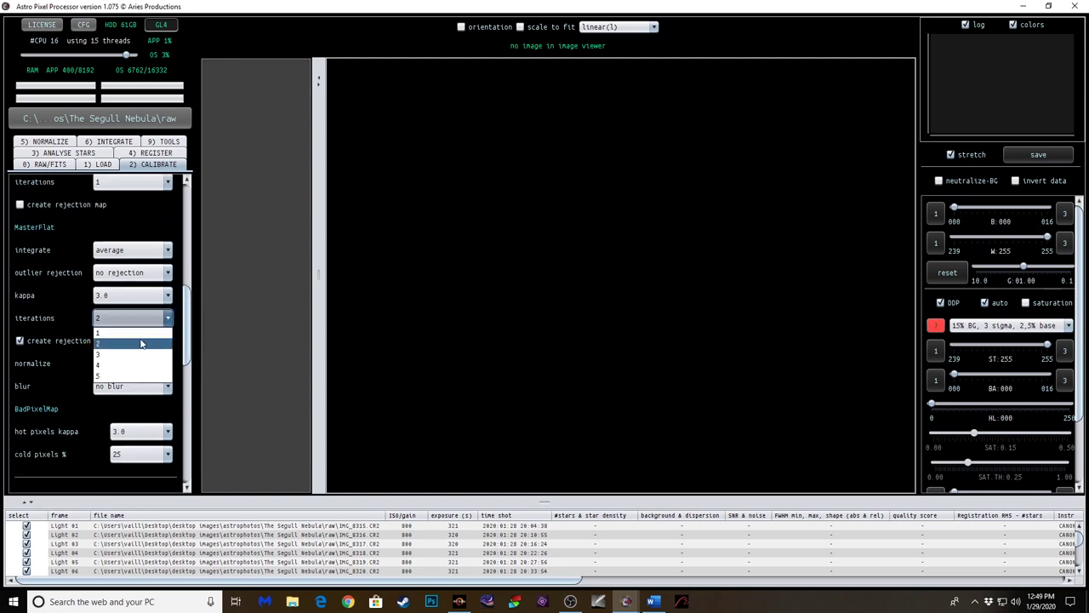
pyautogui.click(132, 332)
pyautogui.scroll(4, 189, 327)
pyautogui.moveTo(189, 327); pyautogui.dragTo(191, 238)
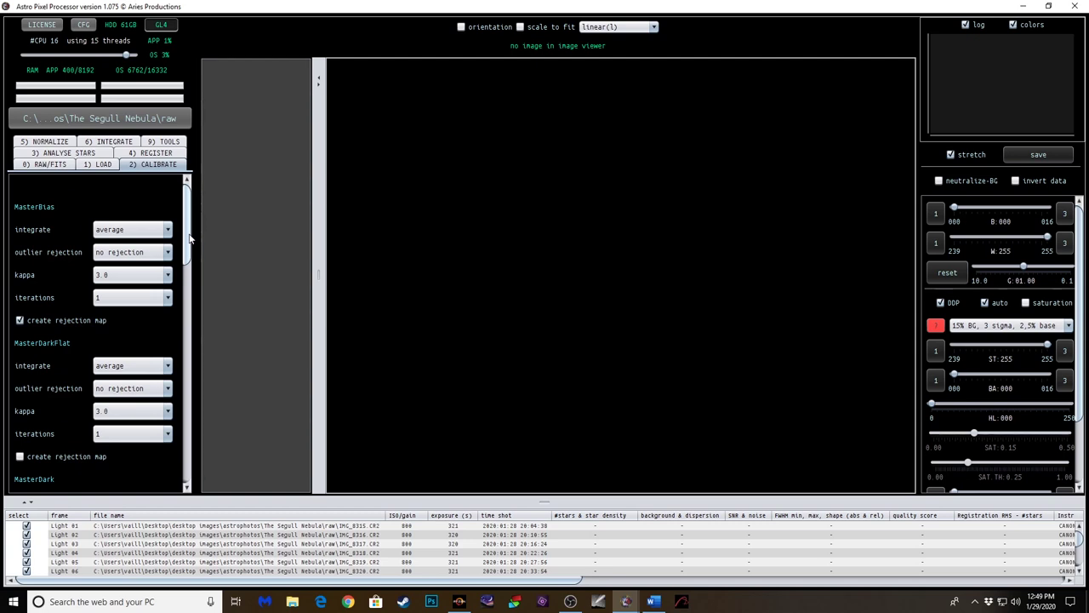
pyautogui.moveTo(191, 239); pyautogui.dragTo(200, 411)
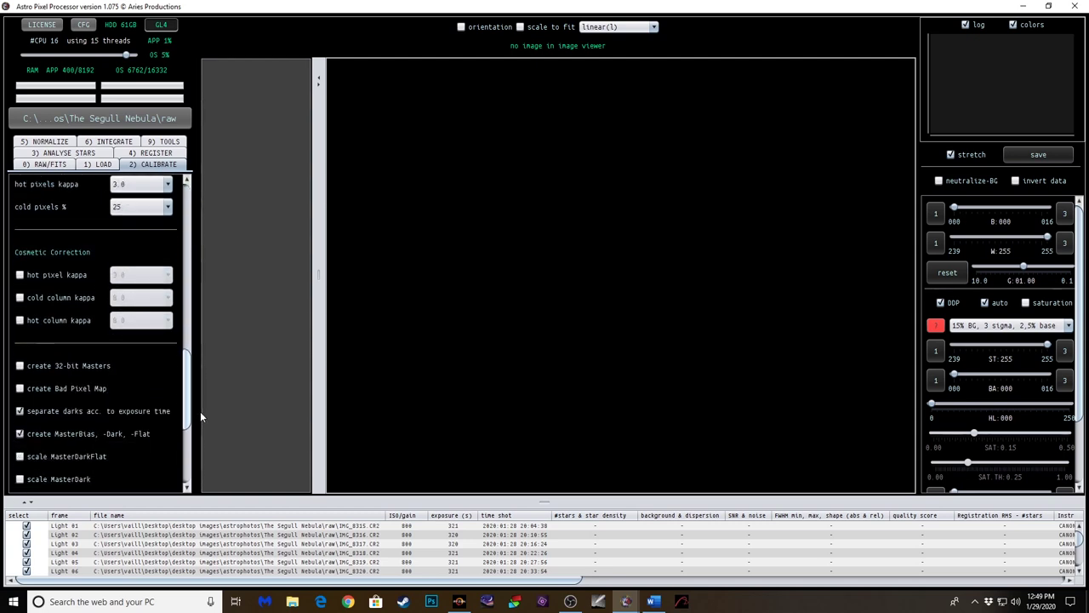
pyautogui.moveTo(200, 411); pyautogui.dragTo(194, 446)
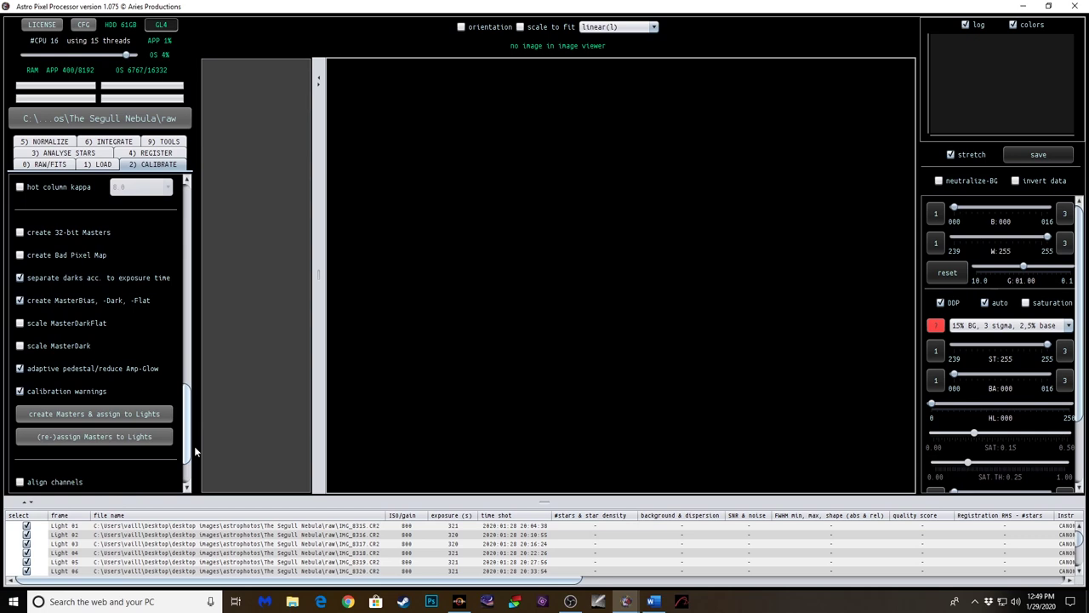
pyautogui.moveTo(194, 446); pyautogui.dragTo(192, 477)
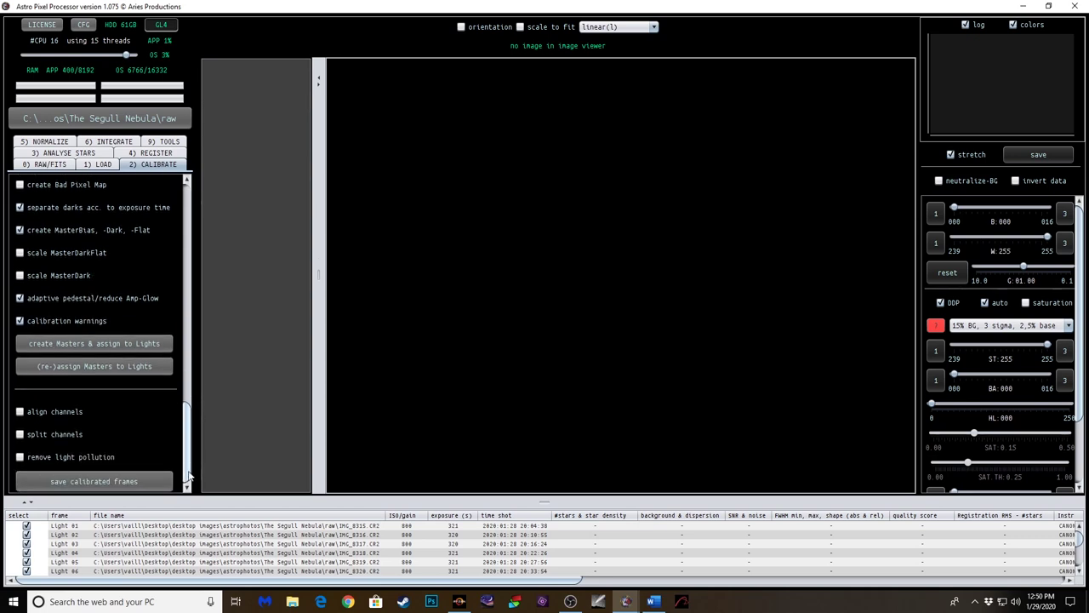
pyautogui.click(83, 343)
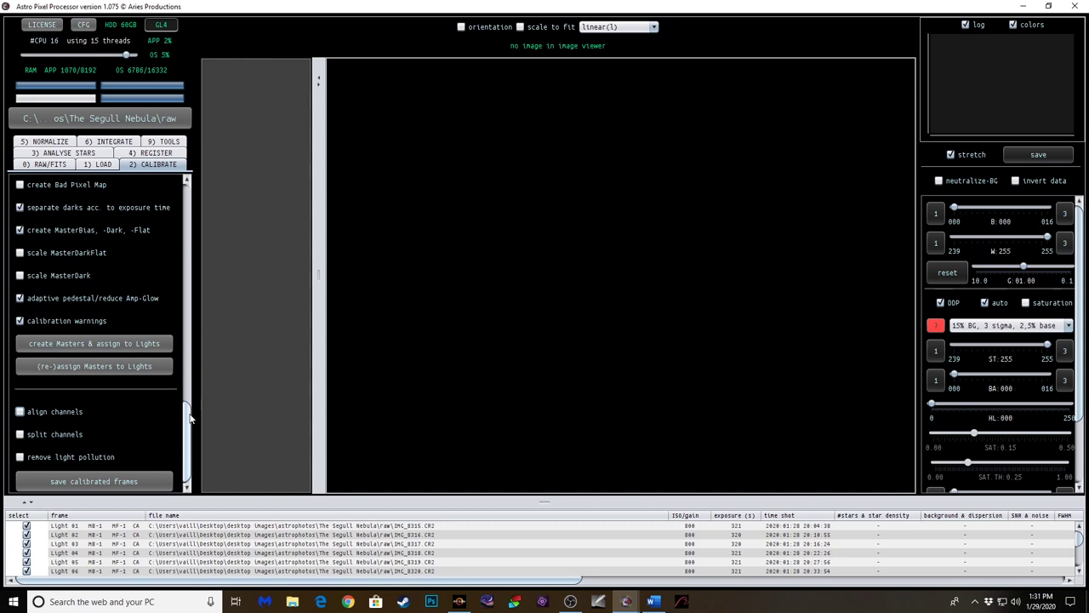
# - Create the master bias and flat frames and assign MB-1, MF-1 to every light
pyautogui.moveTo(191, 418); pyautogui.dragTo(186, 419)
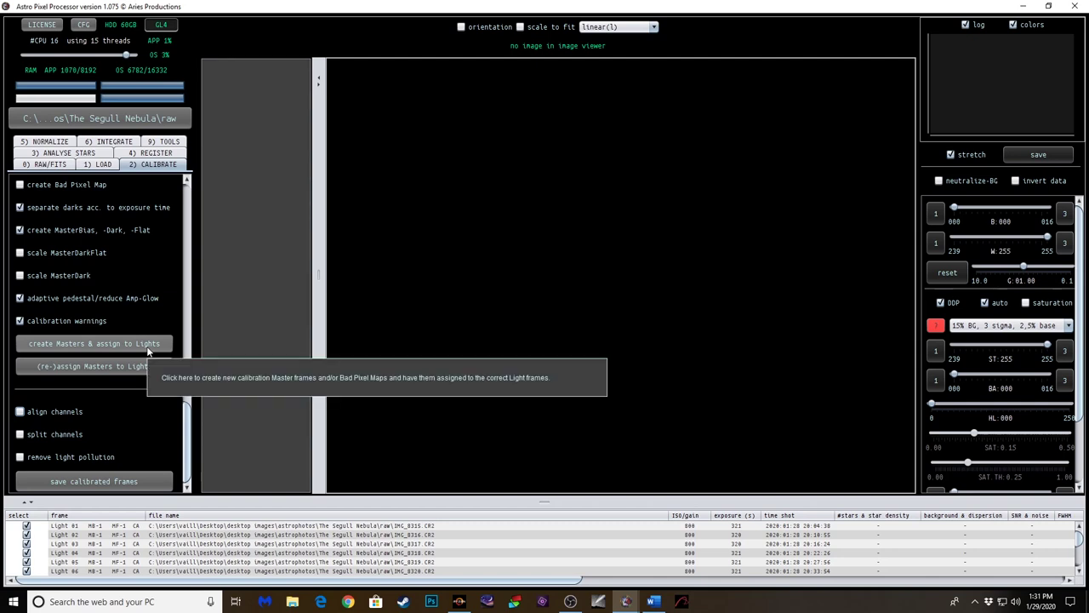
pyautogui.click(51, 154)
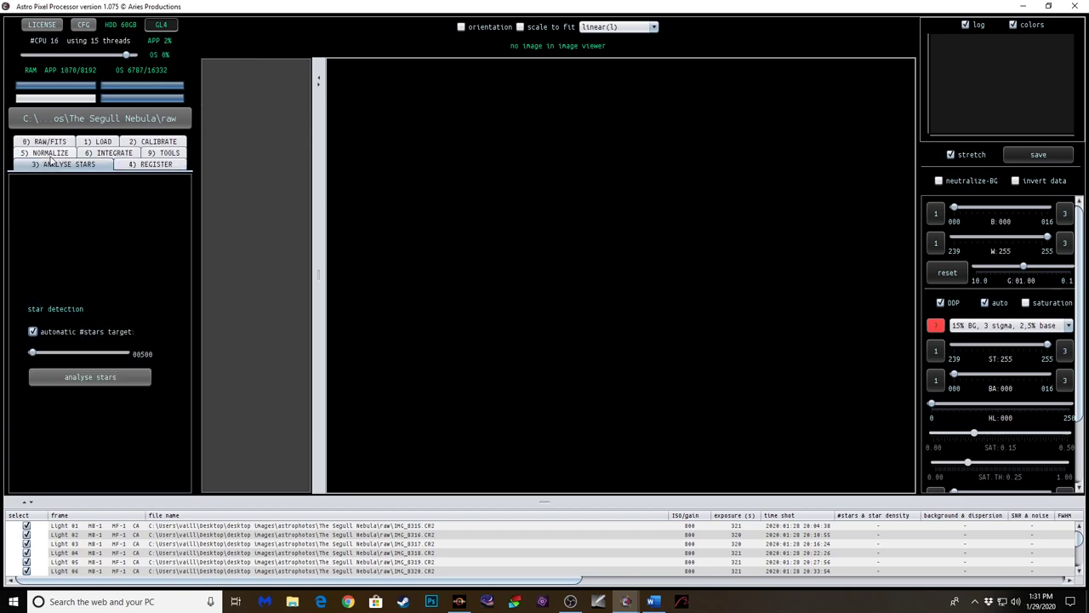
# - Analyse stars in all light frames, detecting 504 stars in each
pyautogui.click(91, 377)
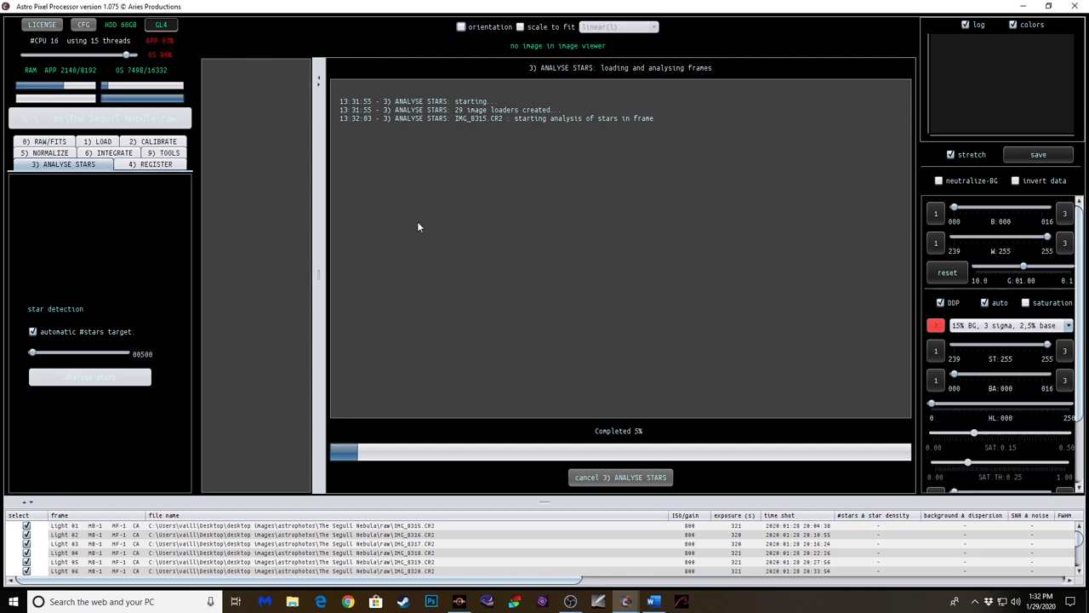
pyautogui.click(169, 154)
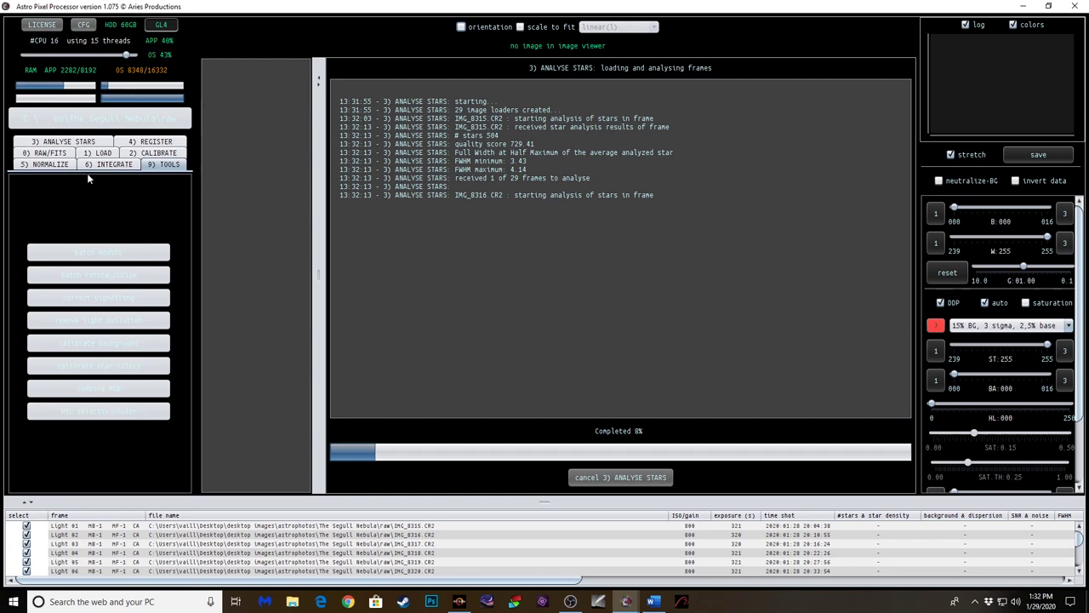
pyautogui.click(156, 153)
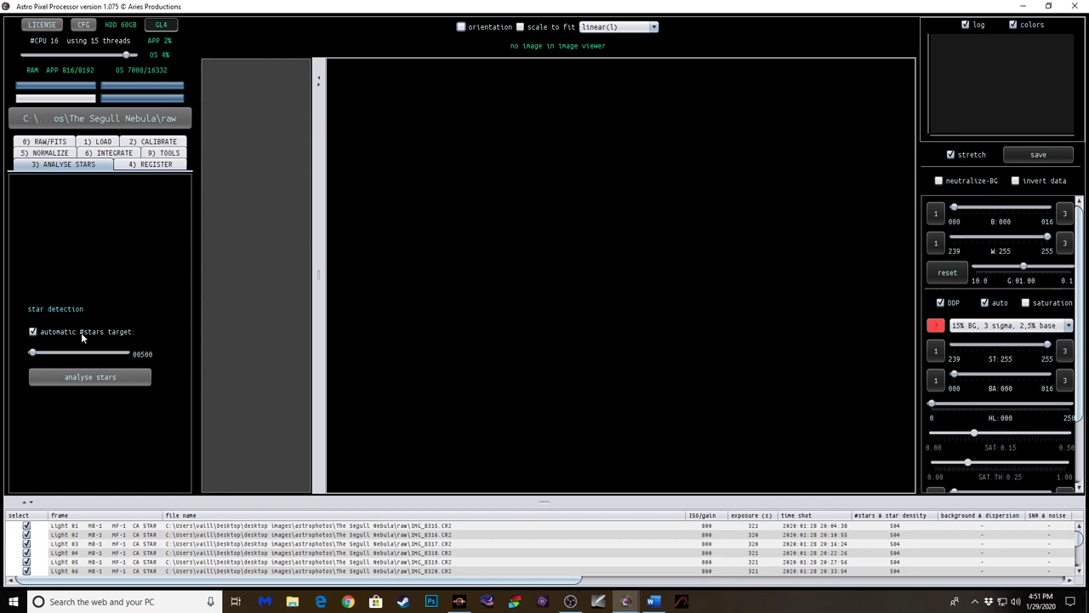
# - Re-run star analysis, check the 504-star results in the enlarged list, then collapse it
pyautogui.click(98, 384)
pyautogui.moveTo(546, 503); pyautogui.dragTo(511, 316)
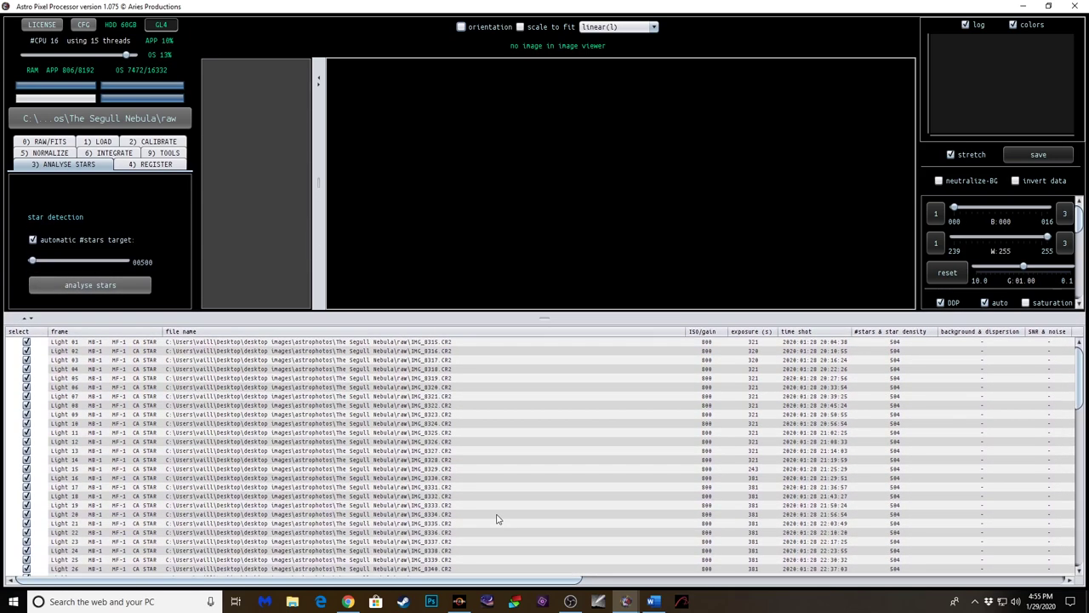
pyautogui.scroll(-10, 498, 518)
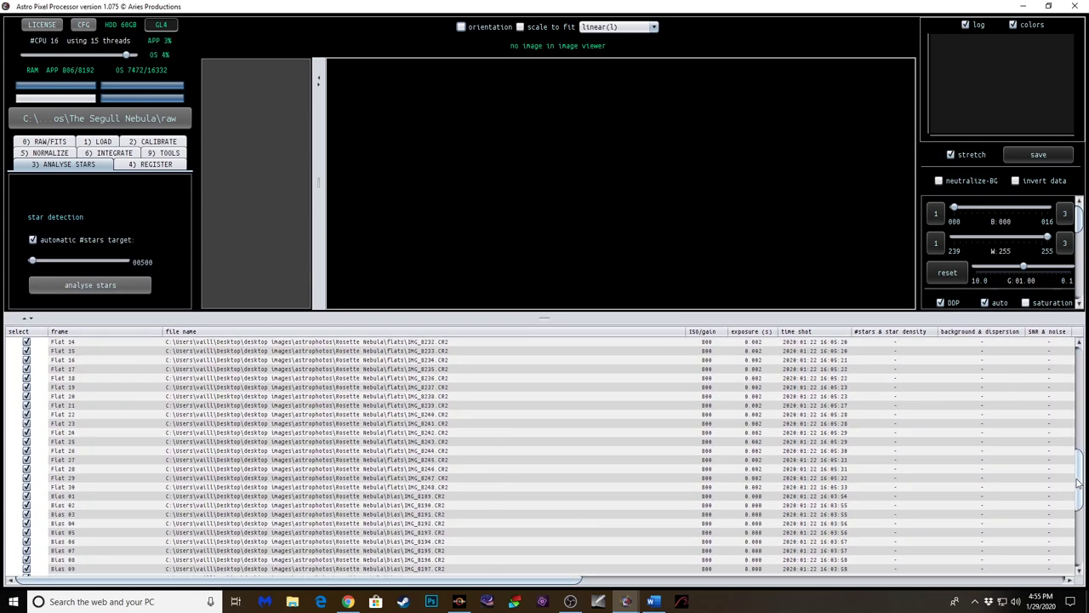
pyautogui.scroll(9, 1077, 478)
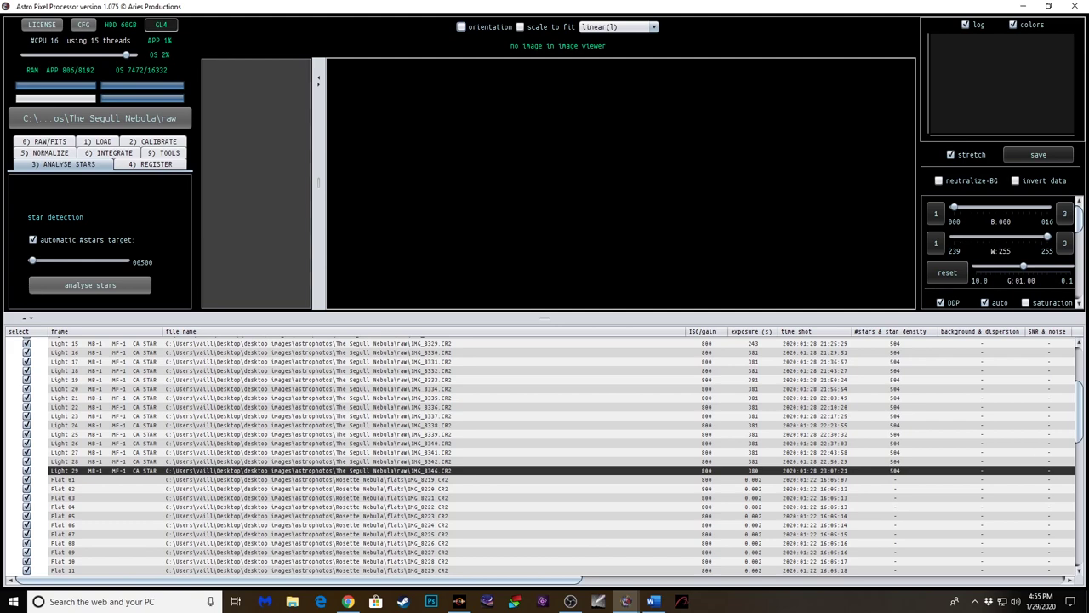
pyautogui.scroll(5, 1076, 400)
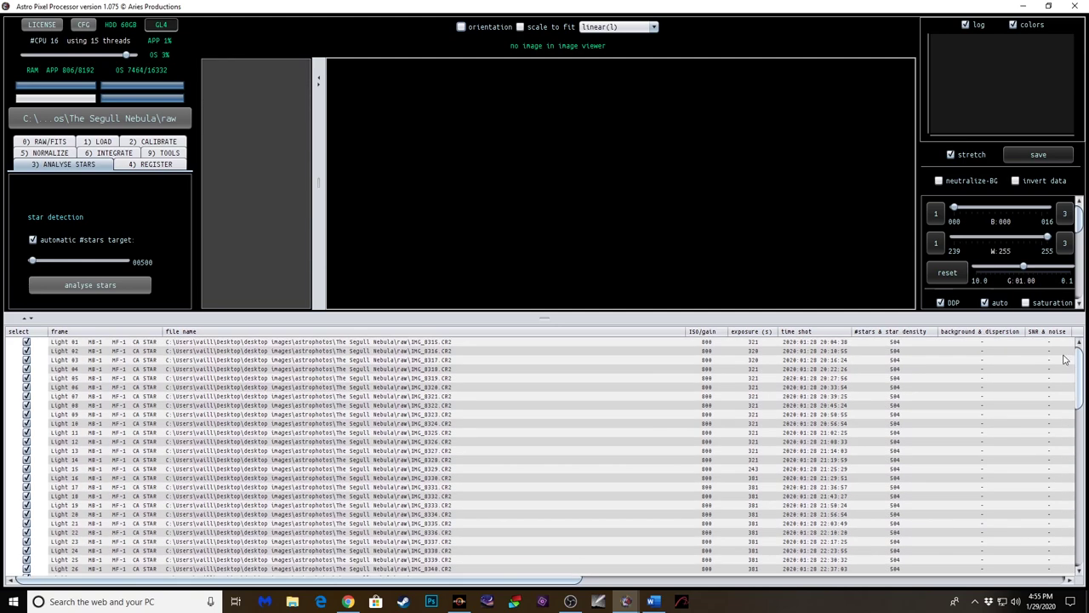
pyautogui.scroll(-15, 1063, 381)
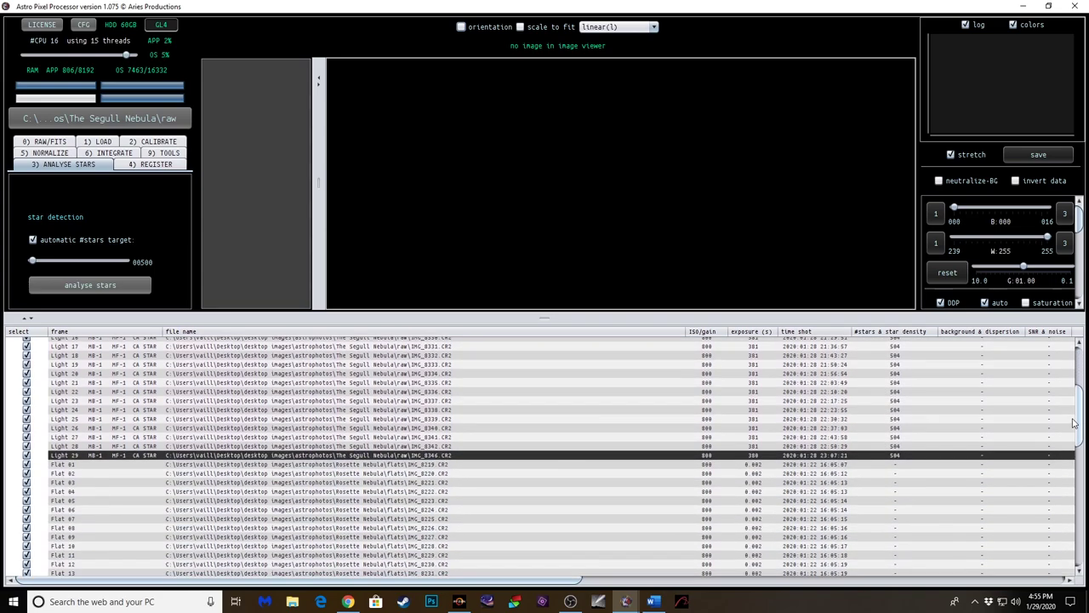
pyautogui.scroll(-5, 1074, 502)
pyautogui.scroll(20, 1074, 502)
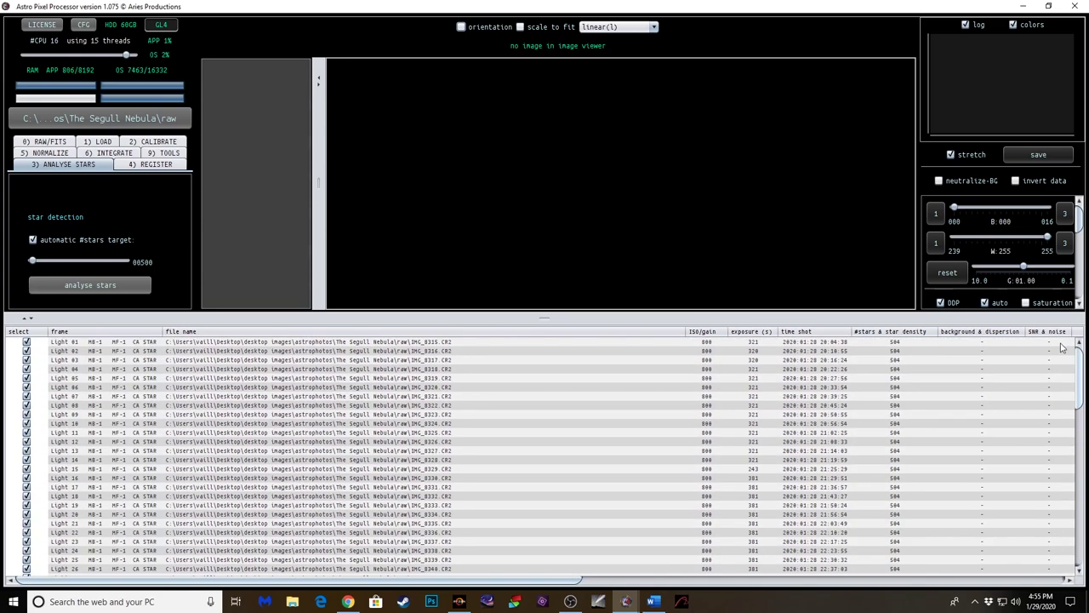
pyautogui.moveTo(545, 314); pyautogui.dragTo(549, 560)
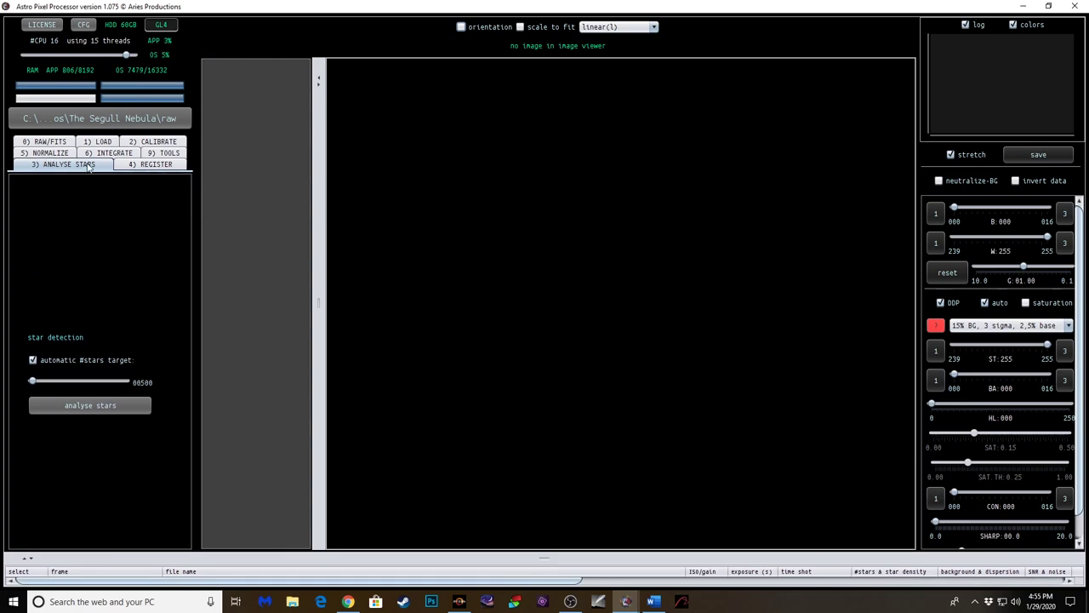
# - Register the light frames using normal mode and the projective model
pyautogui.click(147, 166)
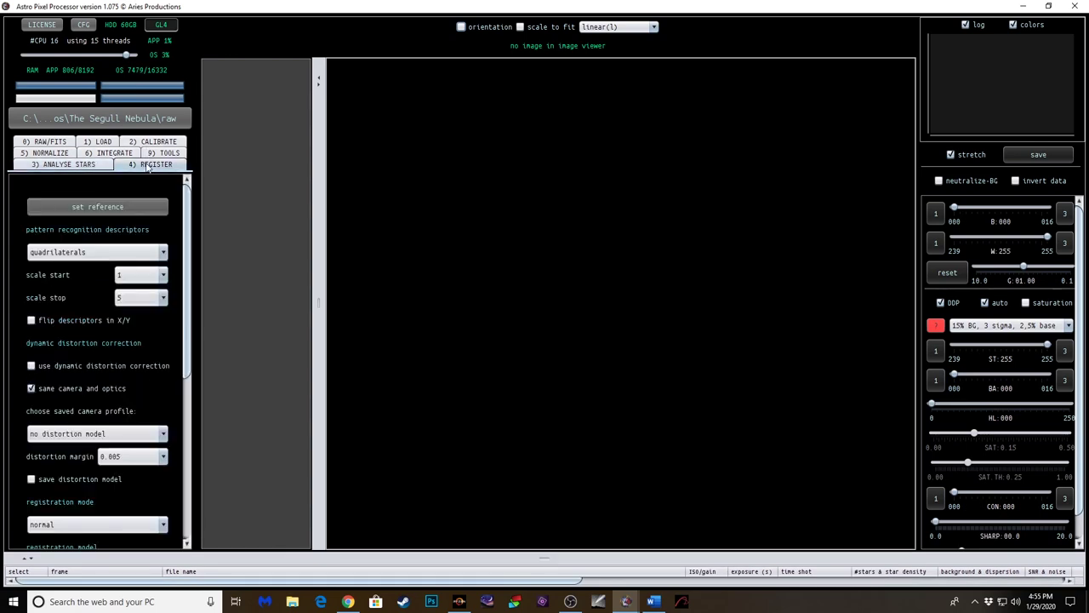
pyautogui.moveTo(183, 252); pyautogui.dragTo(187, 304)
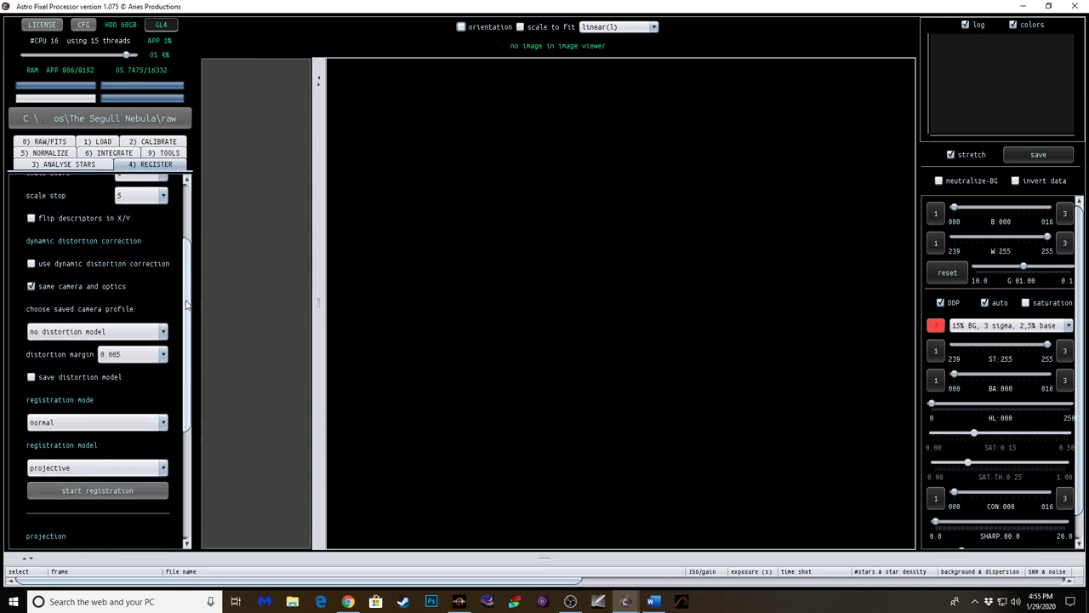
pyautogui.moveTo(187, 303); pyautogui.dragTo(207, 444)
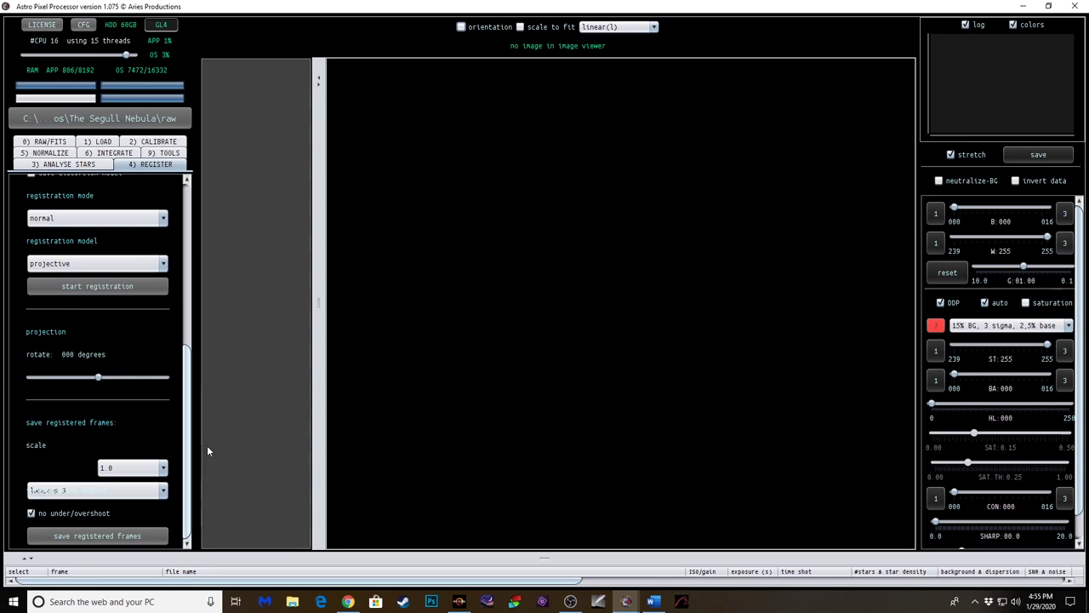
pyautogui.scroll(2, 144, 365)
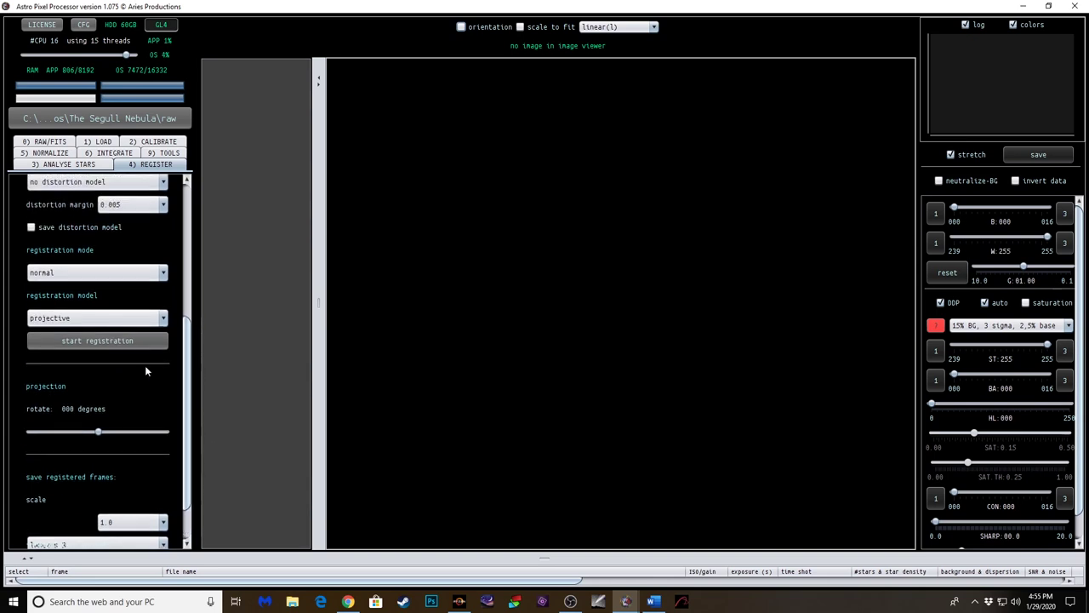
pyautogui.click(99, 342)
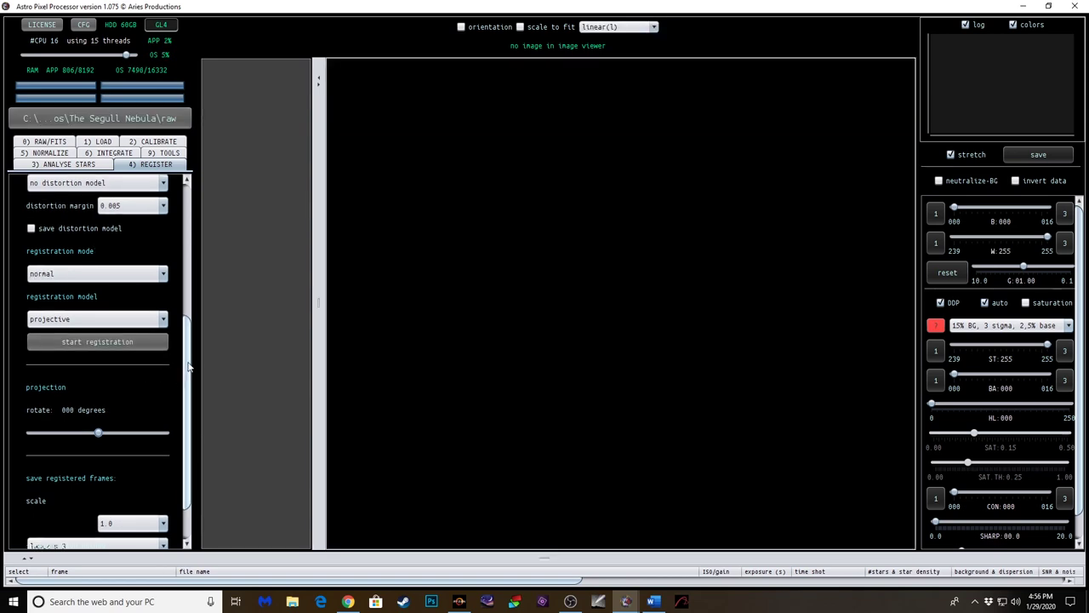
pyautogui.scroll(-1, 175, 400)
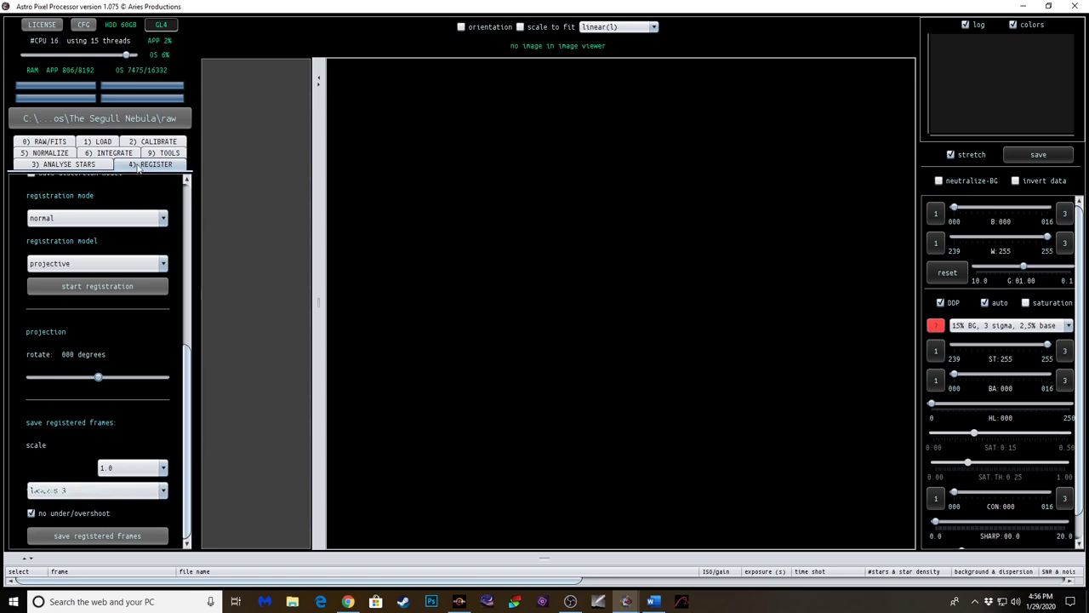
# - Normalize the lights and reveal the frame list with a wider frame column
pyautogui.click(47, 153)
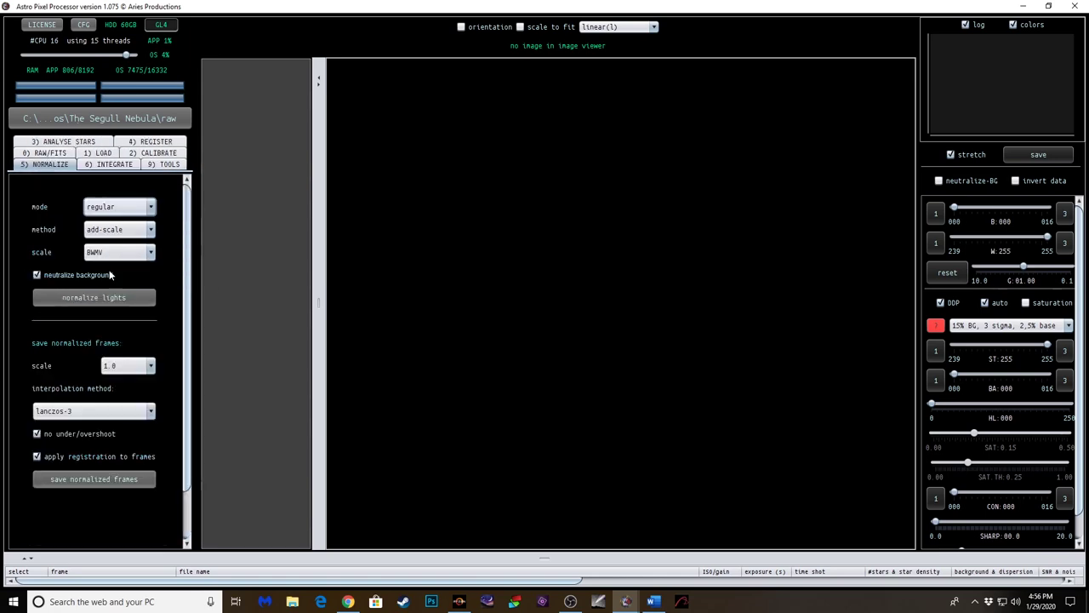
pyautogui.click(94, 479)
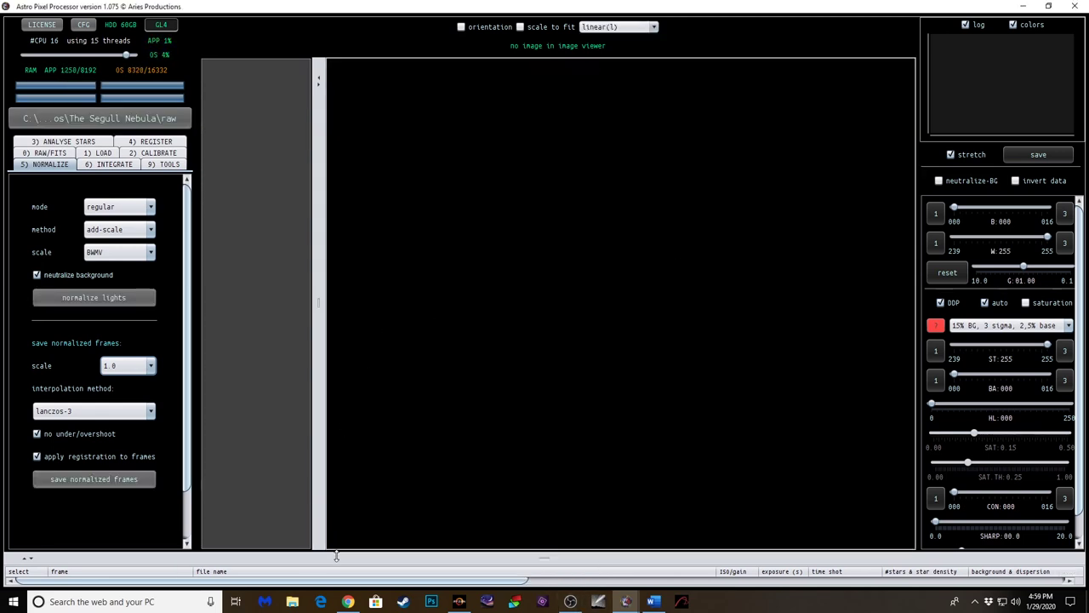
pyautogui.moveTo(542, 556); pyautogui.dragTo(542, 476)
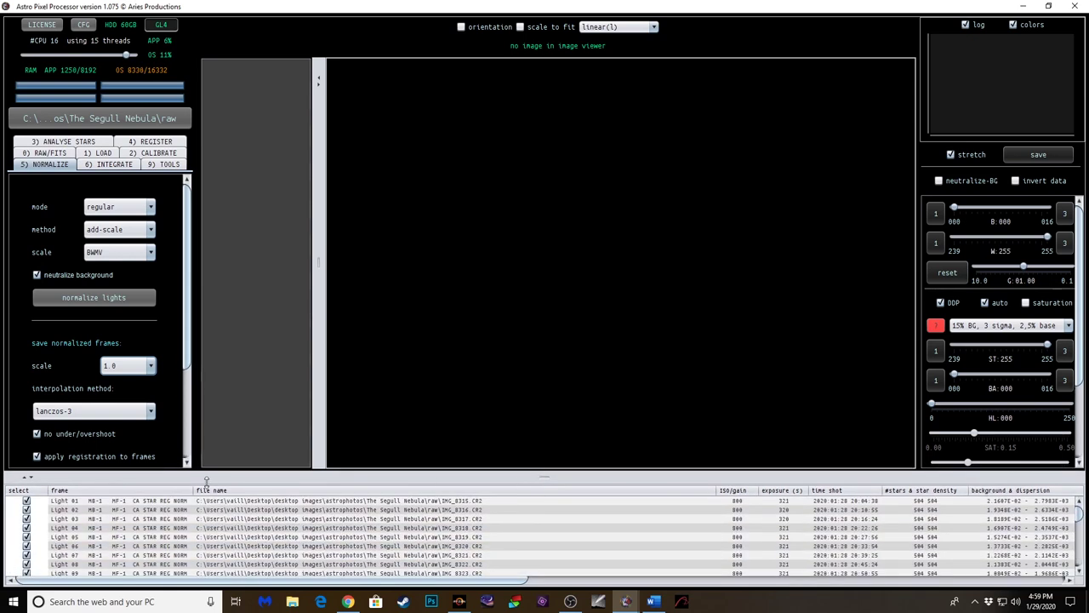
pyautogui.scroll(-5, 249, 525)
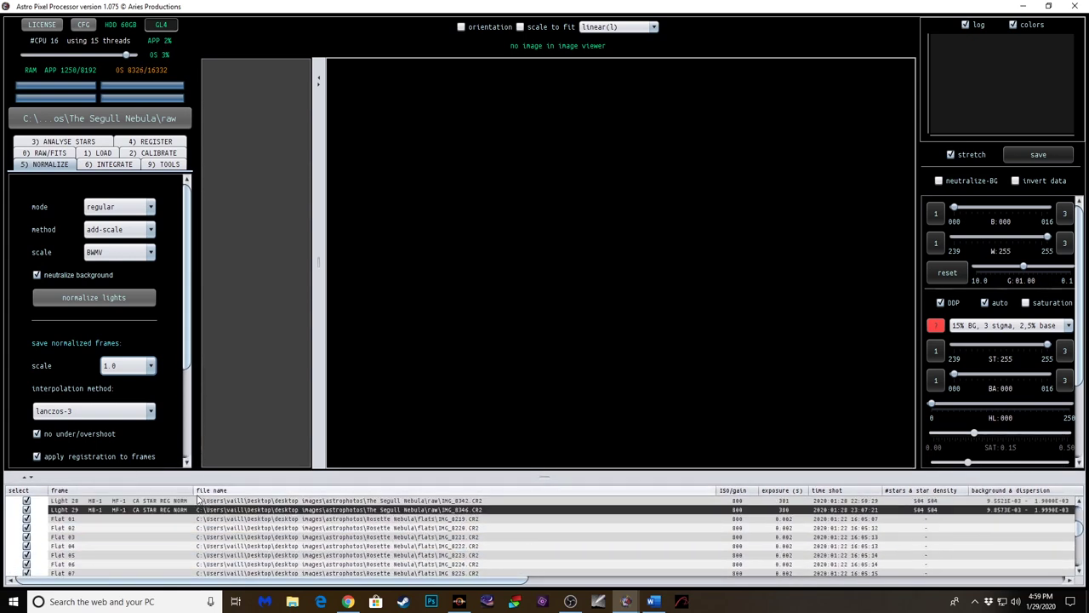
pyautogui.moveTo(194, 491); pyautogui.dragTo(227, 490)
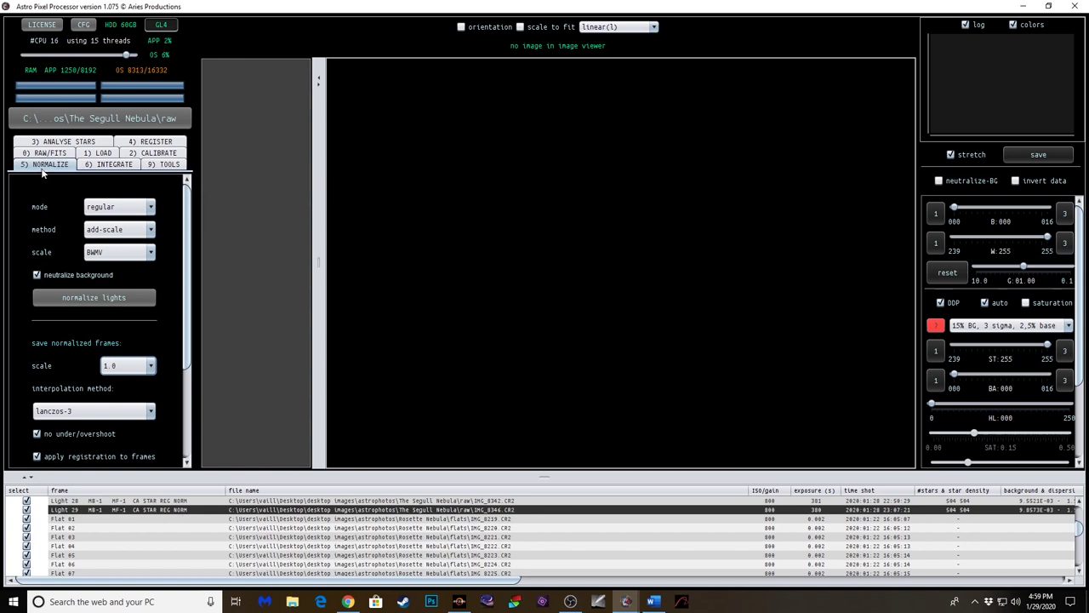
pyautogui.click(107, 164)
# - Use 2 outlier rejection iterations and integrate the 29 Seagull Nebula lights
pyautogui.scroll(-3, 192, 274)
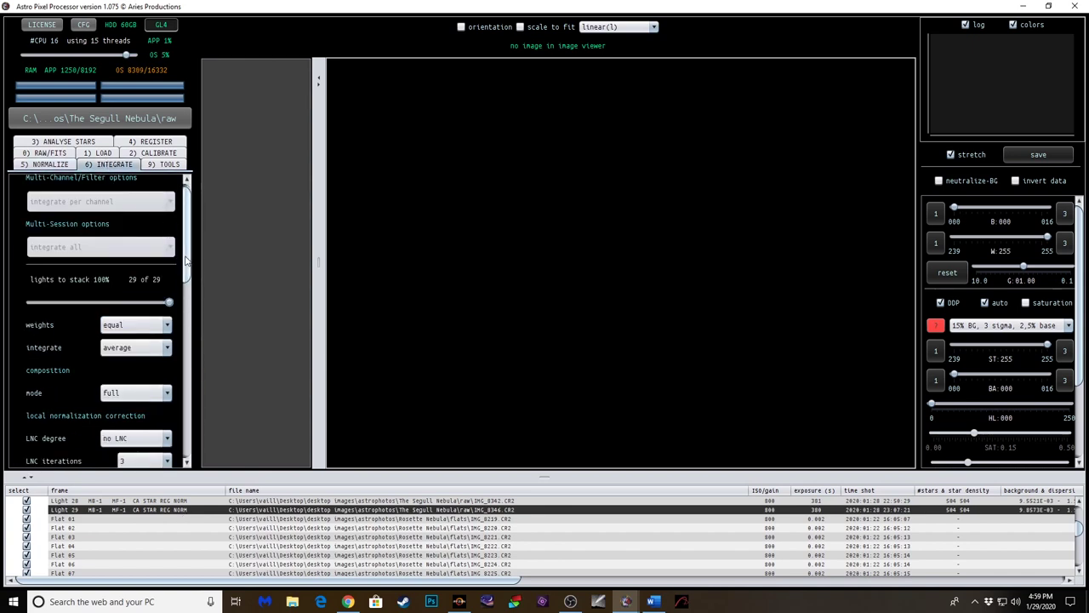
pyautogui.scroll(3, 192, 273)
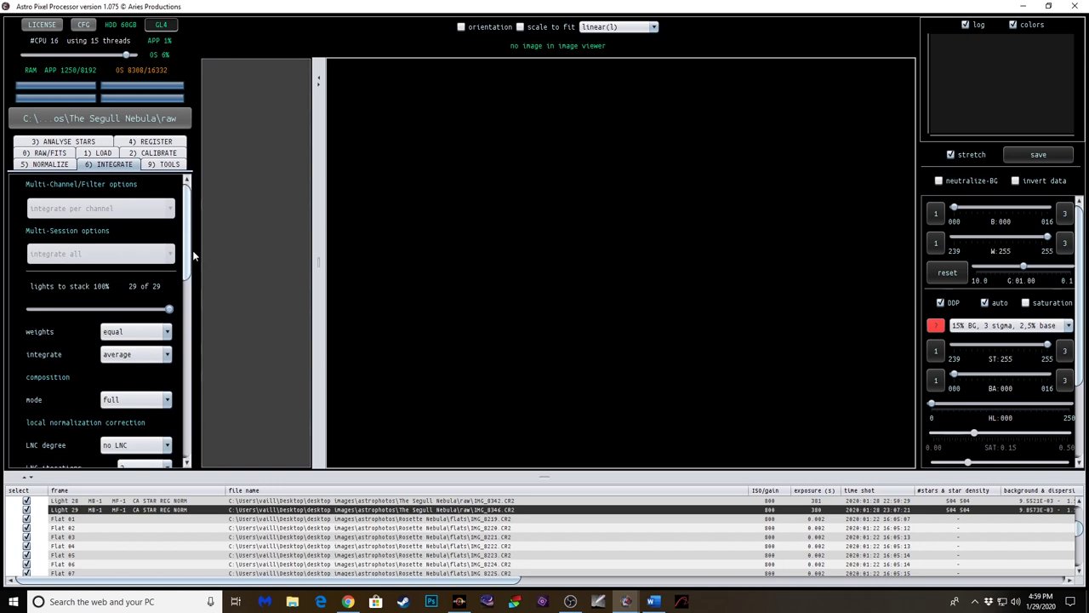
pyautogui.scroll(-3, 192, 250)
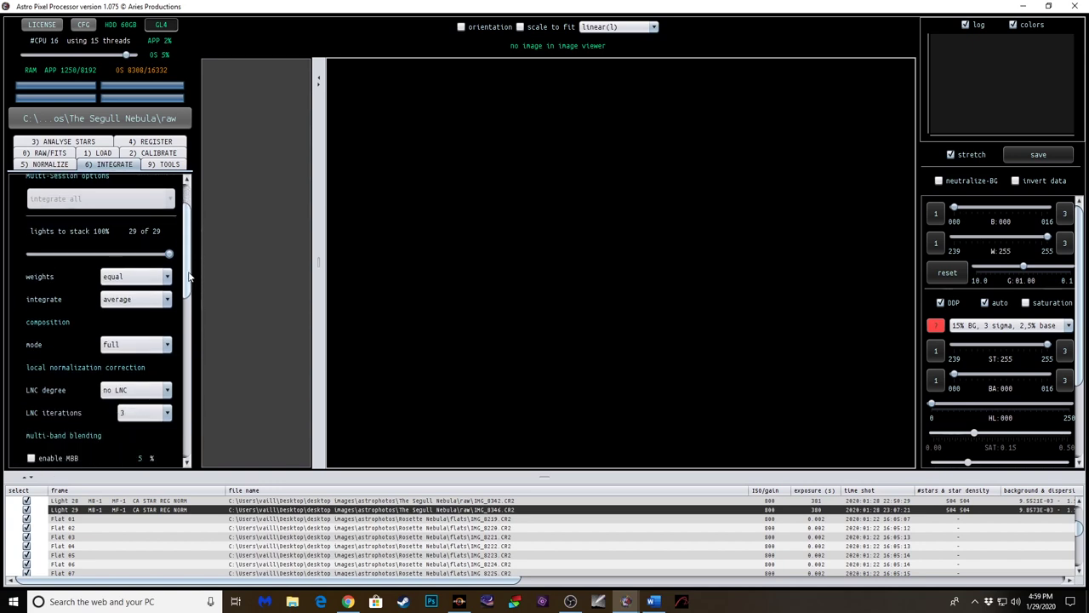
pyautogui.scroll(-1, 189, 281)
pyautogui.scroll(-1, 189, 288)
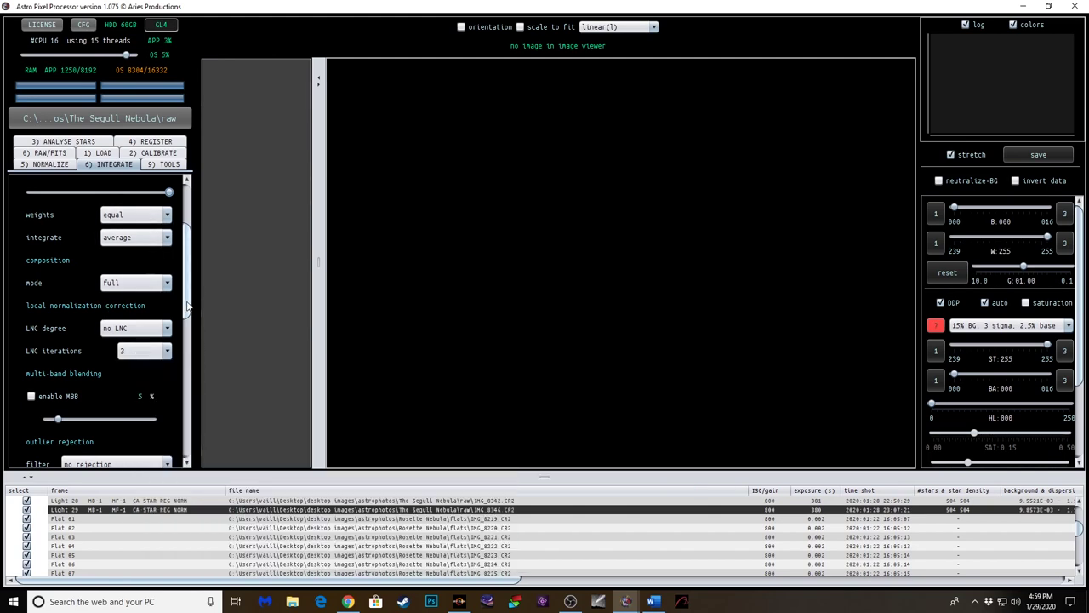
pyautogui.moveTo(187, 307); pyautogui.dragTo(198, 357)
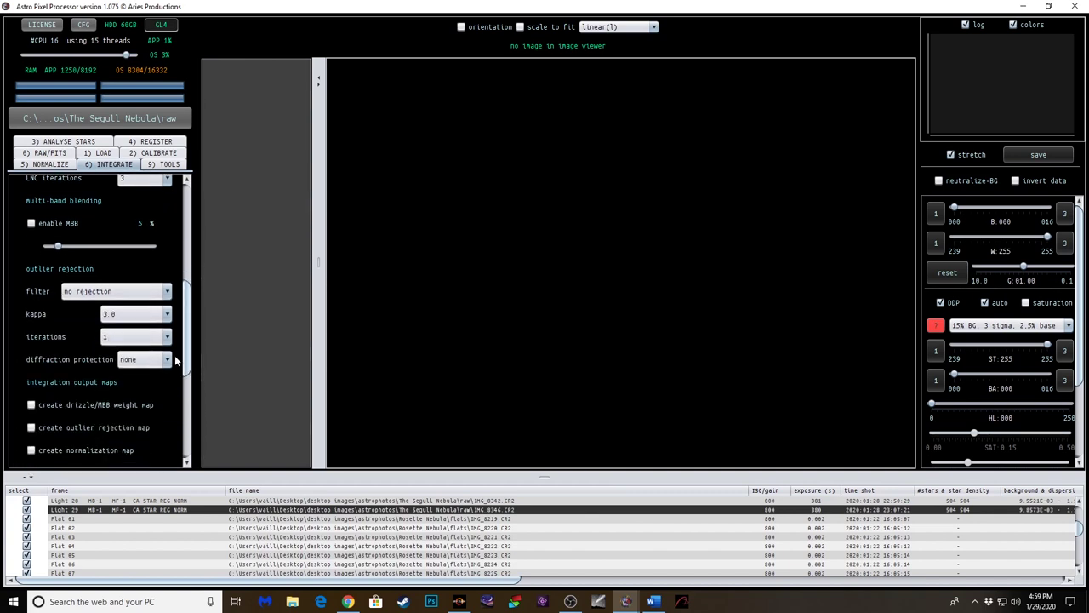
pyautogui.click(167, 337)
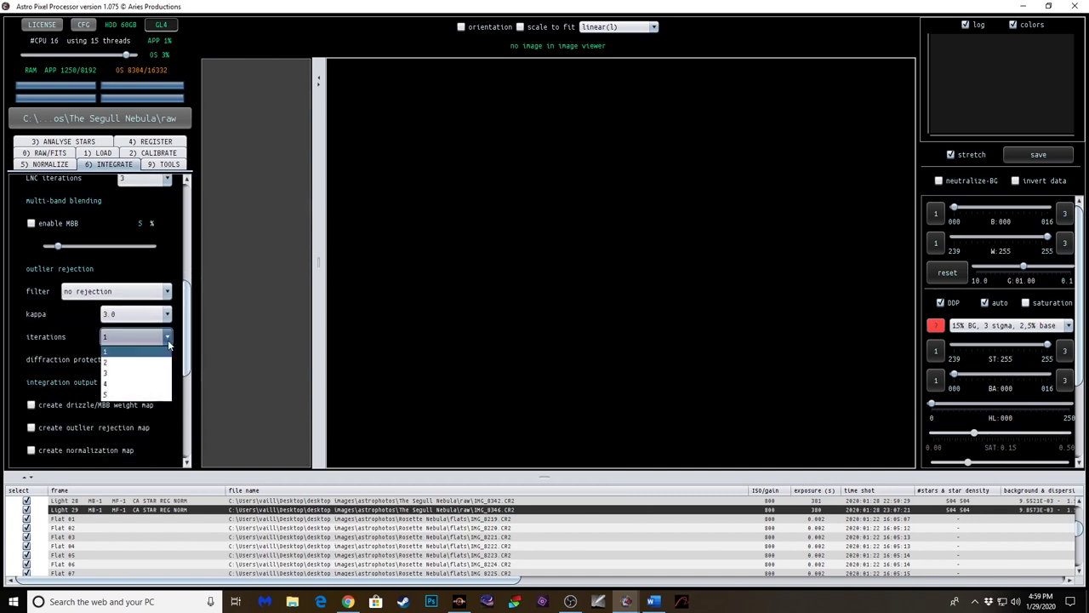
pyautogui.click(132, 364)
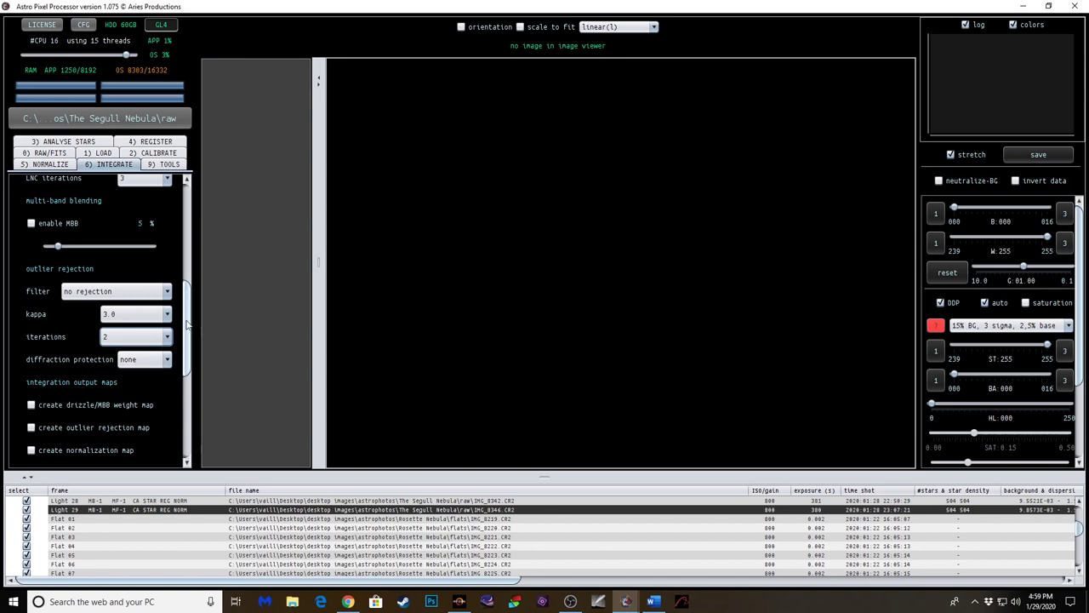
pyautogui.moveTo(188, 324); pyautogui.dragTo(192, 414)
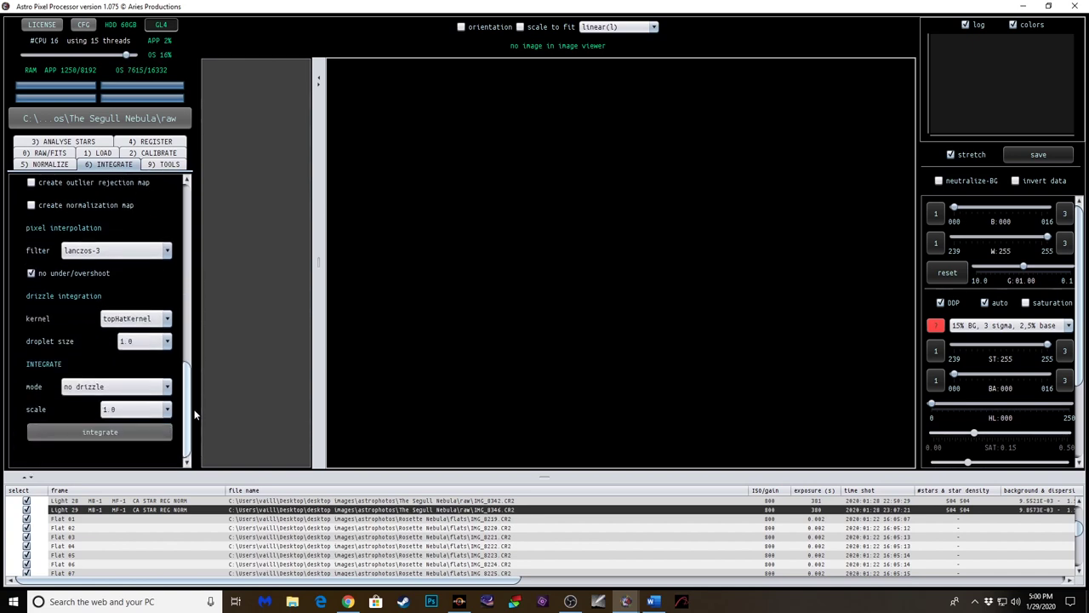
pyautogui.click(100, 433)
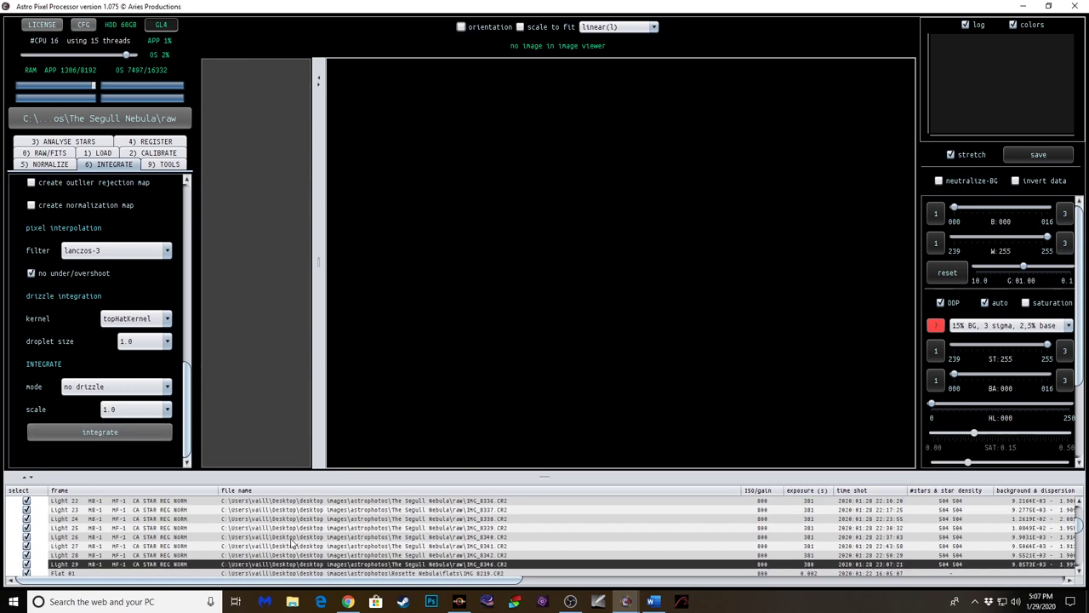
# - Load the Integration 1 stack from the bottom of the frame list into the viewer
pyautogui.scroll(-15, 292, 541)
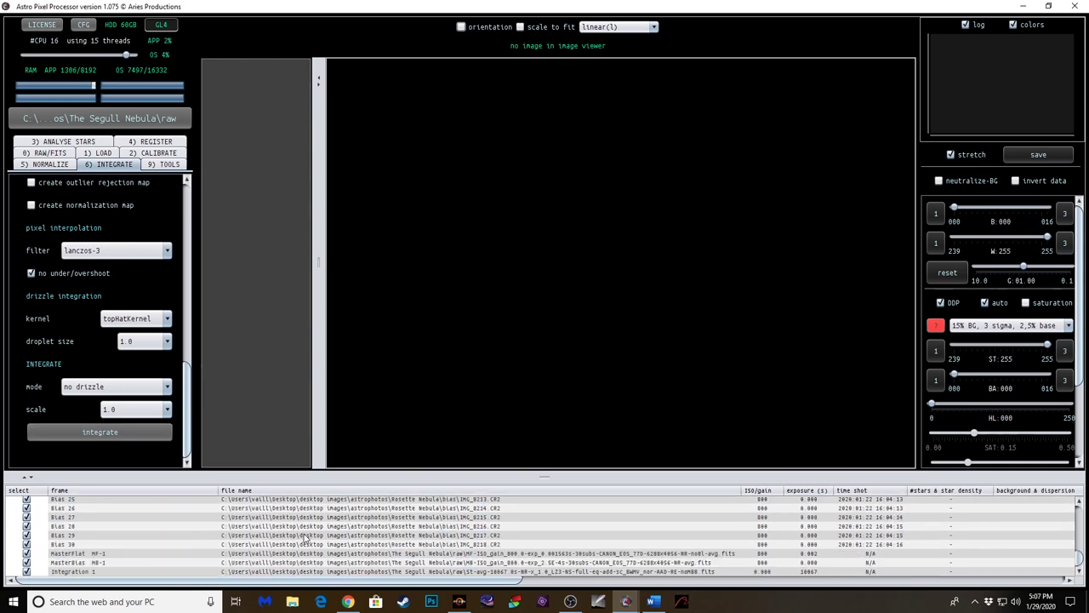
pyautogui.click(80, 573)
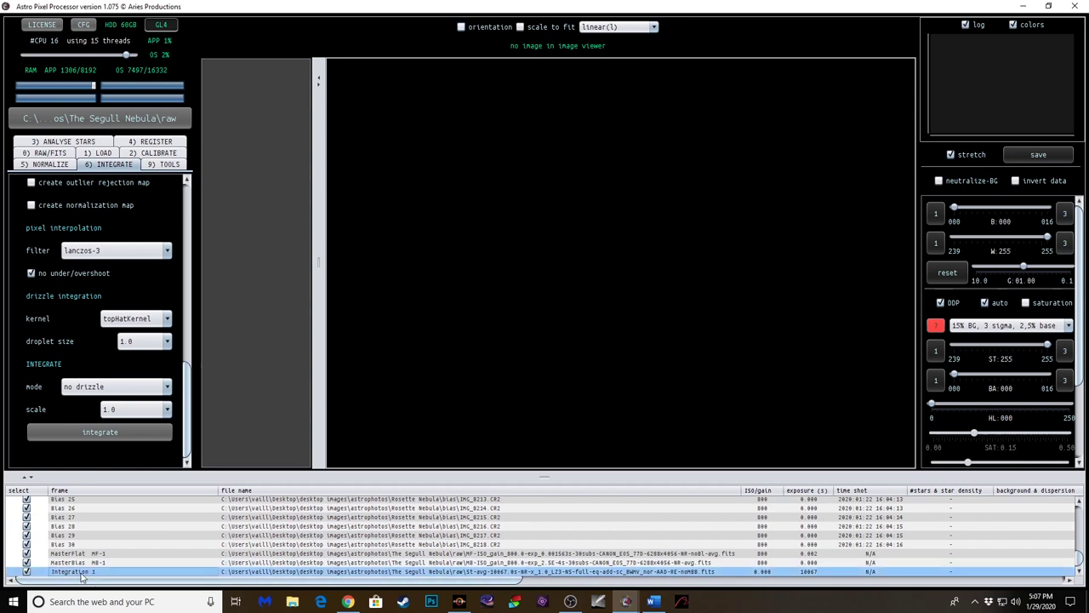
pyautogui.click(81, 576)
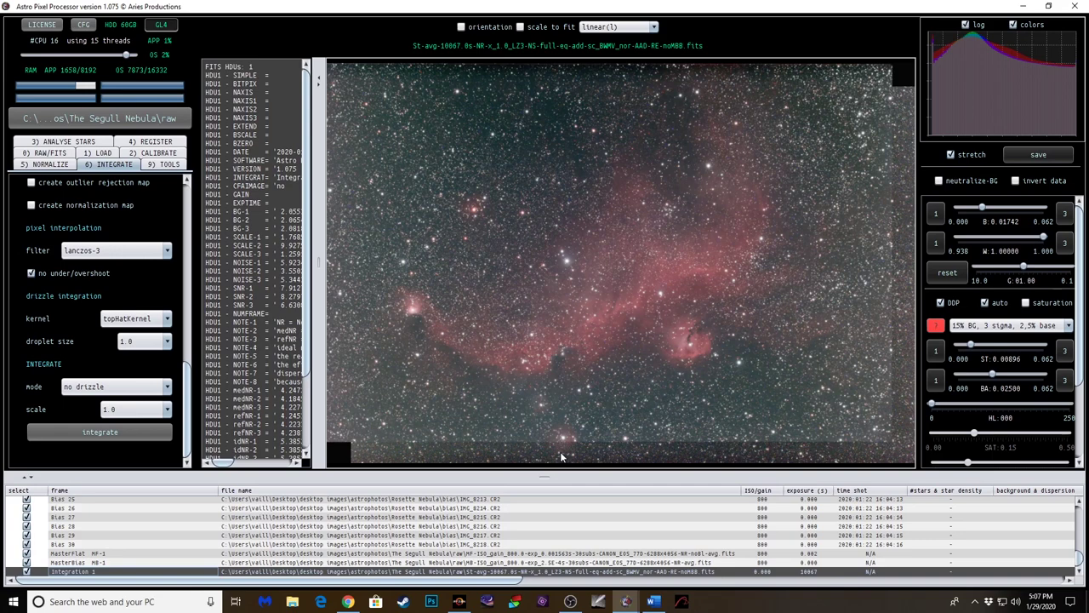
pyautogui.click(166, 165)
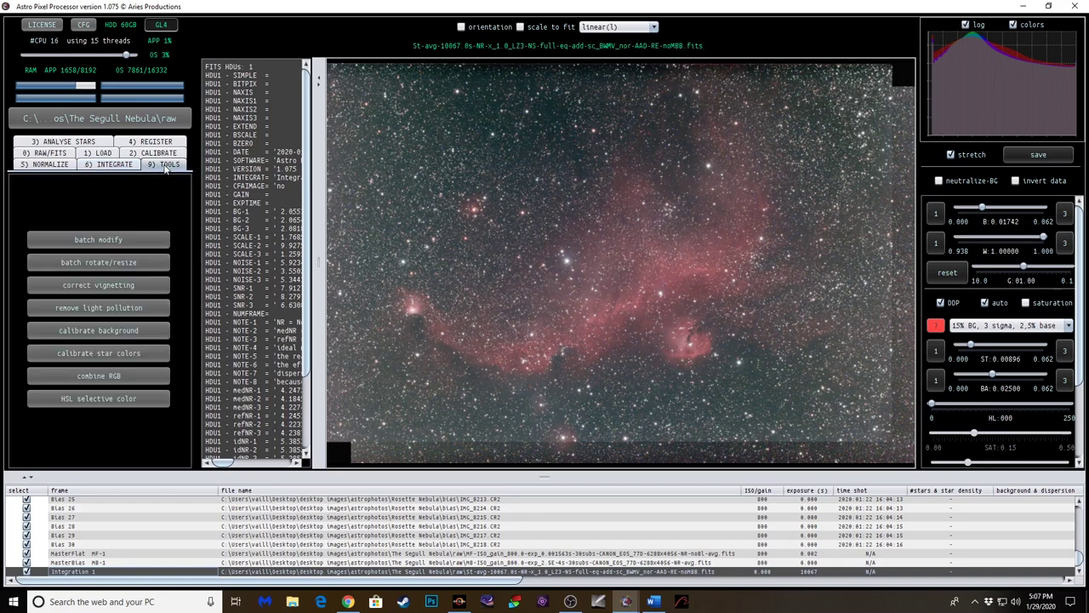
# - Batch modify the viewed image and draw a crop rectangle excluding its ragged edges
pyautogui.click(119, 241)
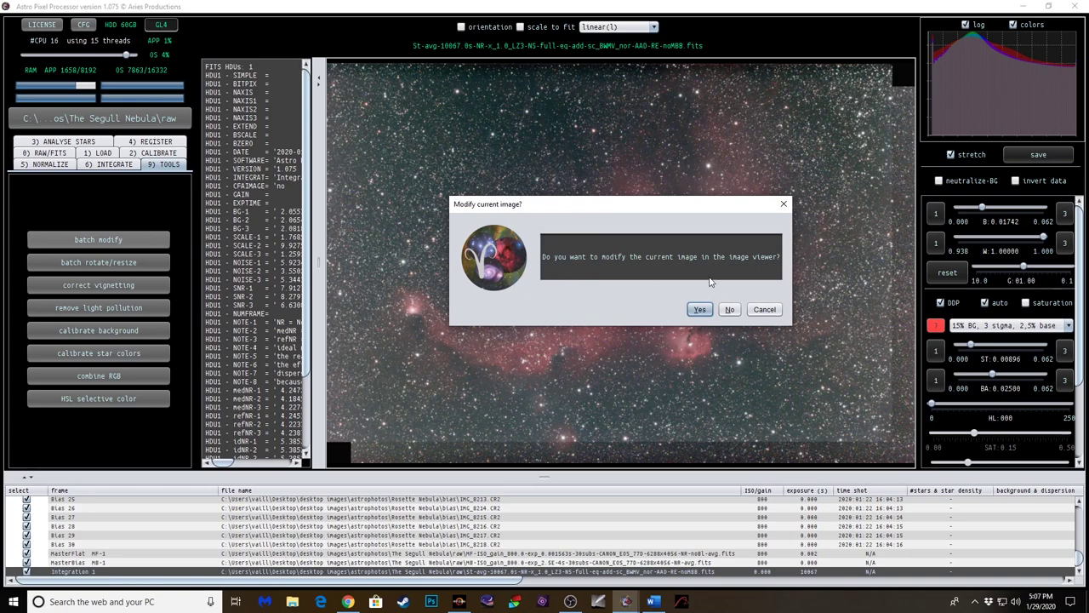
pyautogui.click(699, 310)
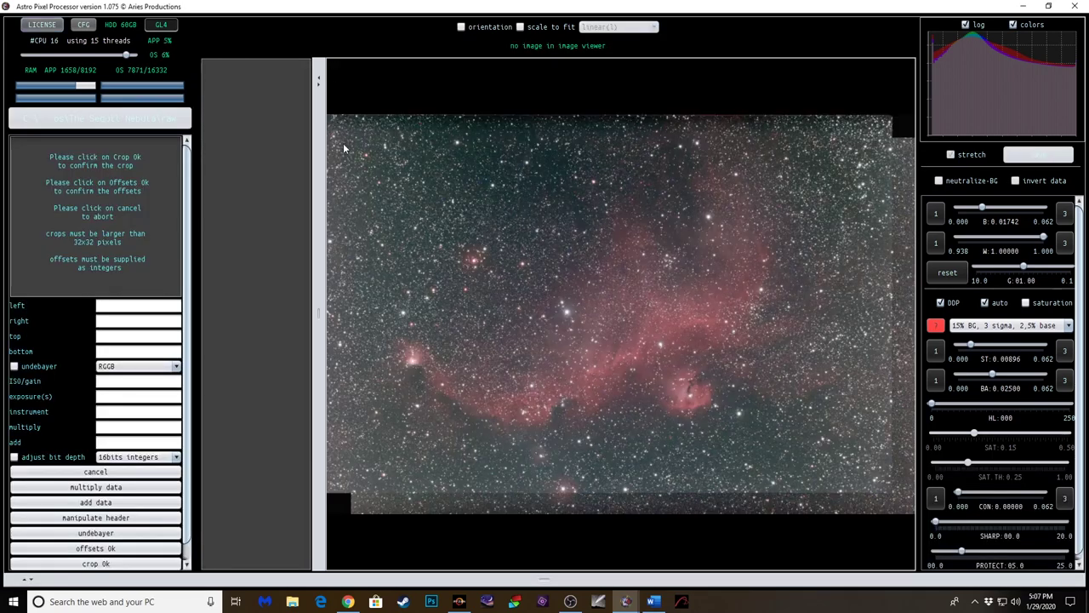
pyautogui.moveTo(334, 129); pyautogui.dragTo(888, 492)
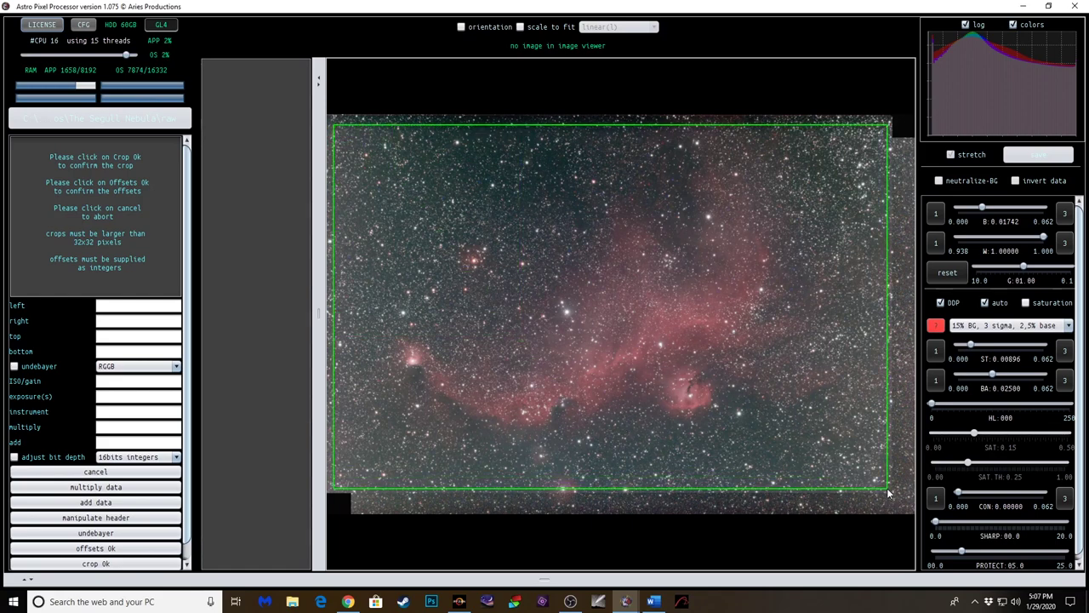
pyautogui.moveTo(887, 492); pyautogui.dragTo(895, 499)
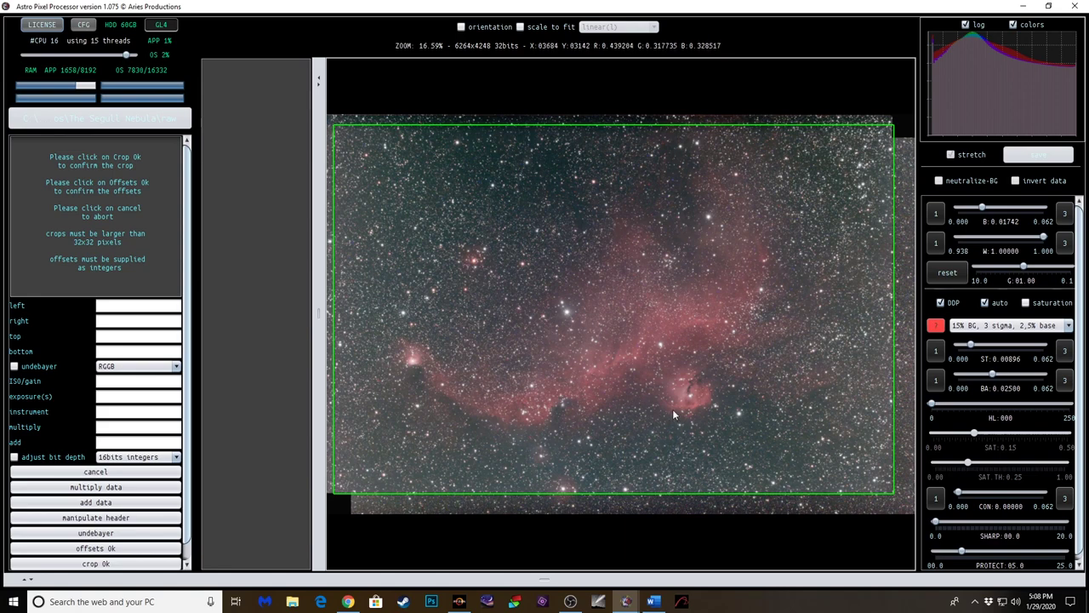
# - Confirm the crop, save it as a 16-bit integer sRGB v2.1 TIFF, and load it into the viewer
pyautogui.scroll(-1, 170, 486)
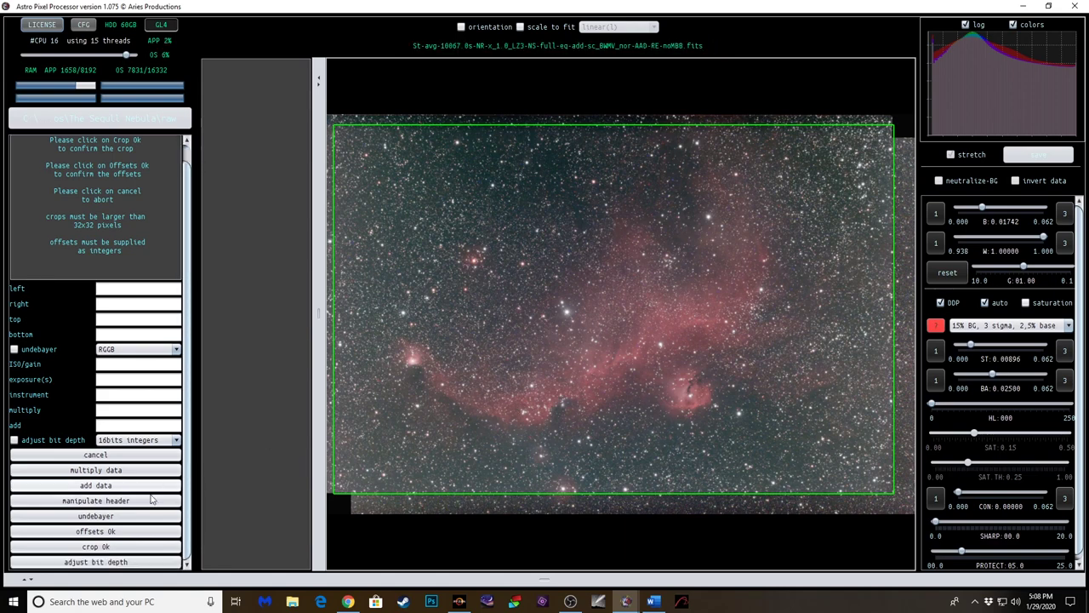
pyautogui.click(162, 546)
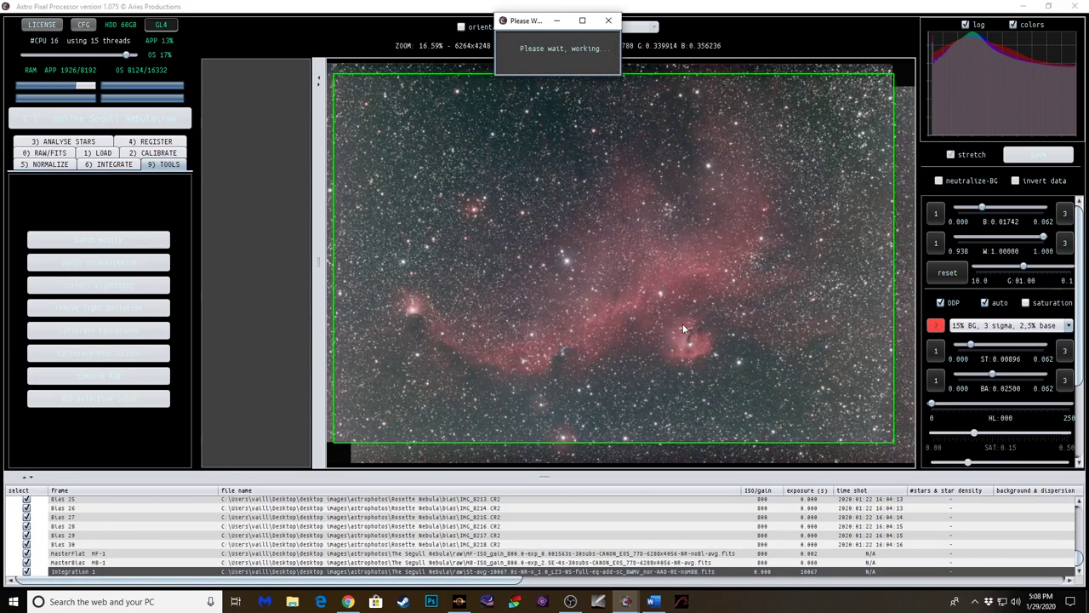
pyautogui.click(672, 273)
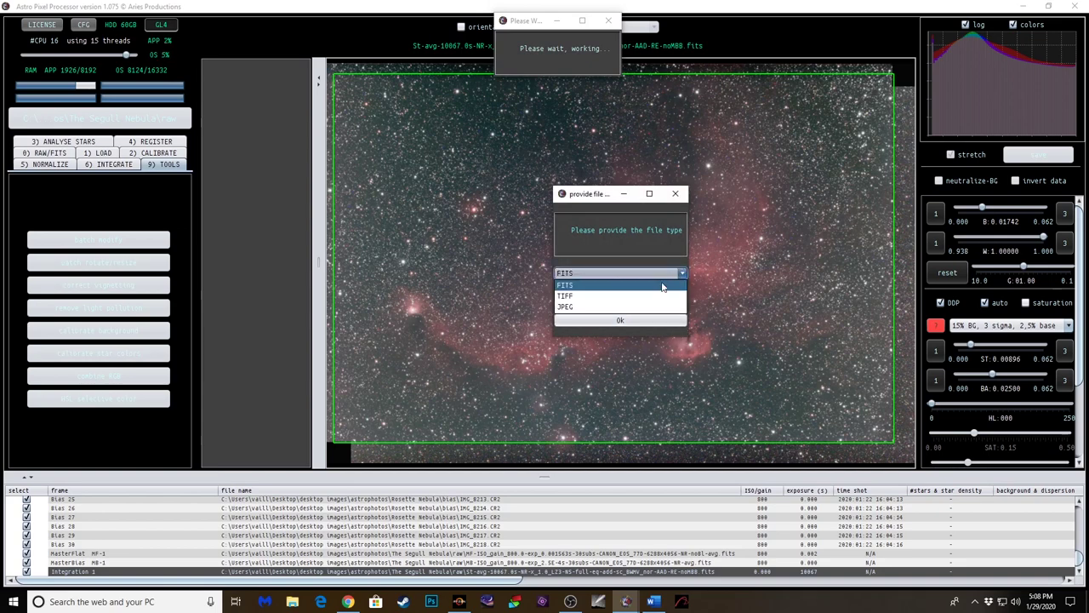
pyautogui.click(656, 295)
pyautogui.click(647, 321)
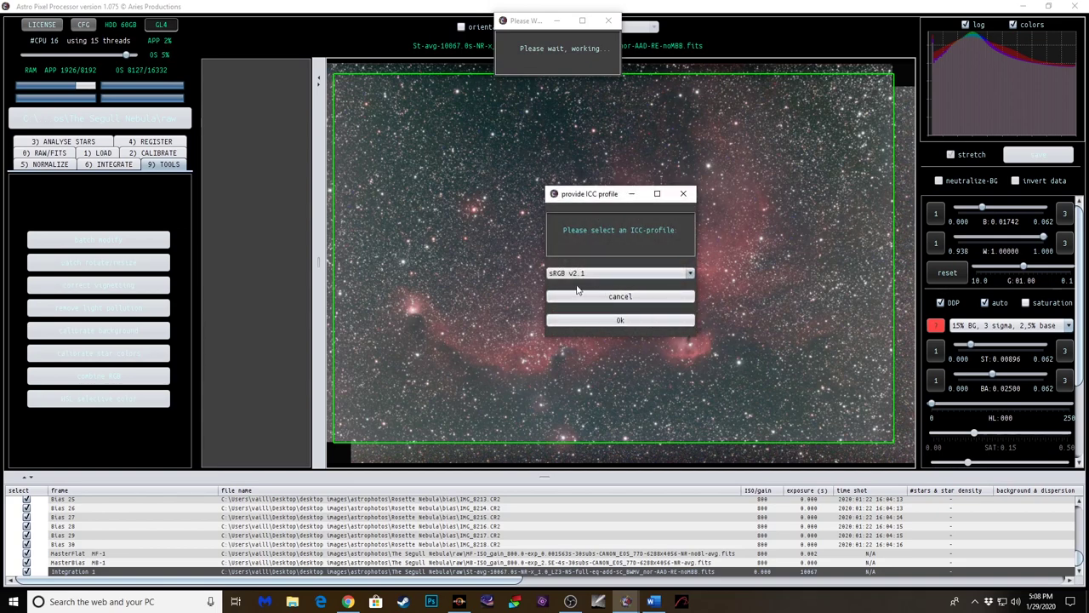
pyautogui.click(624, 319)
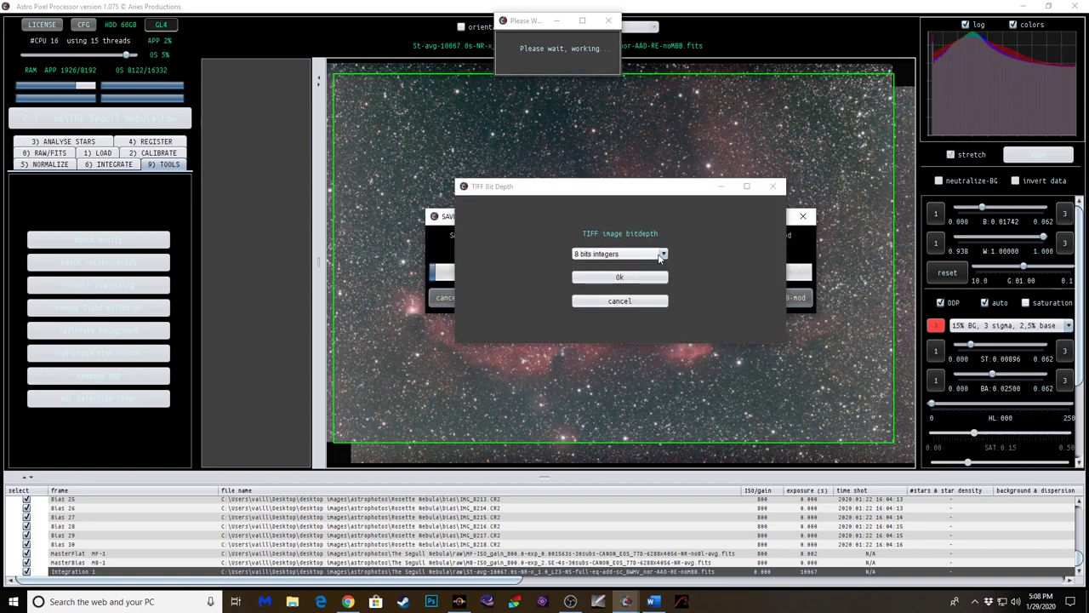
pyautogui.click(661, 254)
pyautogui.click(638, 277)
pyautogui.click(632, 278)
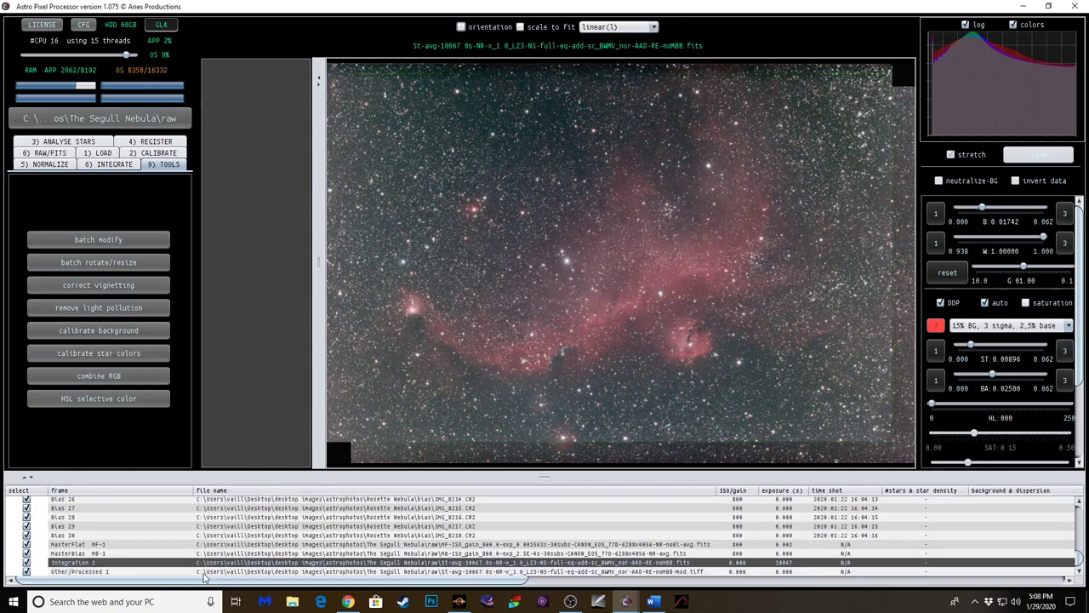
pyautogui.click(95, 573)
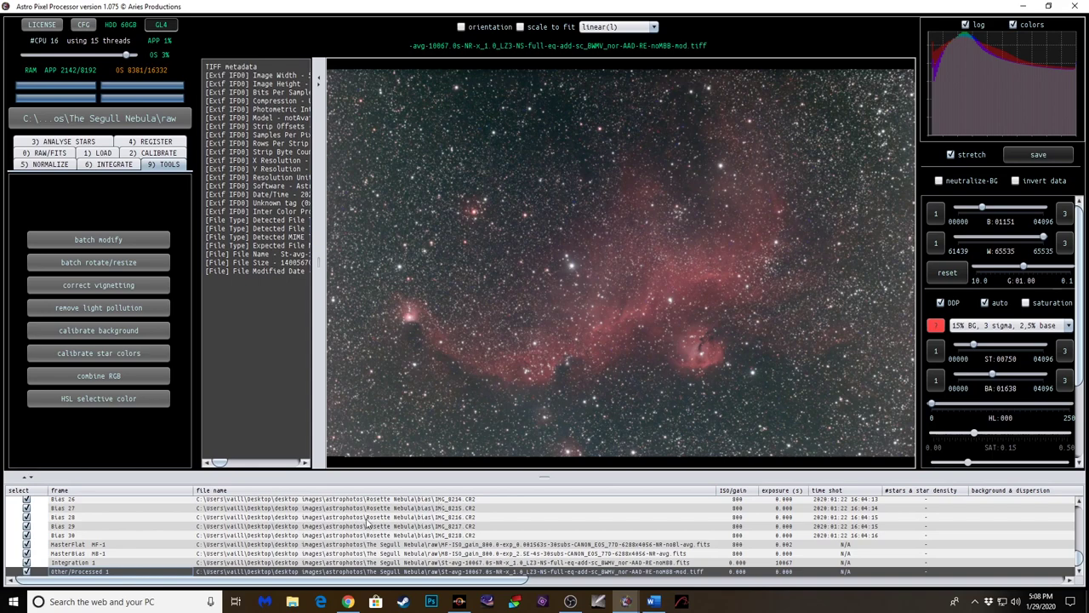
pyautogui.click(96, 264)
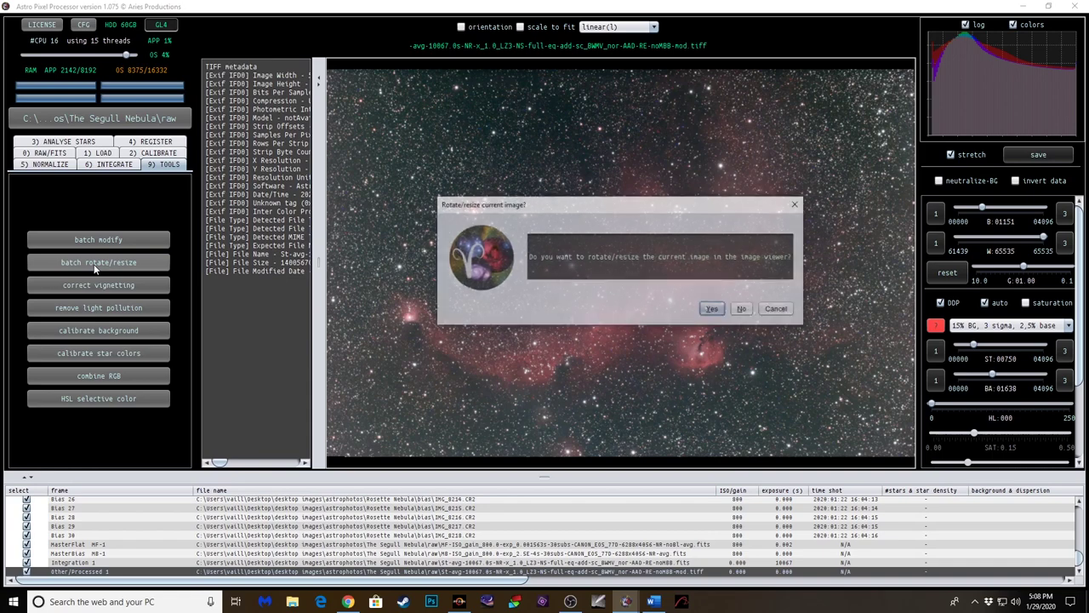
# - Rotate the image 180 degrees clockwise
pyautogui.click(713, 310)
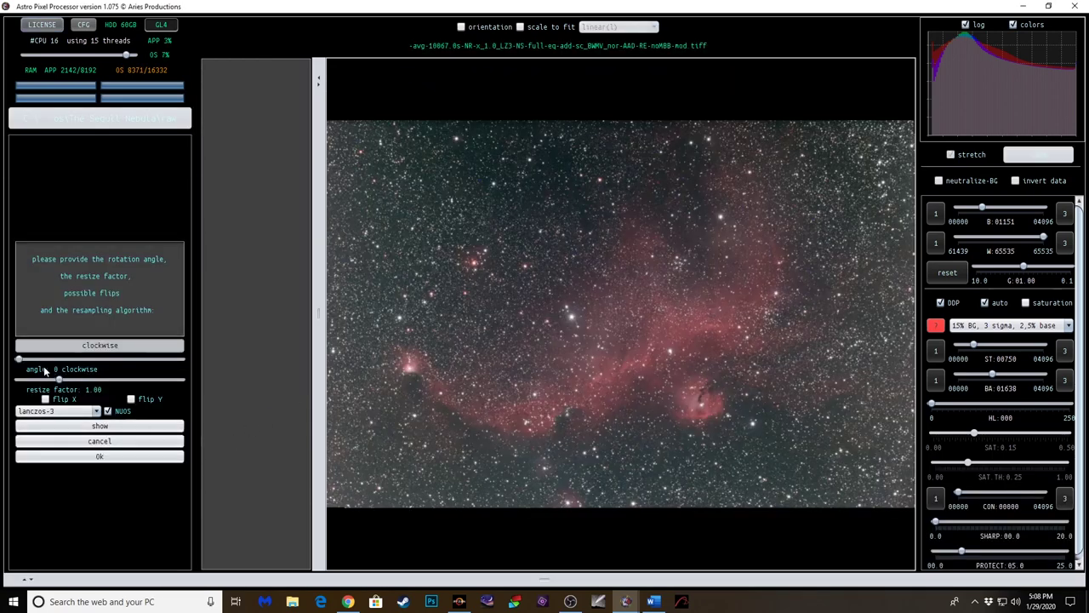
pyautogui.moveTo(19, 361); pyautogui.dragTo(181, 367)
pyautogui.click(101, 457)
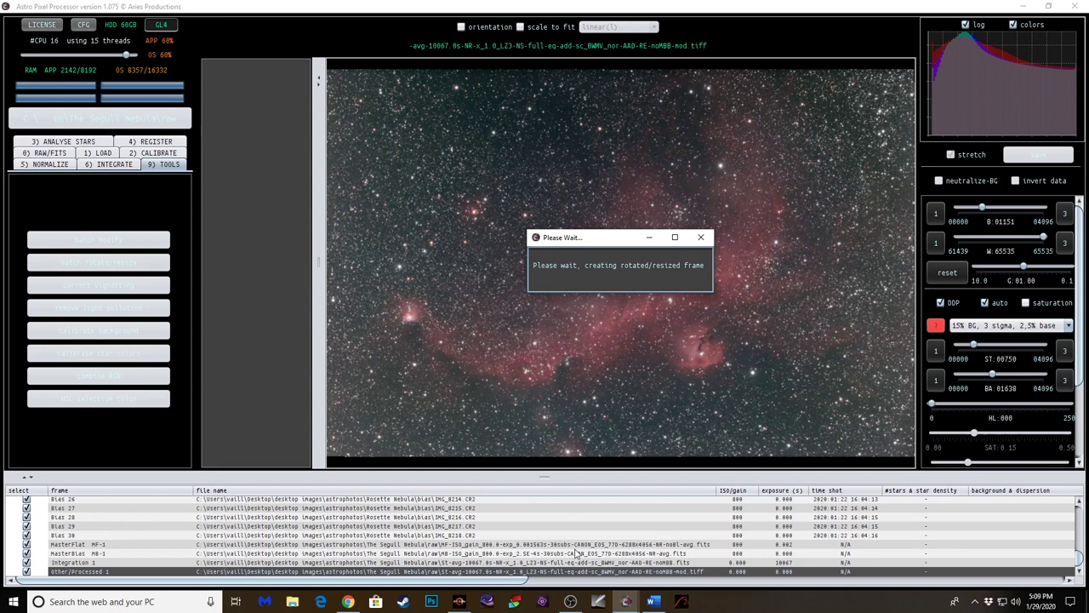
# - Save the rotated image as a 16-bit integer TIFF
pyautogui.click(683, 273)
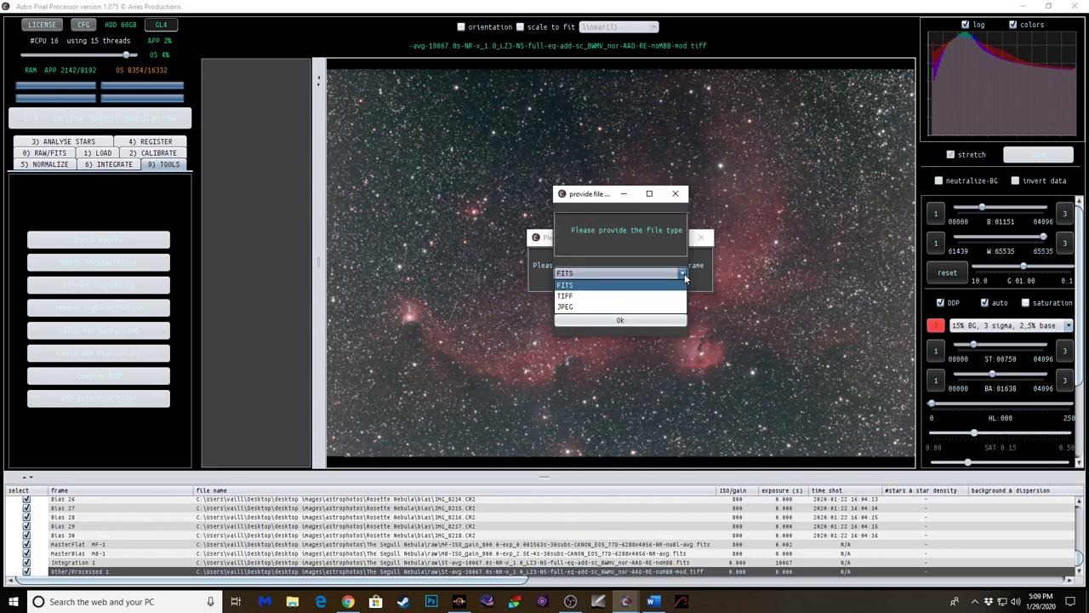
pyautogui.click(653, 295)
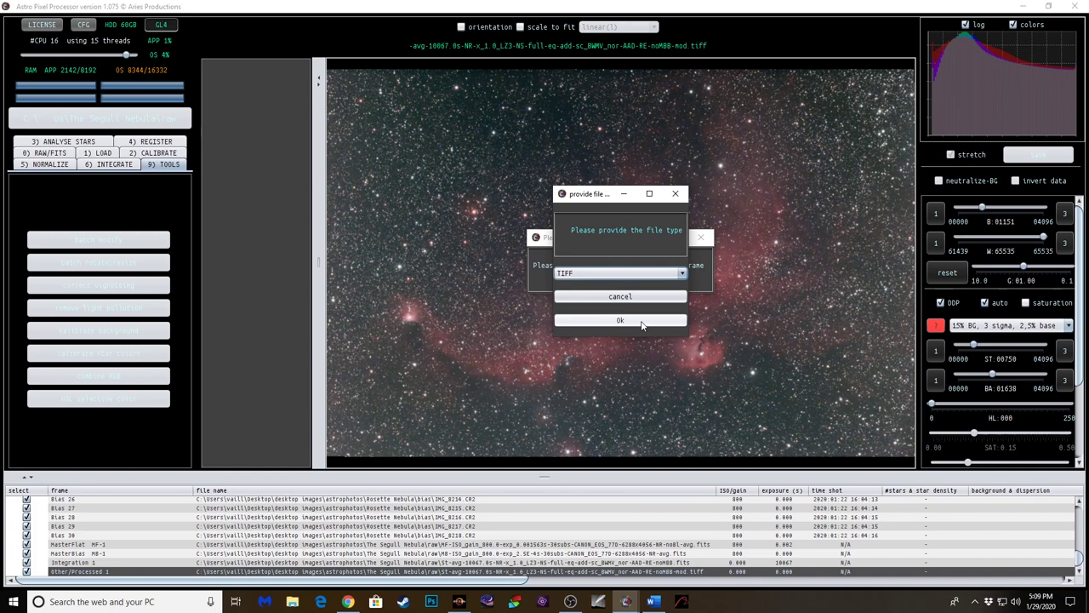
pyautogui.click(641, 321)
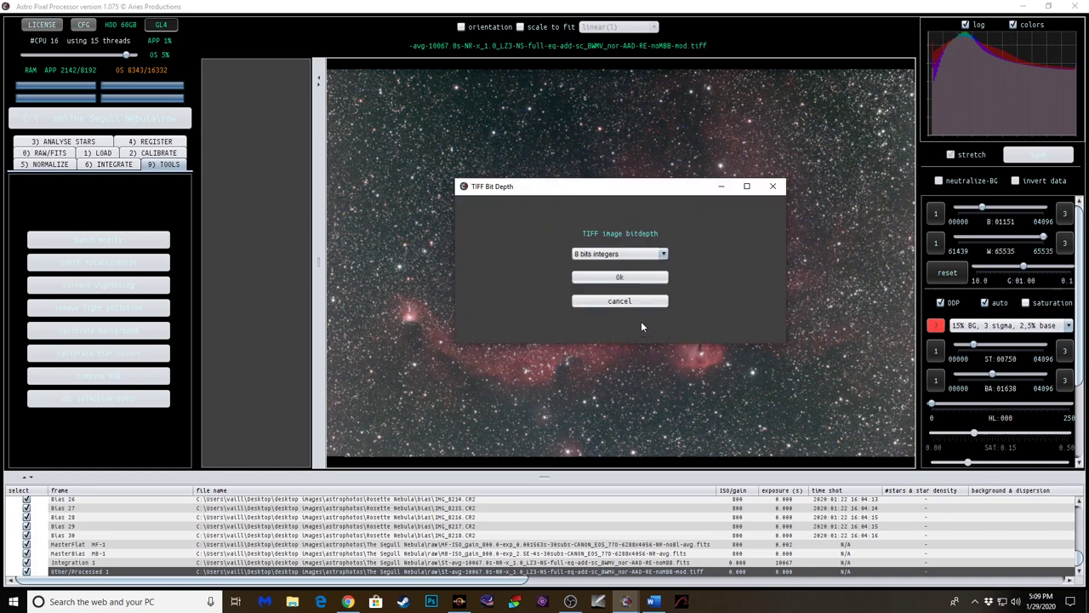
pyautogui.click(619, 253)
pyautogui.click(610, 278)
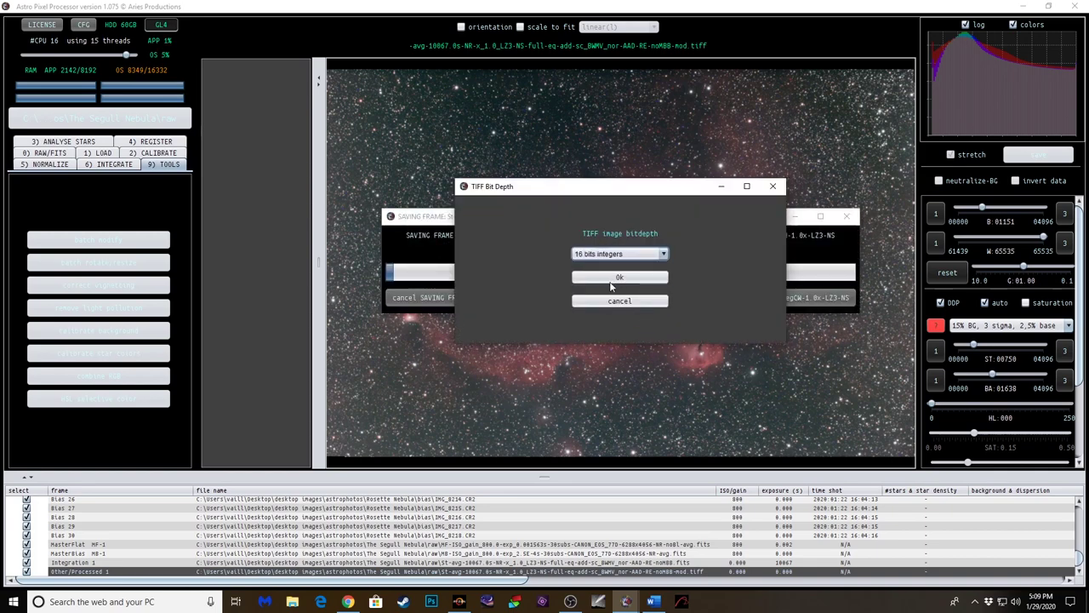
pyautogui.click(610, 282)
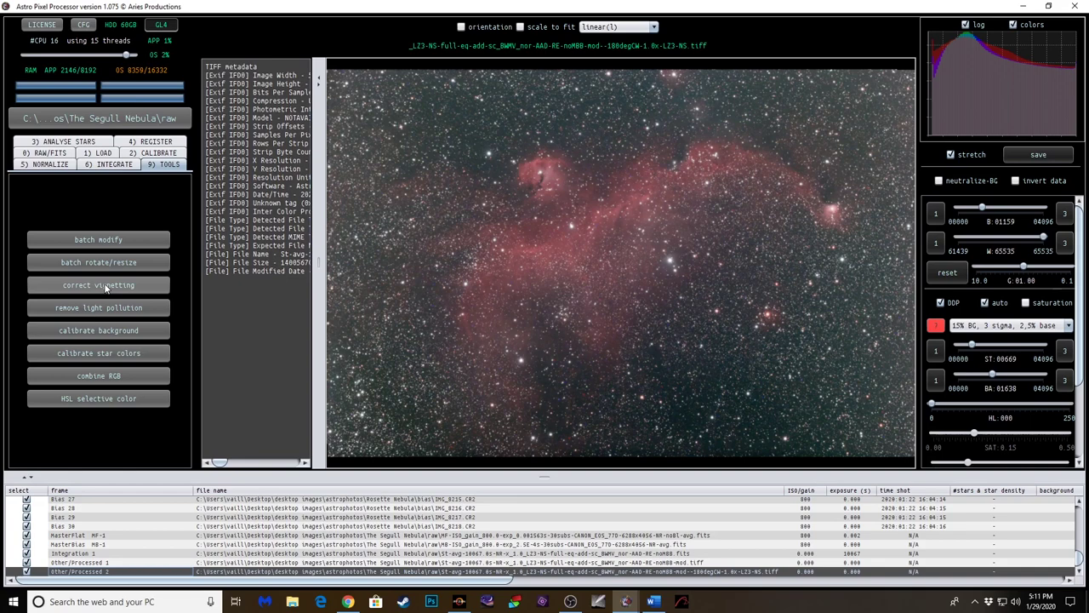
pyautogui.click(106, 288)
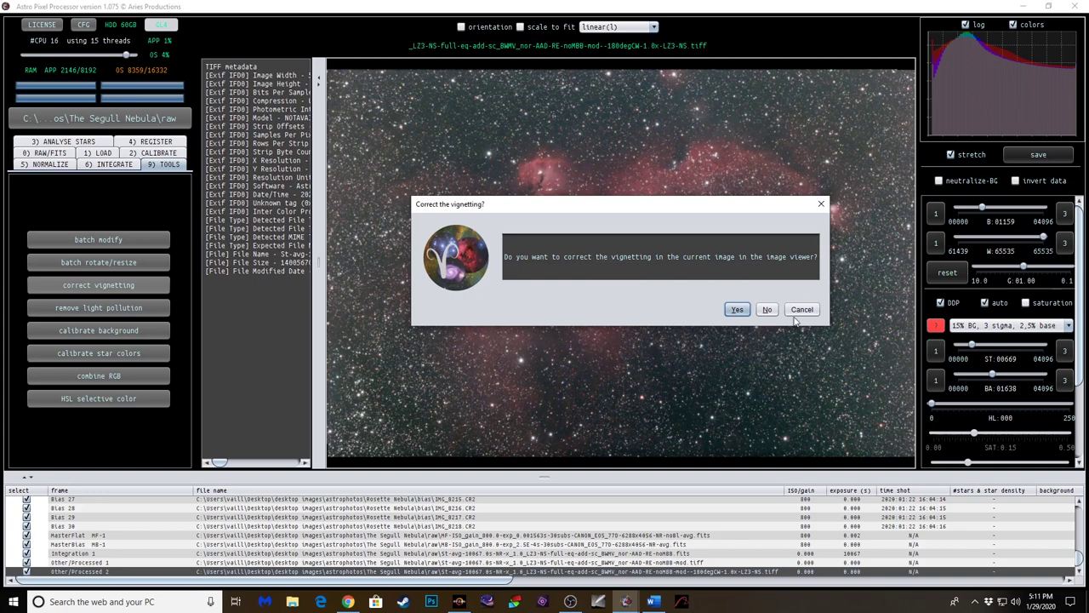
pyautogui.click(767, 310)
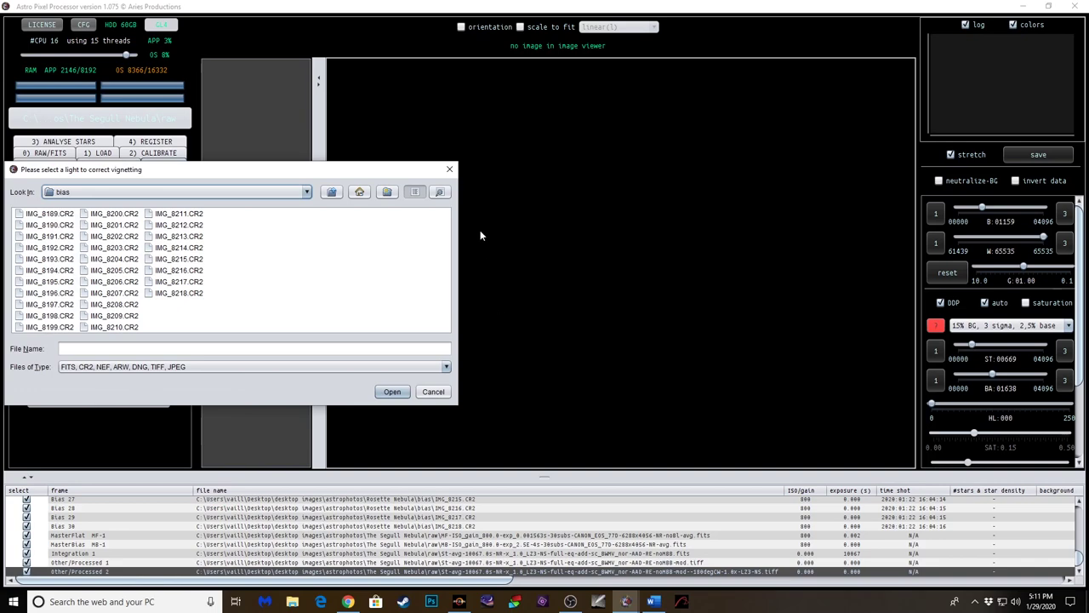
pyautogui.click(427, 393)
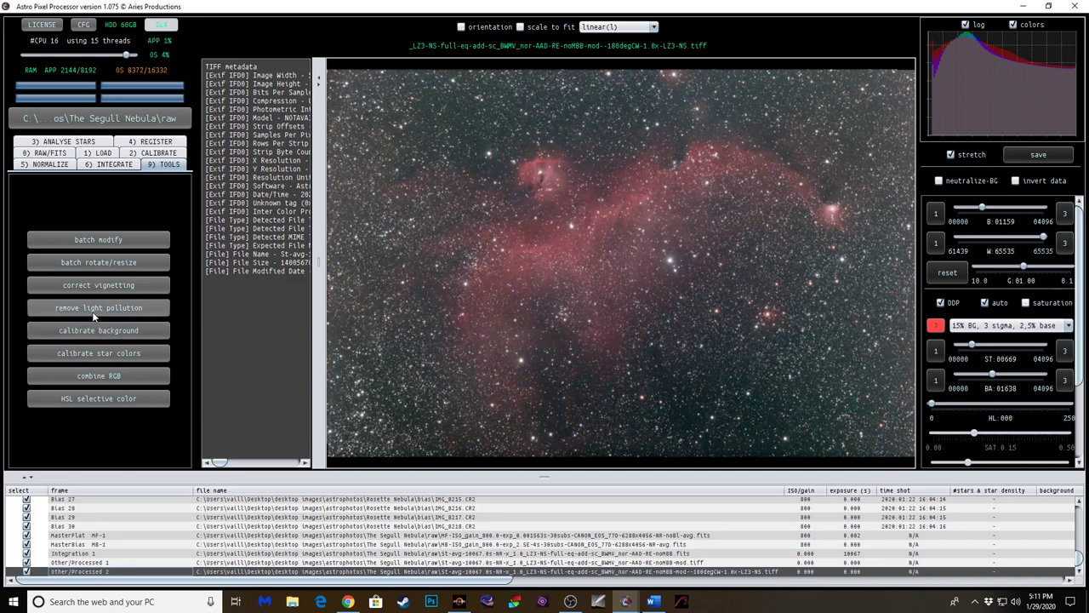
# - Start light-pollution removal and mark background sample boxes along the bottom, right and top edges
pyautogui.click(95, 307)
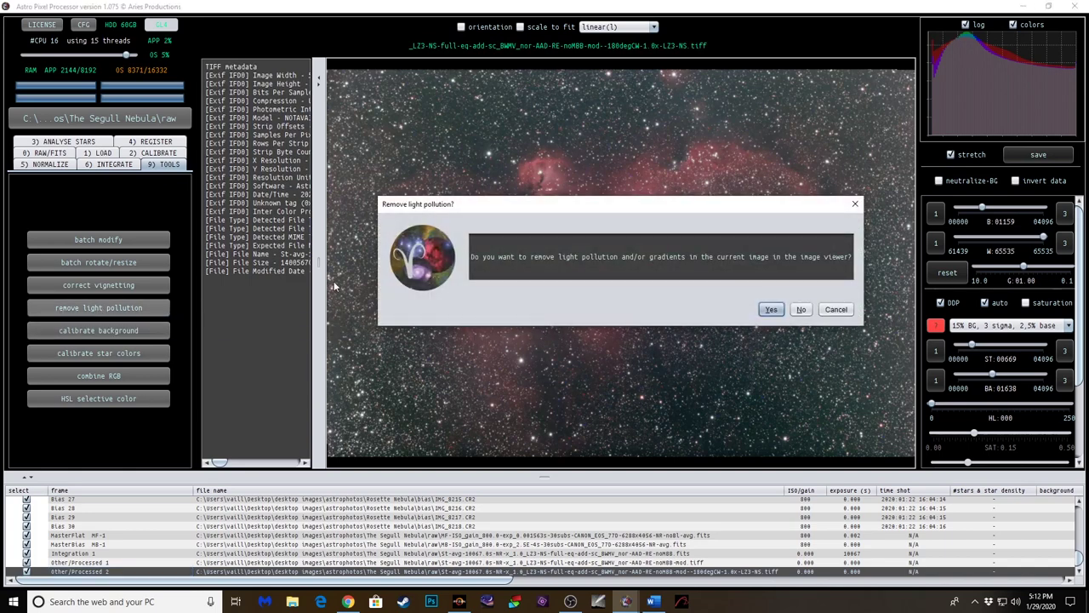
pyautogui.click(771, 310)
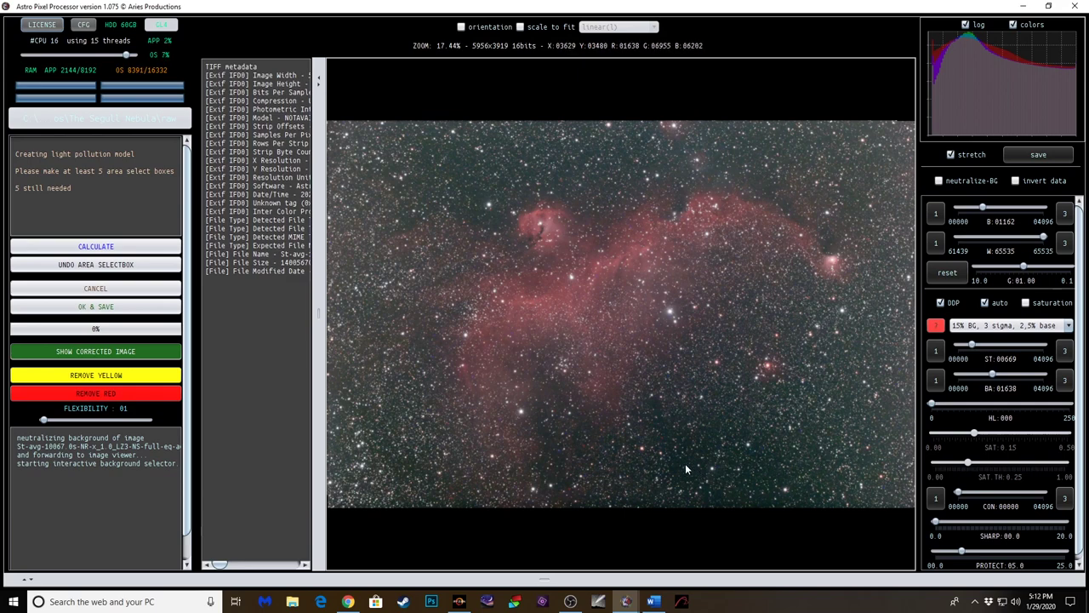
pyautogui.moveTo(680, 469); pyautogui.dragTo(745, 503)
pyautogui.moveTo(766, 467); pyautogui.dragTo(844, 501)
pyautogui.moveTo(858, 407); pyautogui.dragTo(896, 467)
pyautogui.moveTo(877, 327); pyautogui.dragTo(907, 375)
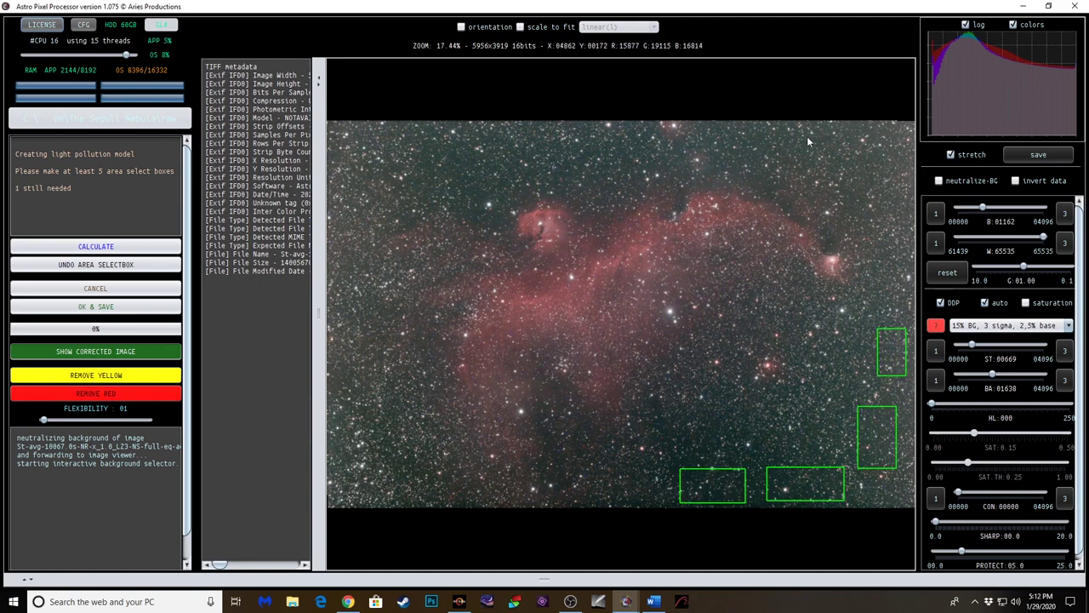
pyautogui.moveTo(795, 134); pyautogui.dragTo(827, 153)
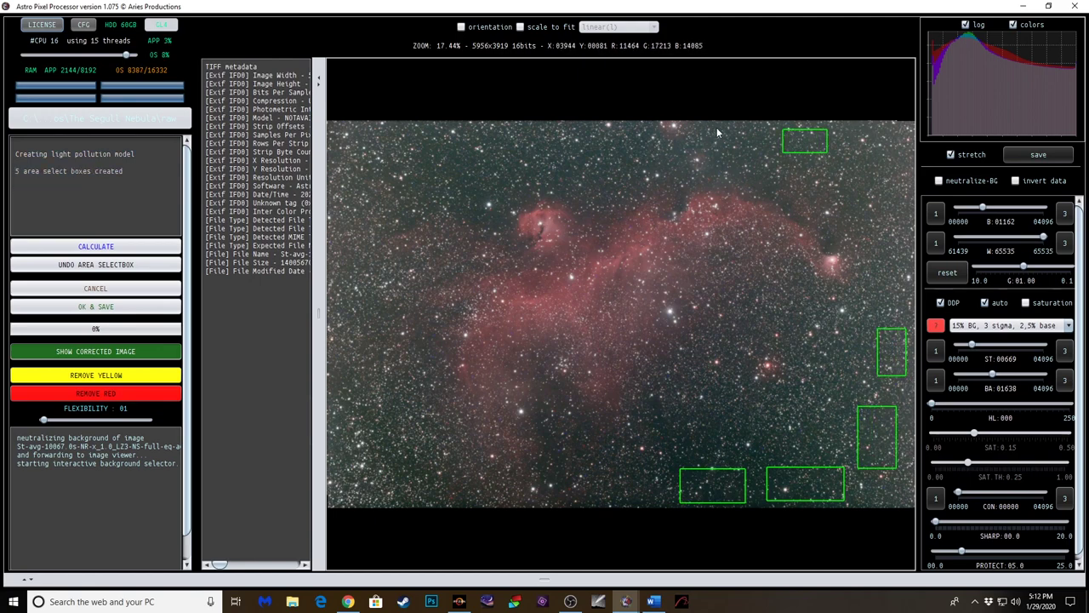
pyautogui.moveTo(715, 127); pyautogui.dragTo(749, 151)
pyautogui.moveTo(521, 139); pyautogui.dragTo(558, 168)
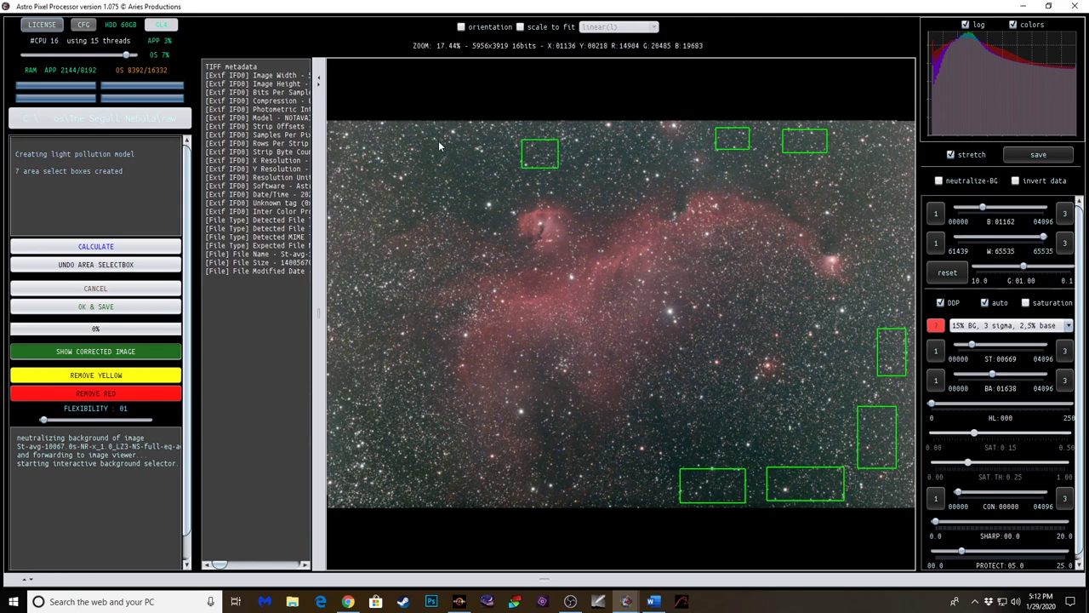
pyautogui.moveTo(438, 141); pyautogui.dragTo(483, 167)
# - Mark further background boxes at the left and lower edges, reaching 16, and calculate the model
pyautogui.moveTo(375, 146); pyautogui.dragTo(412, 168)
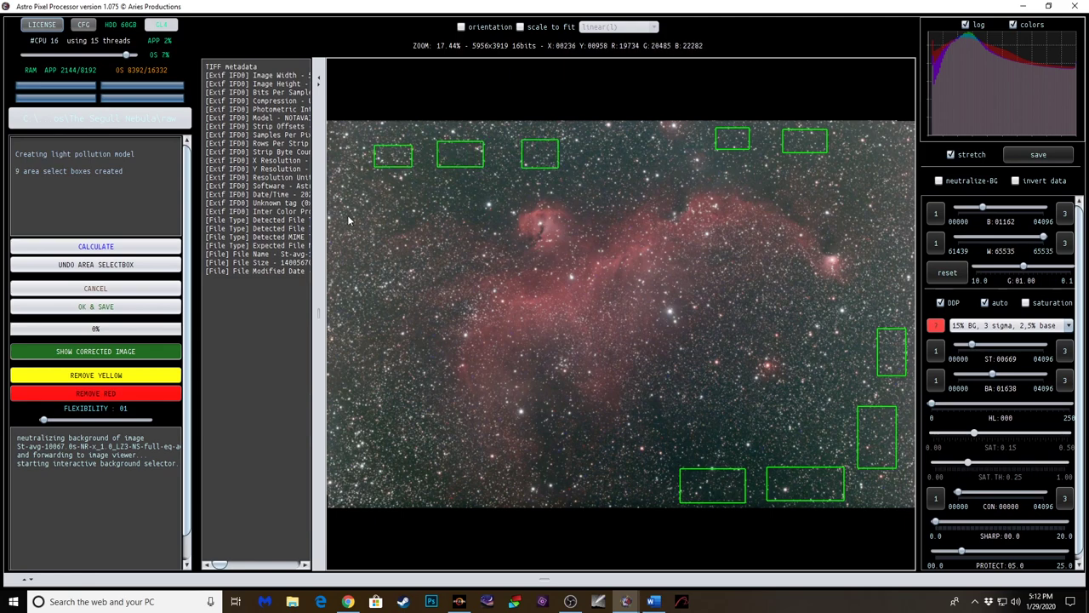
pyautogui.moveTo(340, 396); pyautogui.dragTo(361, 426)
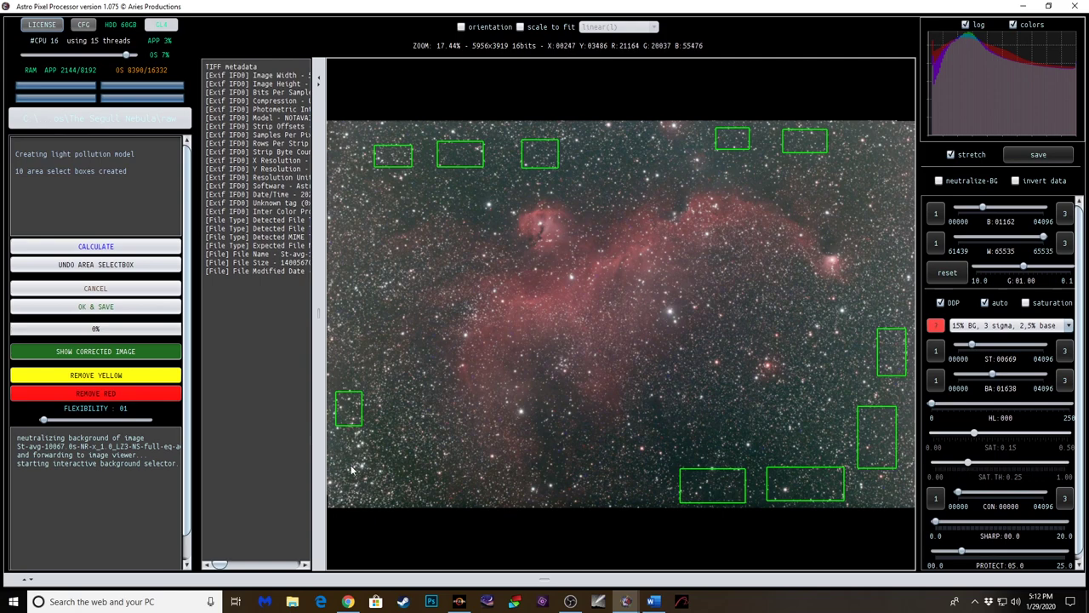
pyautogui.moveTo(343, 462); pyautogui.dragTo(370, 484)
pyautogui.moveTo(393, 434); pyautogui.dragTo(409, 498)
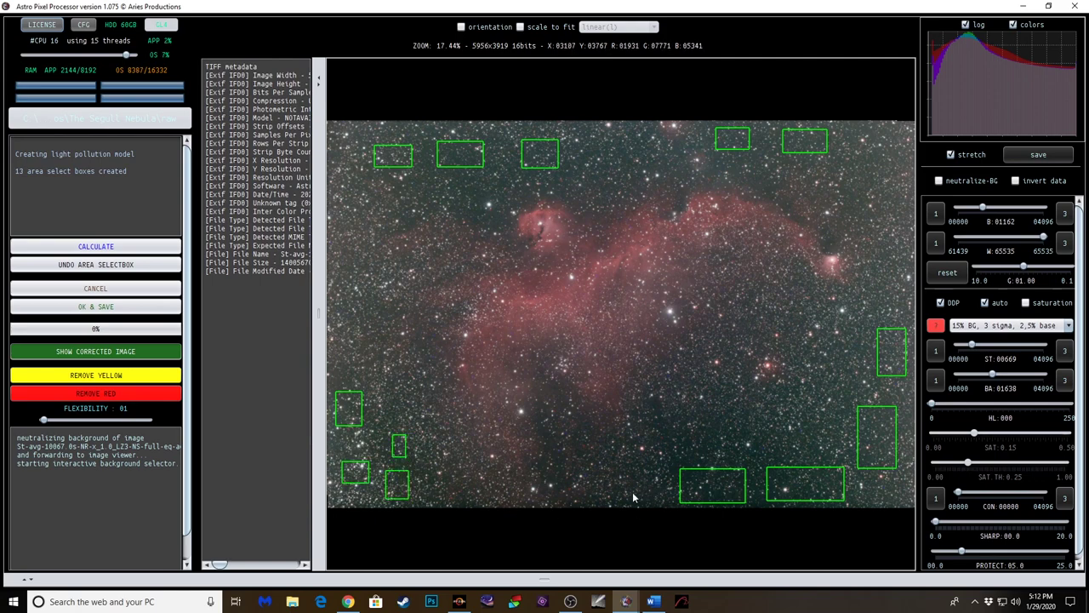
pyautogui.moveTo(623, 492); pyautogui.dragTo(640, 502)
pyautogui.moveTo(681, 443); pyautogui.dragTo(710, 457)
pyautogui.moveTo(834, 397)
pyautogui.mouseDown()
pyautogui.moveTo(812, 438)
pyautogui.moveTo(811, 428)
pyautogui.mouseUp()
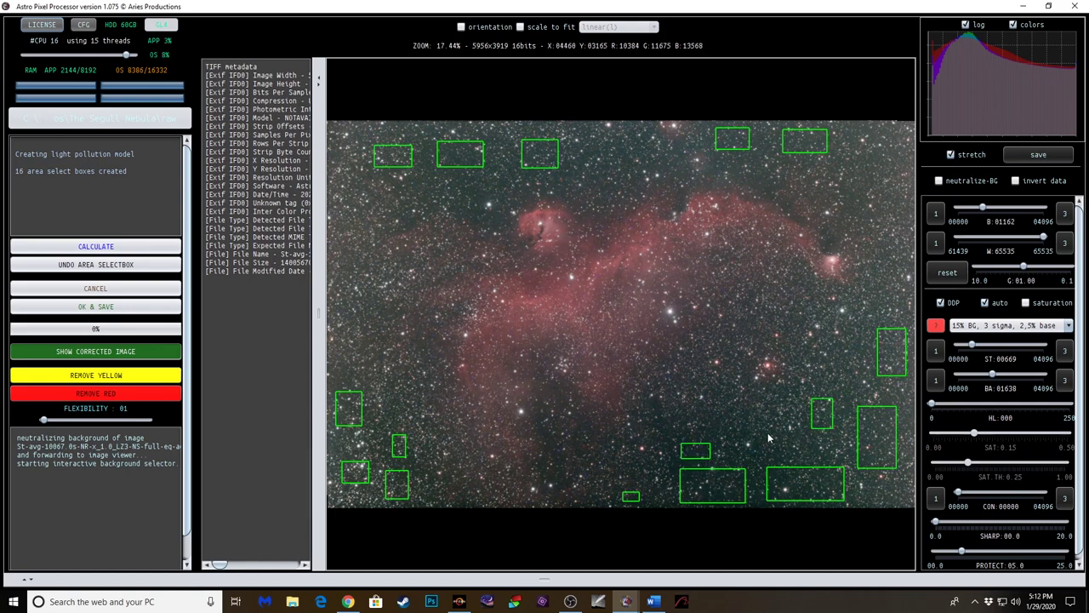
pyautogui.click(96, 246)
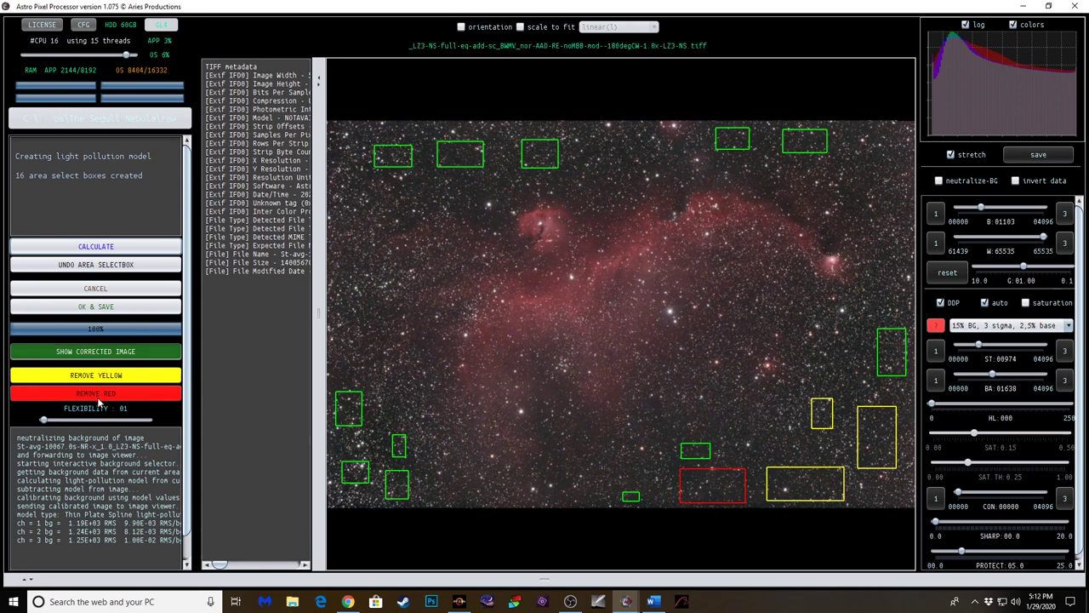
# - Delete the red rejected sample box near the bottom, leaving 15 background boxes
pyautogui.click(712, 488)
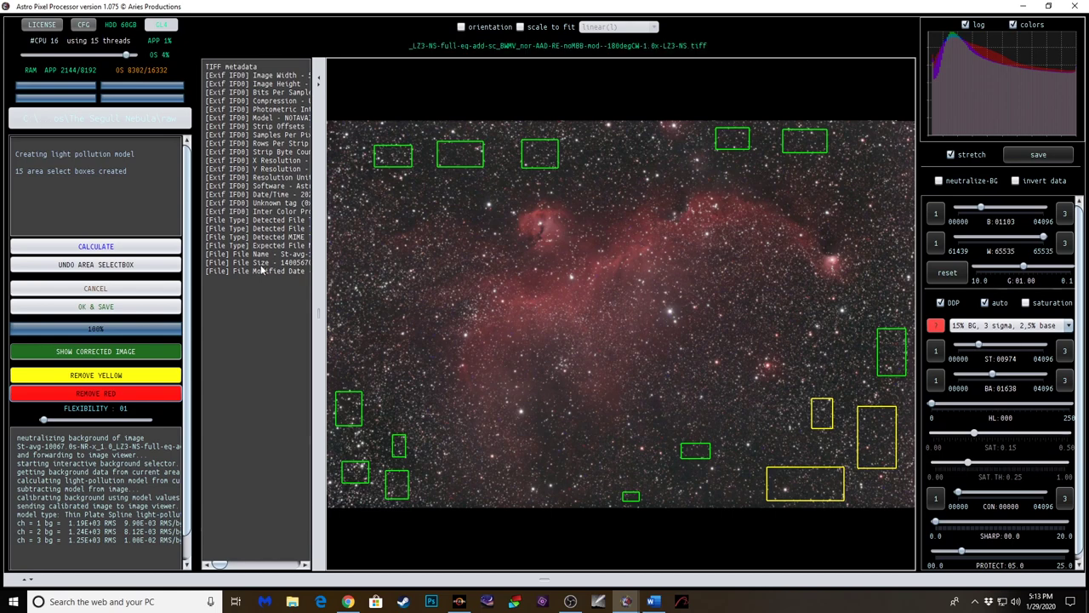
# - Accept the correction and save it under the suggested name as a TIFF with sRGB v2.1 profile
pyautogui.click(94, 308)
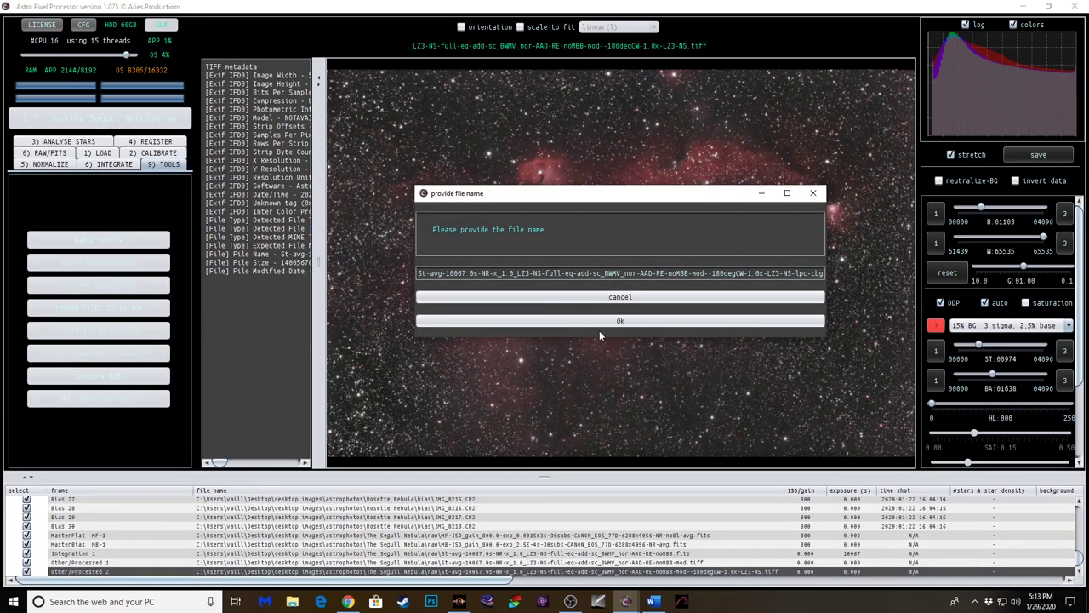
pyautogui.click(621, 321)
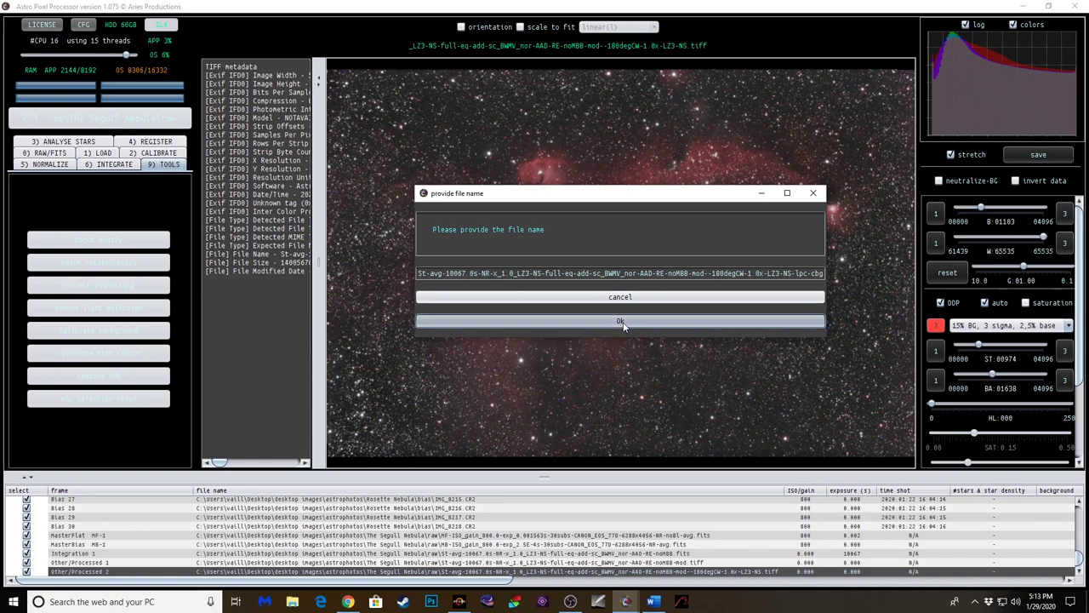
pyautogui.click(609, 273)
pyautogui.click(597, 297)
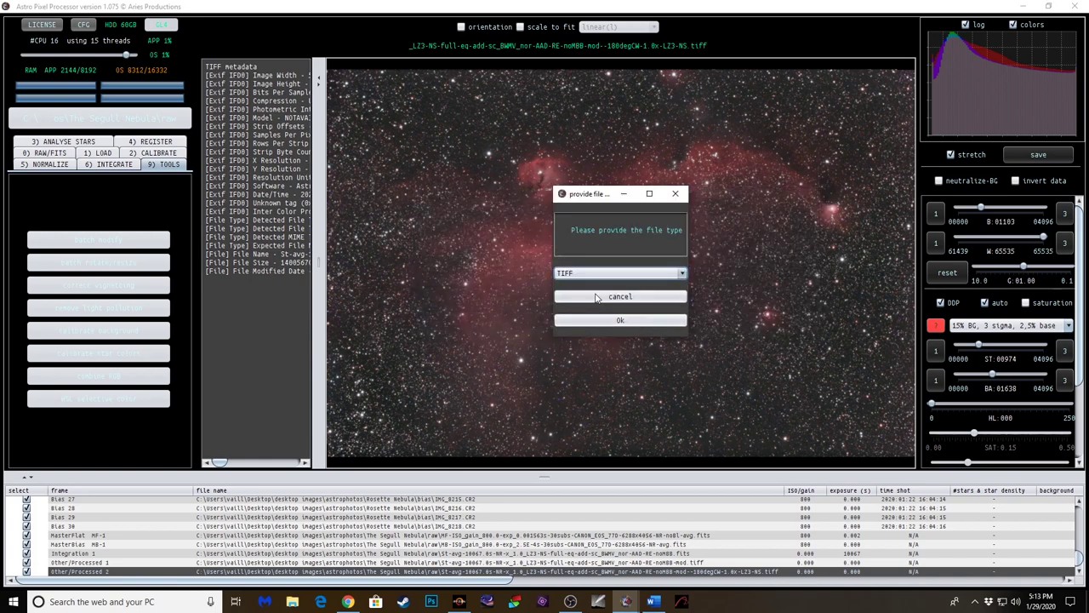
pyautogui.click(621, 320)
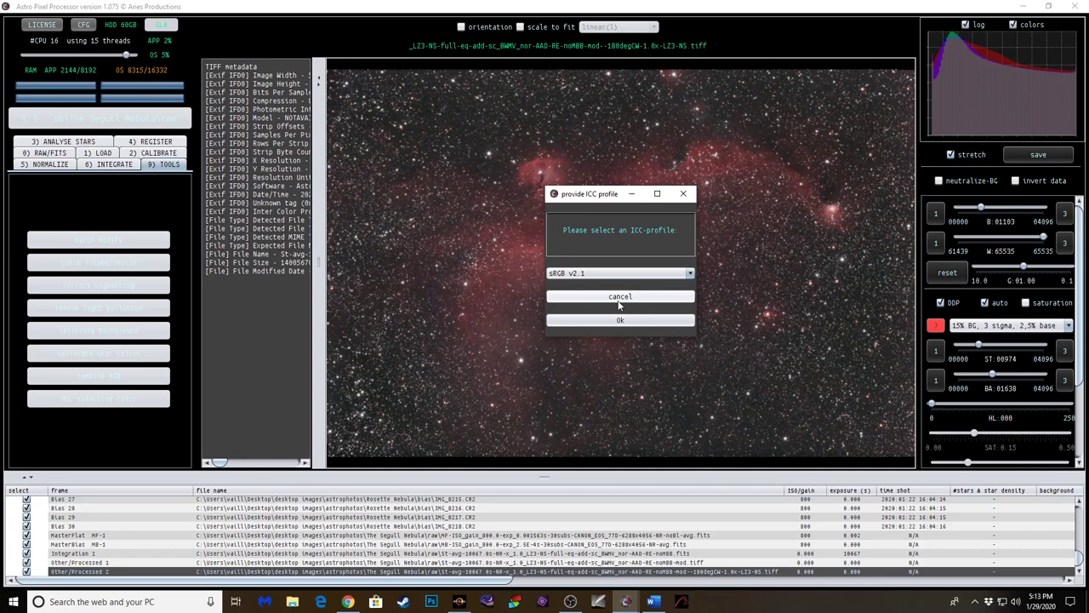
pyautogui.click(620, 320)
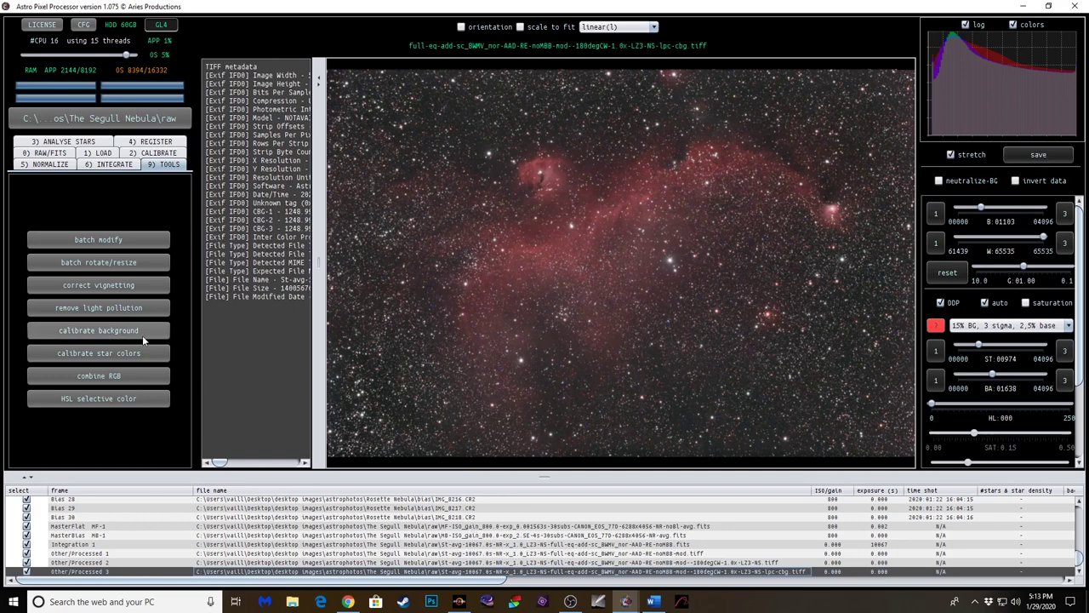
# - Calibrate the background from five sample boxes on empty sky around the nebula
pyautogui.click(95, 334)
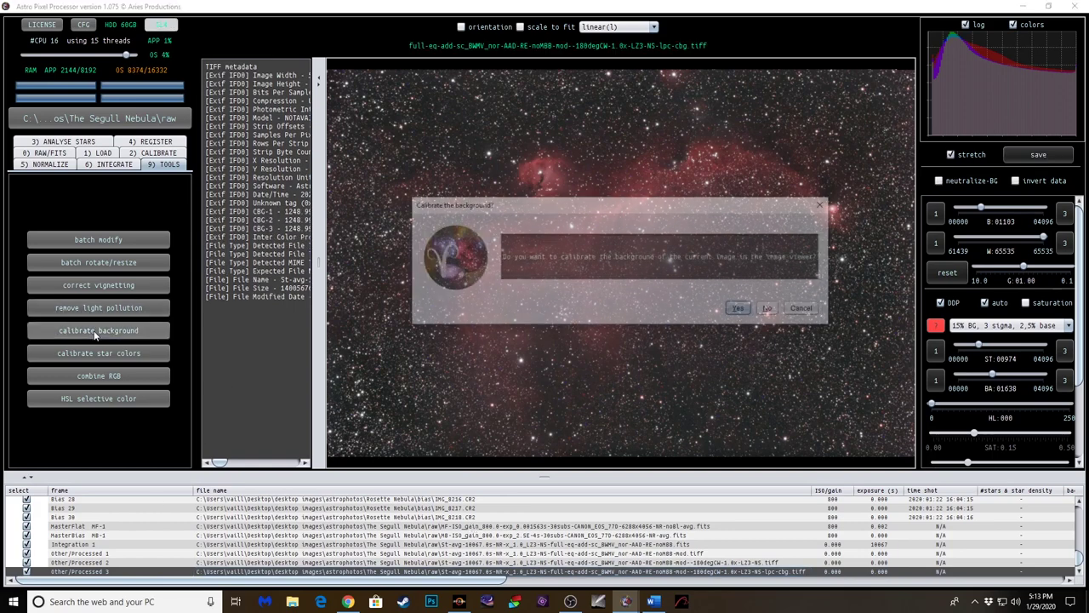
pyautogui.click(741, 312)
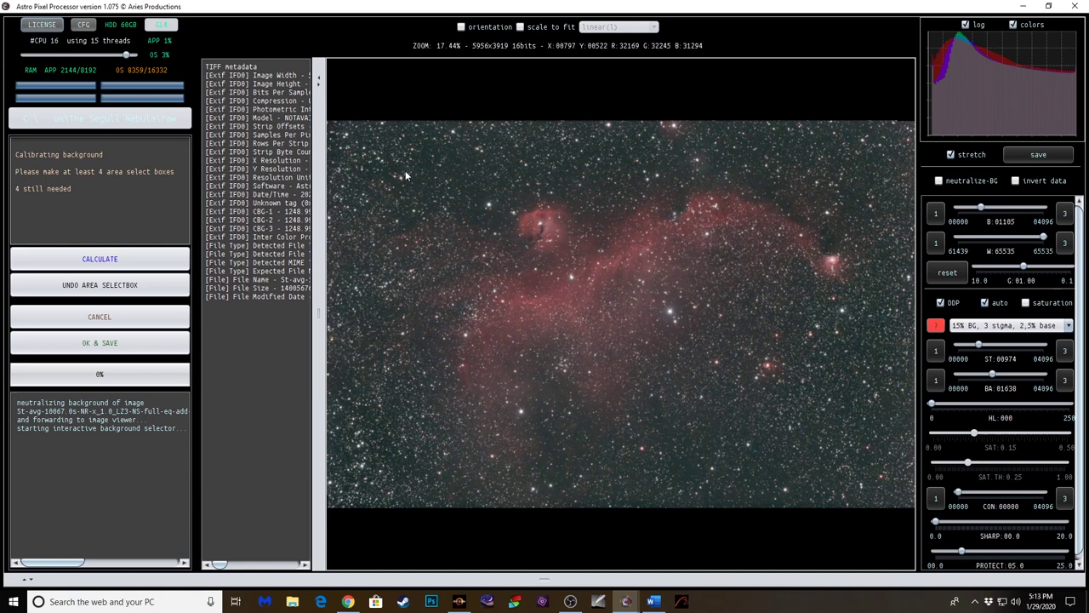
pyautogui.moveTo(419, 151); pyautogui.dragTo(470, 175)
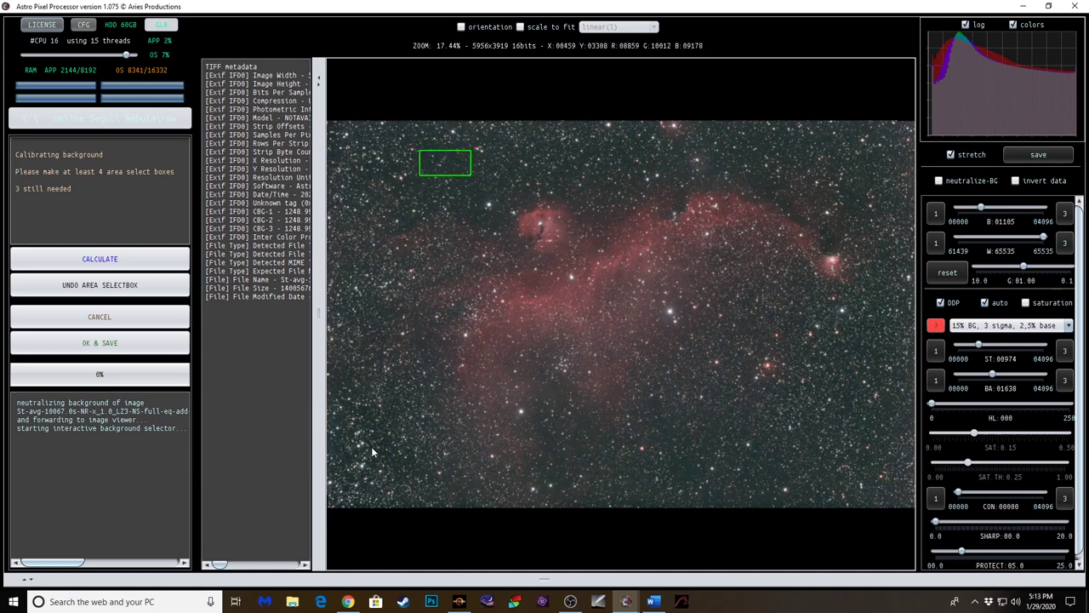
pyautogui.moveTo(405, 486); pyautogui.dragTo(404, 483)
pyautogui.moveTo(748, 467); pyautogui.dragTo(789, 486)
pyautogui.moveTo(843, 395); pyautogui.dragTo(880, 430)
pyautogui.moveTo(671, 459); pyautogui.dragTo(695, 476)
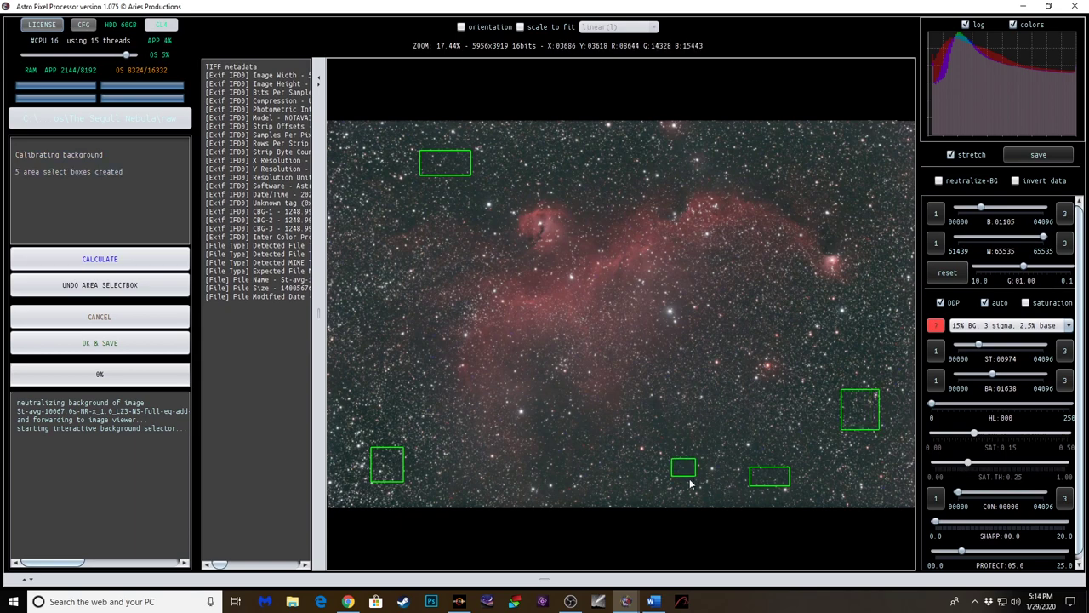
pyautogui.click(81, 259)
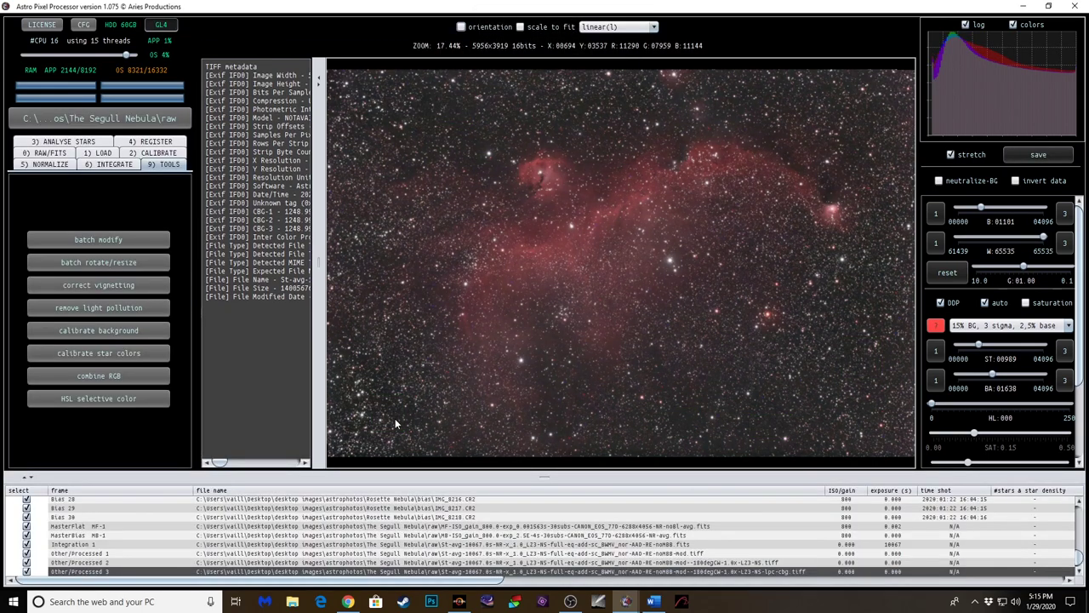
# - Calibrate star colours from one large box over the nebula, yielding 391 calibrated stars
pyautogui.click(118, 354)
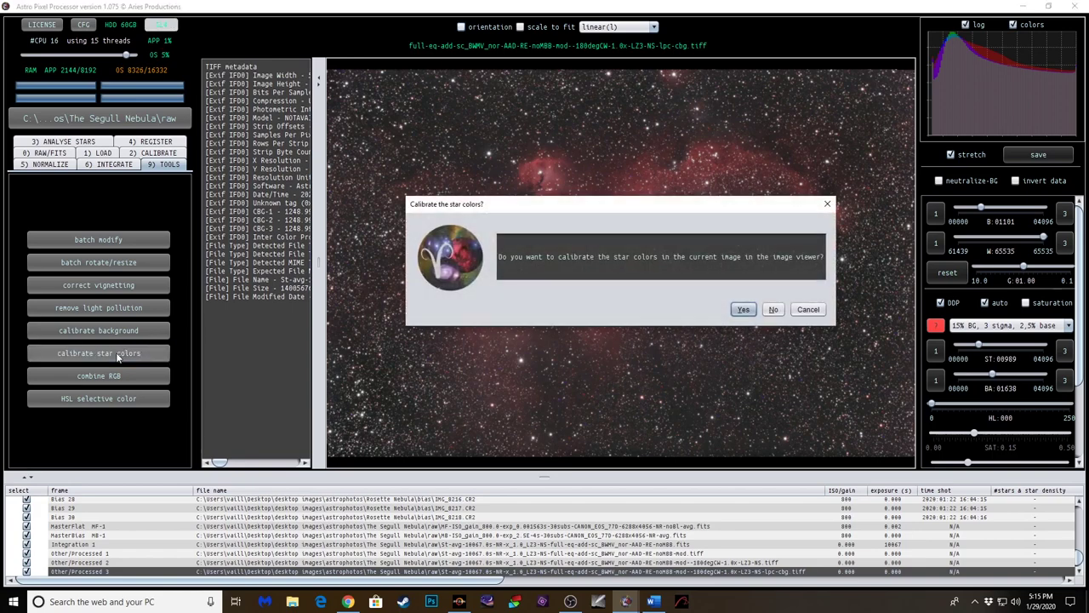
pyautogui.click(742, 310)
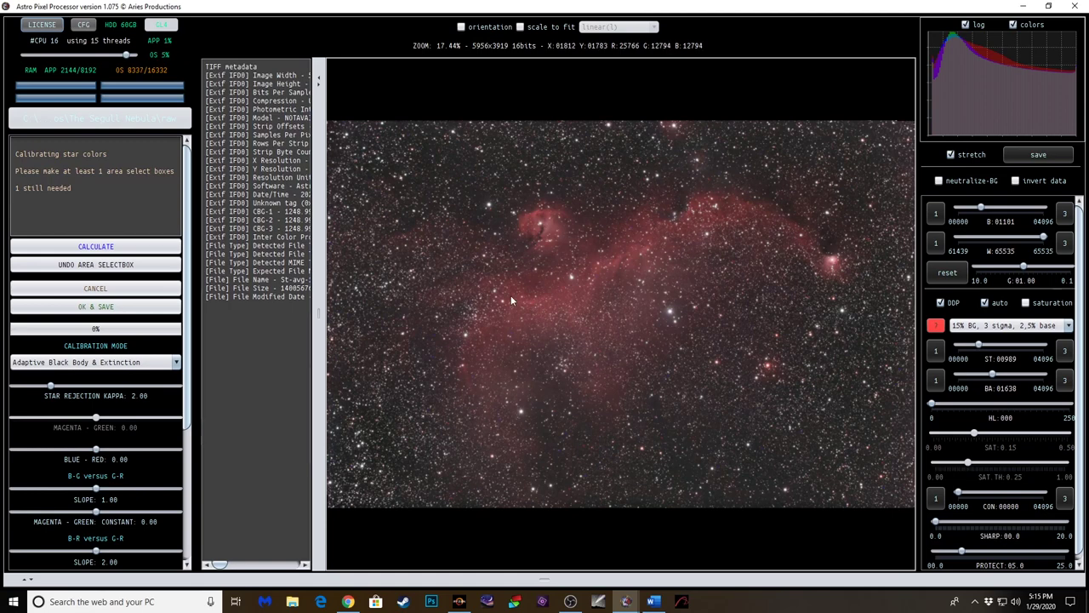
pyautogui.moveTo(517, 149); pyautogui.dragTo(907, 439)
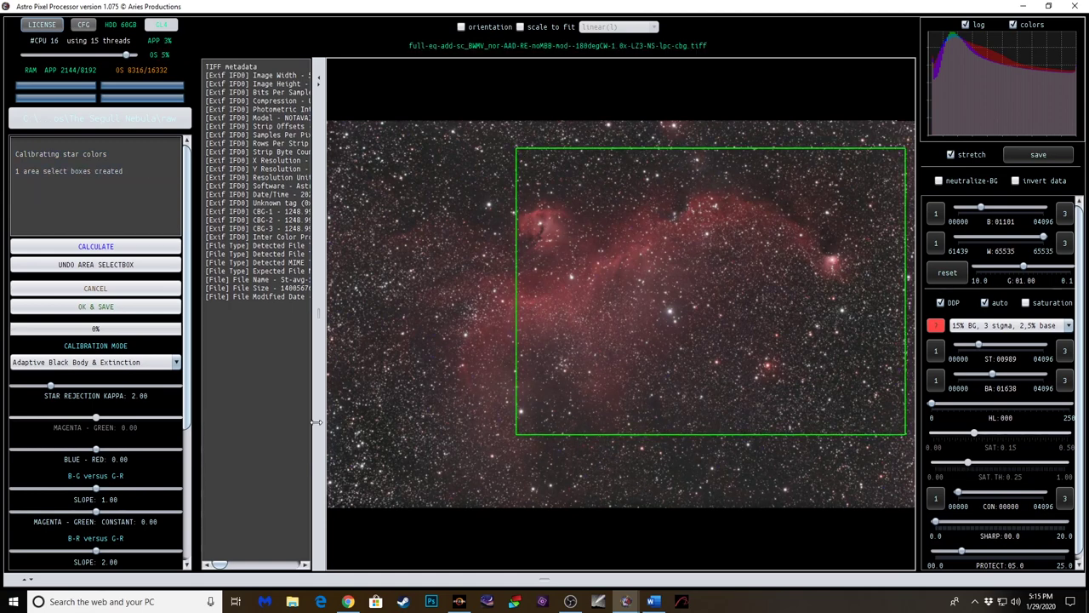
pyautogui.click(108, 250)
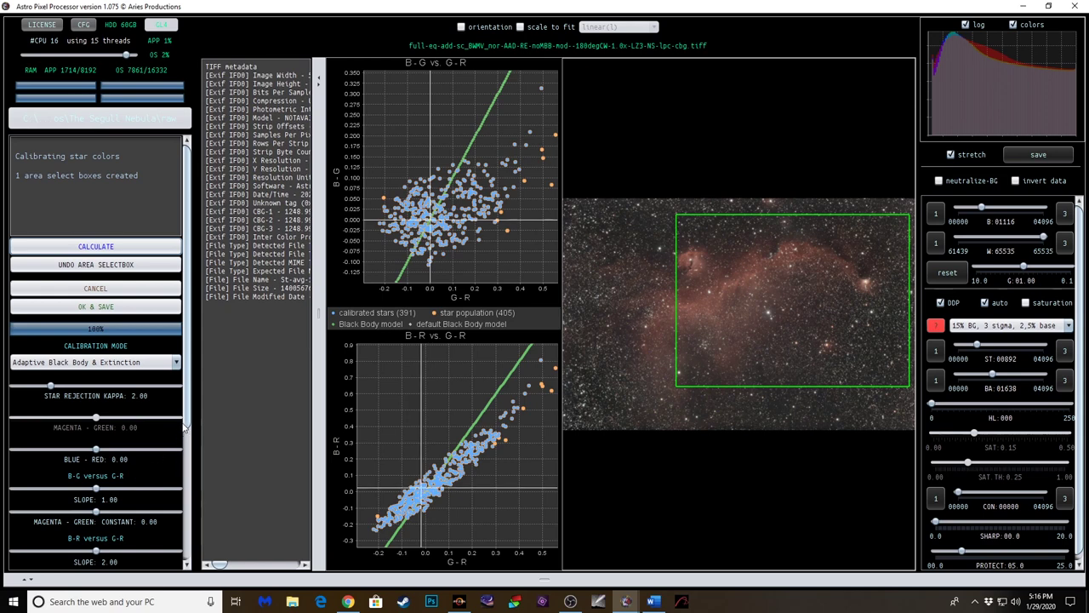
pyautogui.scroll(-1, 119, 476)
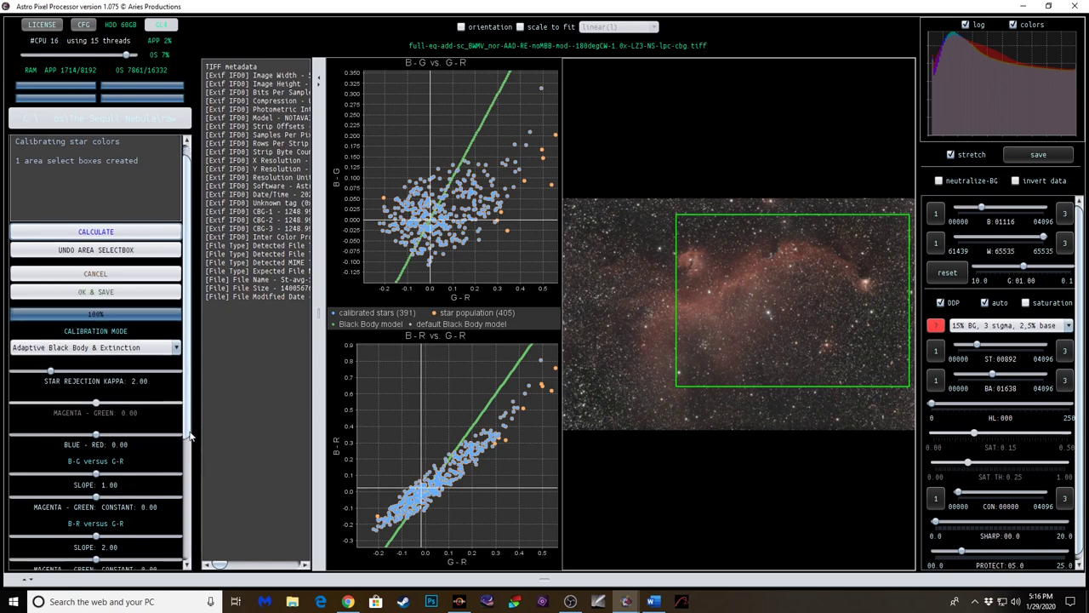
pyautogui.click(95, 292)
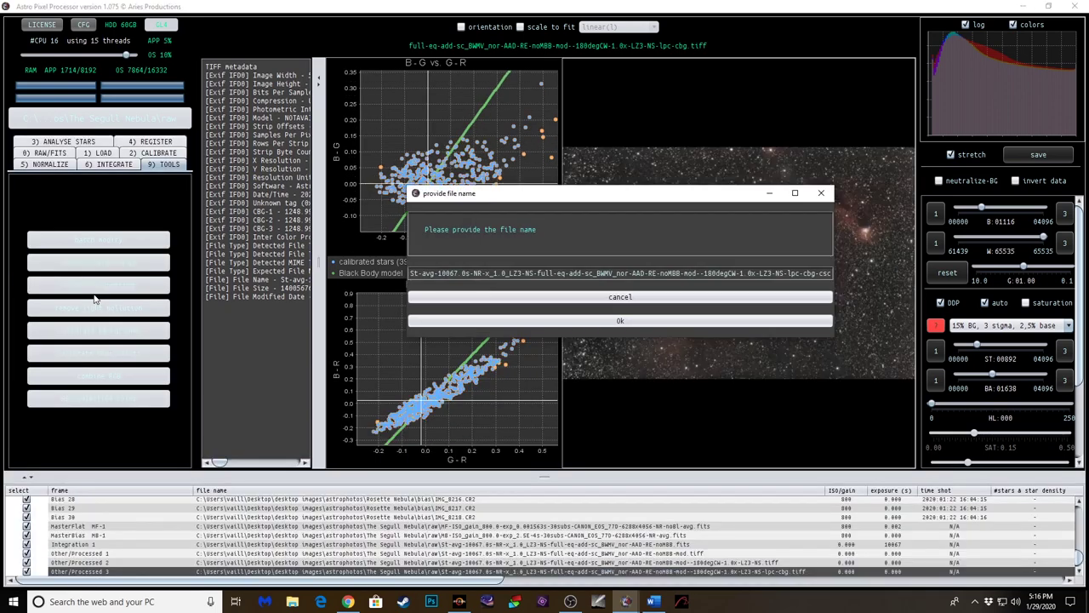
# - Save the star-colour-calibrated image as a -csc TIFF with the sRGB v2.1 profile
pyautogui.click(593, 324)
pyautogui.click(612, 273)
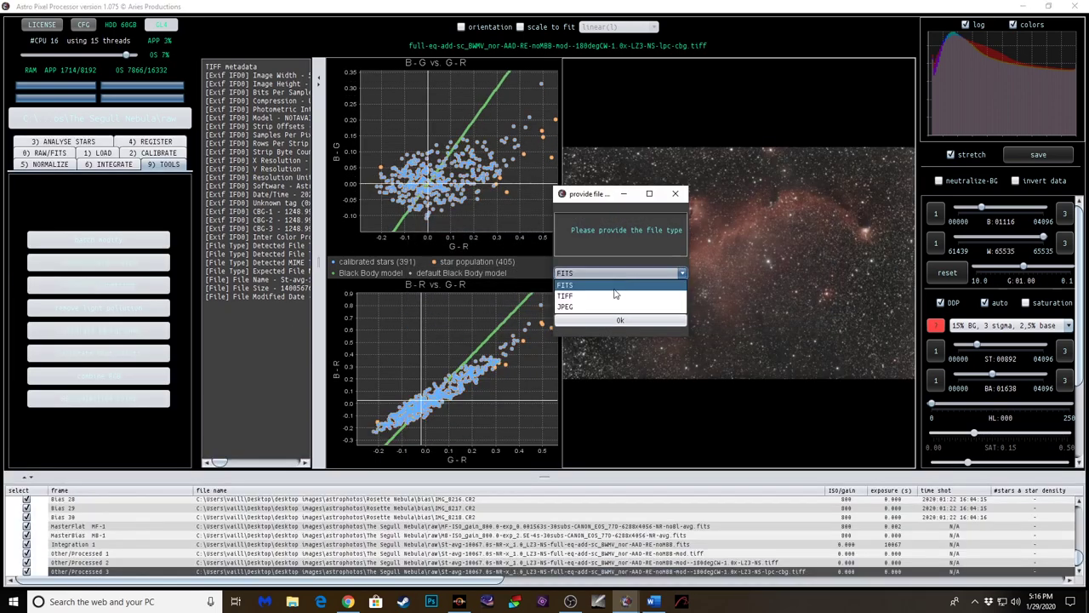
pyautogui.click(612, 300)
pyautogui.click(620, 320)
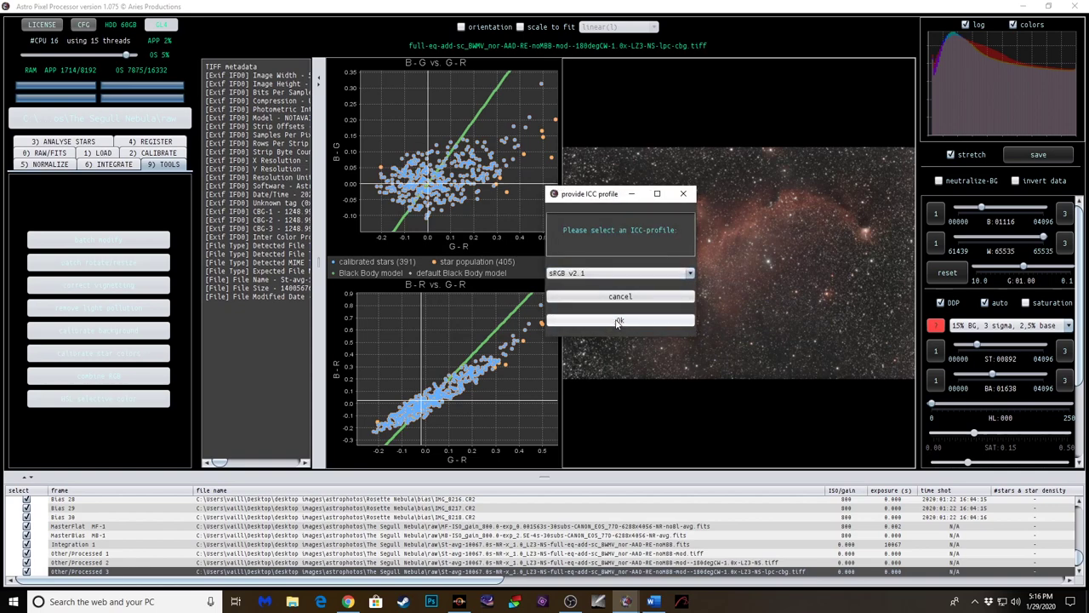
pyautogui.click(616, 320)
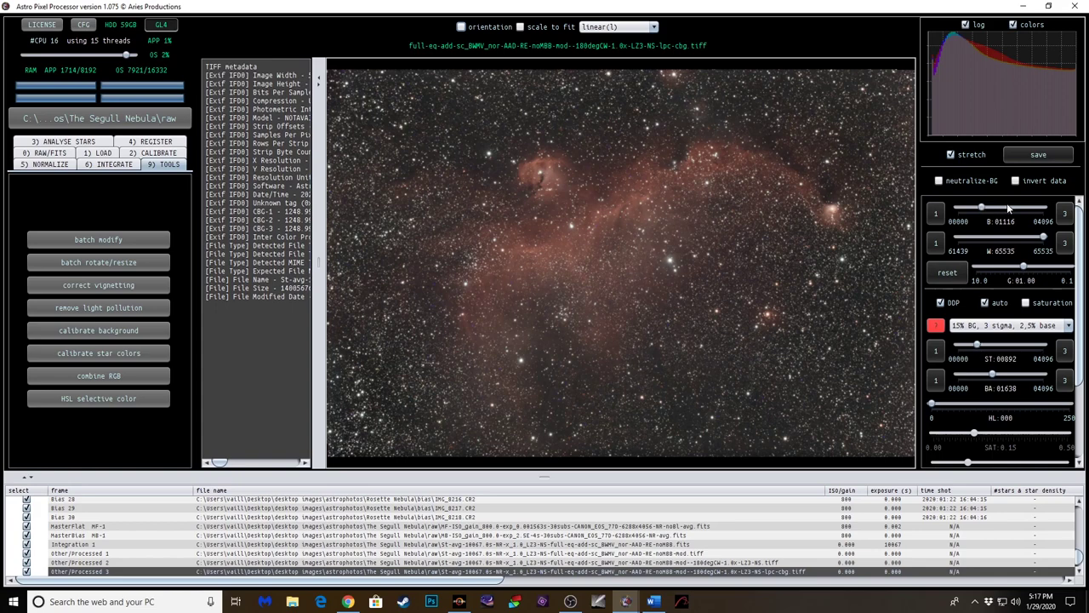
# - Narrow the black-point and white-point slider ranges for fine adjustment
pyautogui.click(936, 214)
pyautogui.click(1065, 215)
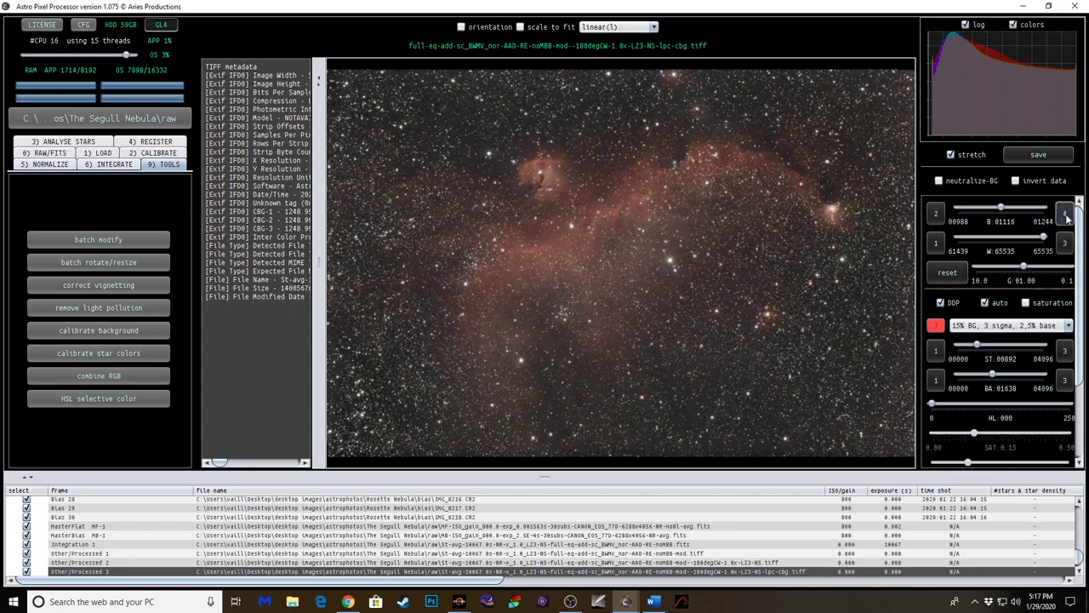
pyautogui.click(1067, 217)
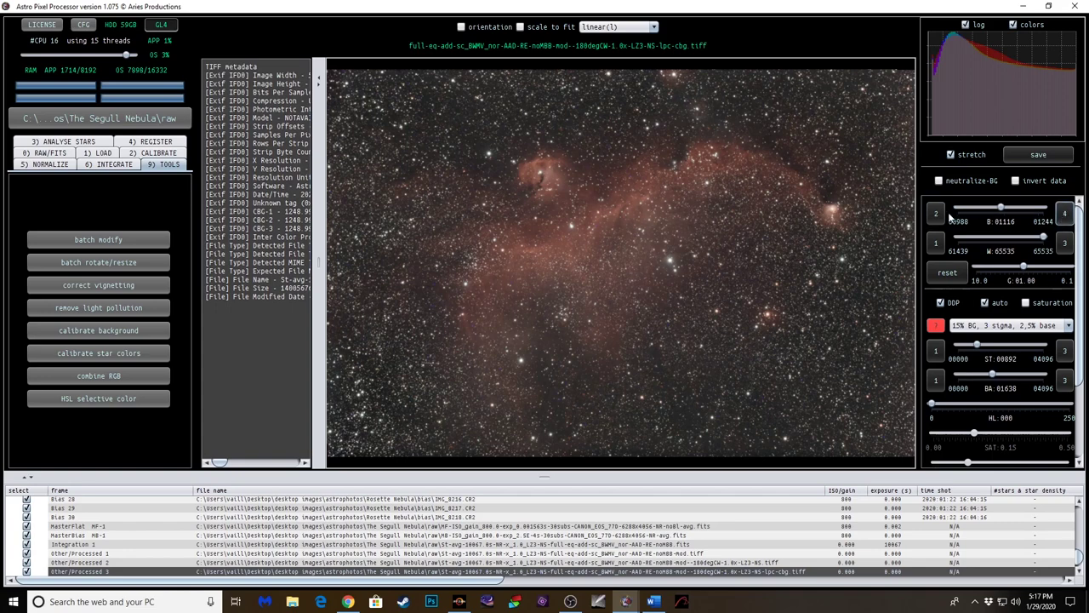
pyautogui.click(1070, 217)
pyautogui.click(1066, 244)
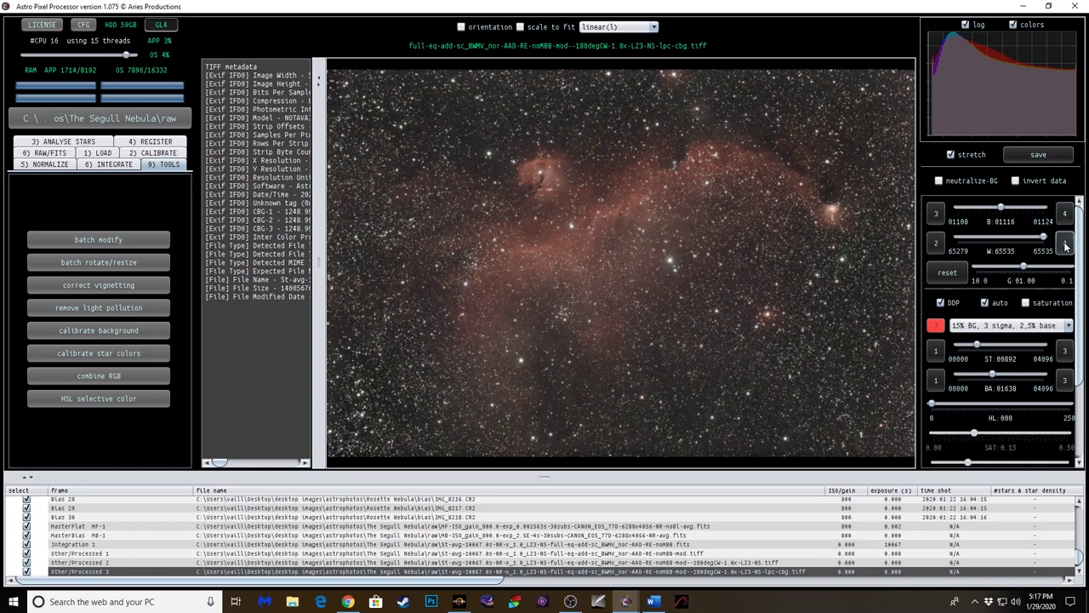
pyautogui.click(1066, 244)
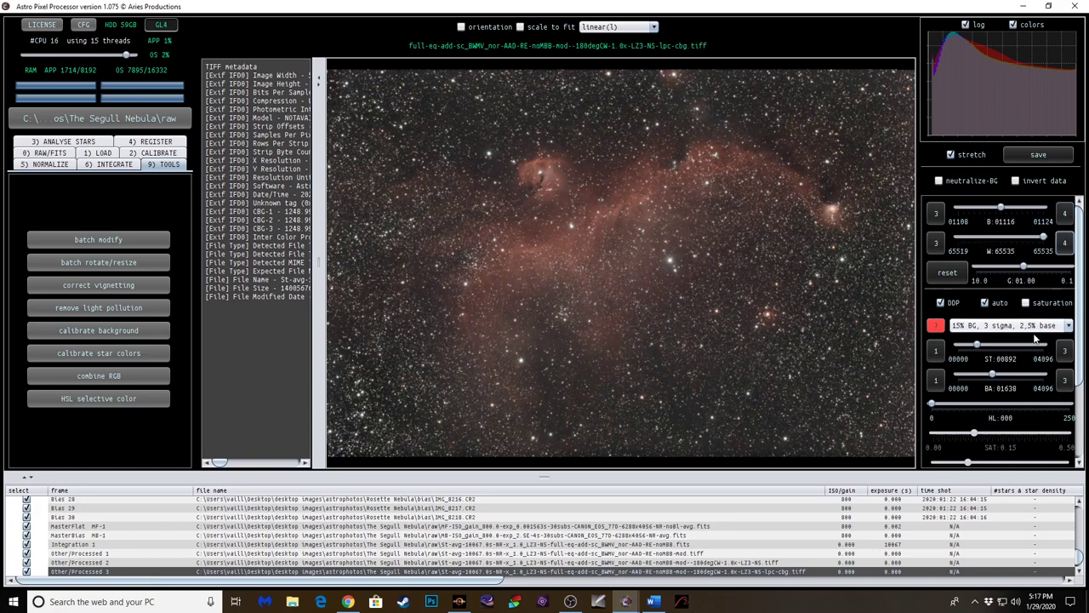
# - Narrow the stretch and base slider ranges for fine adjustment
pyautogui.click(1067, 352)
pyautogui.click(1068, 352)
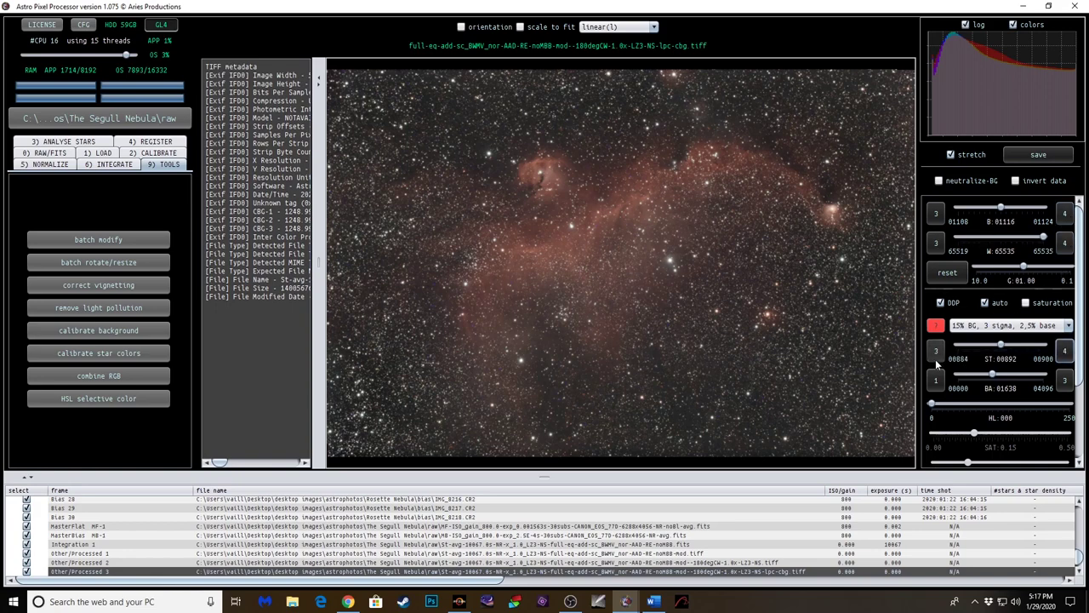
pyautogui.click(1068, 353)
pyautogui.click(1065, 382)
pyautogui.click(1065, 382)
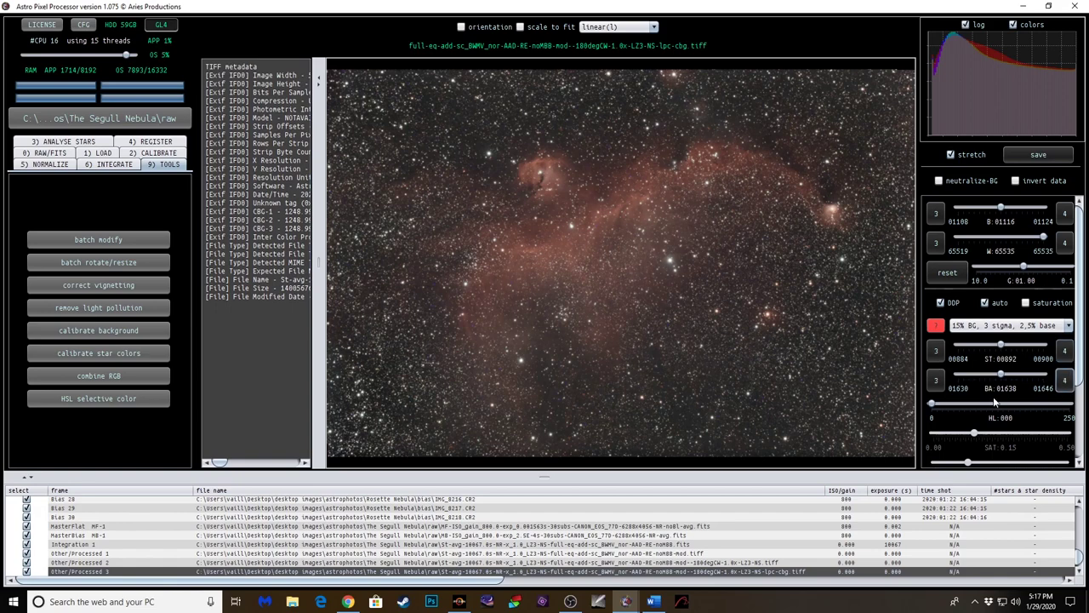
pyautogui.click(1064, 383)
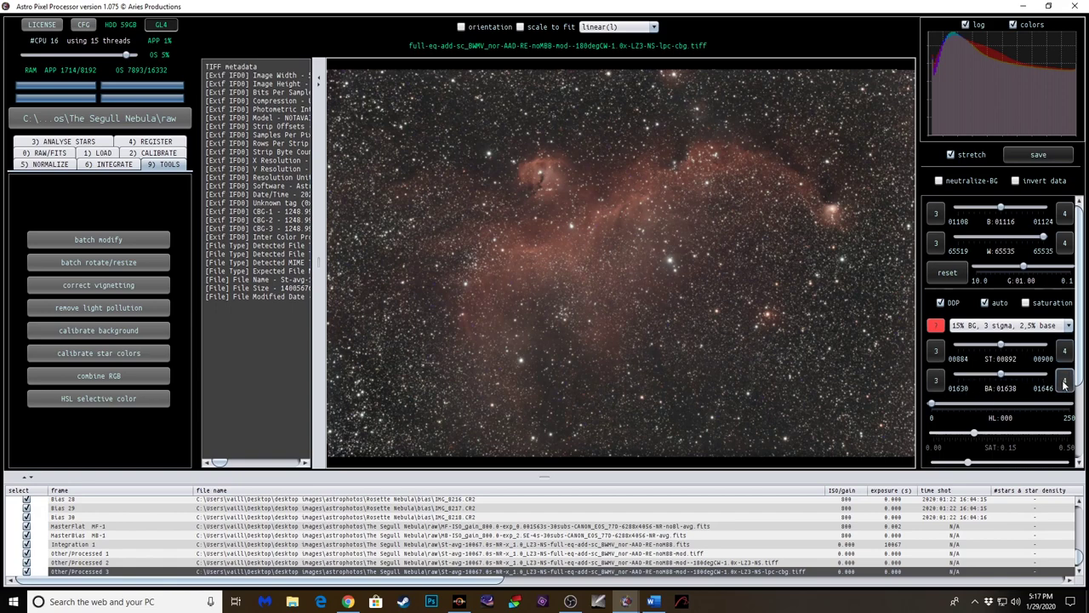
# - Adjust the black-point slider down and back up until it reads 01131
pyautogui.click(1002, 209)
pyautogui.moveTo(1001, 209); pyautogui.dragTo(997, 213)
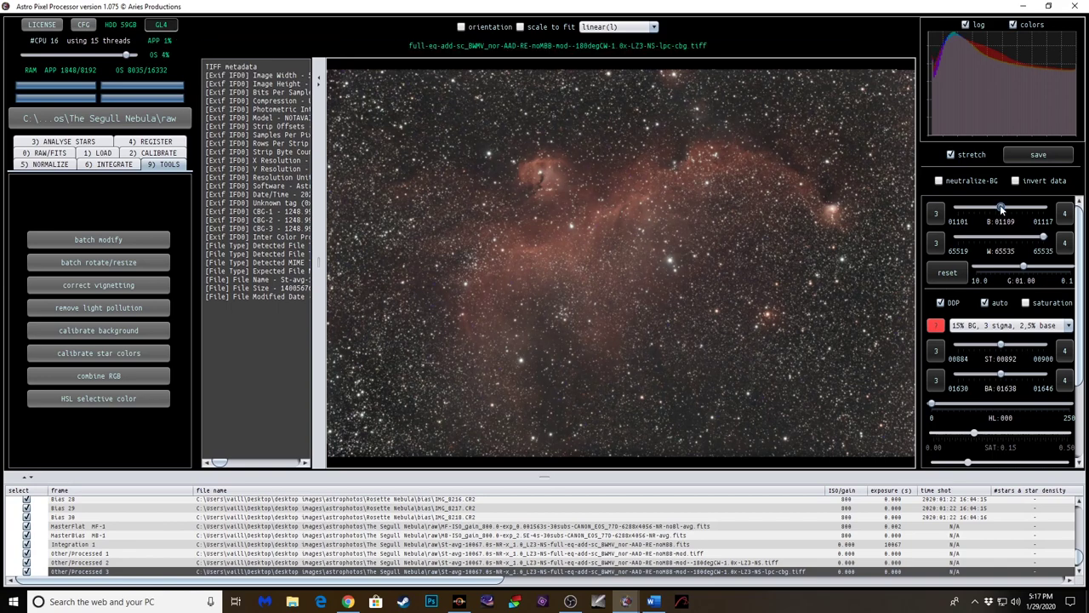
pyautogui.moveTo(1001, 210); pyautogui.dragTo(989, 210)
pyautogui.moveTo(1002, 213); pyautogui.dragTo(1009, 212)
pyautogui.moveTo(1004, 213); pyautogui.dragTo(1011, 212)
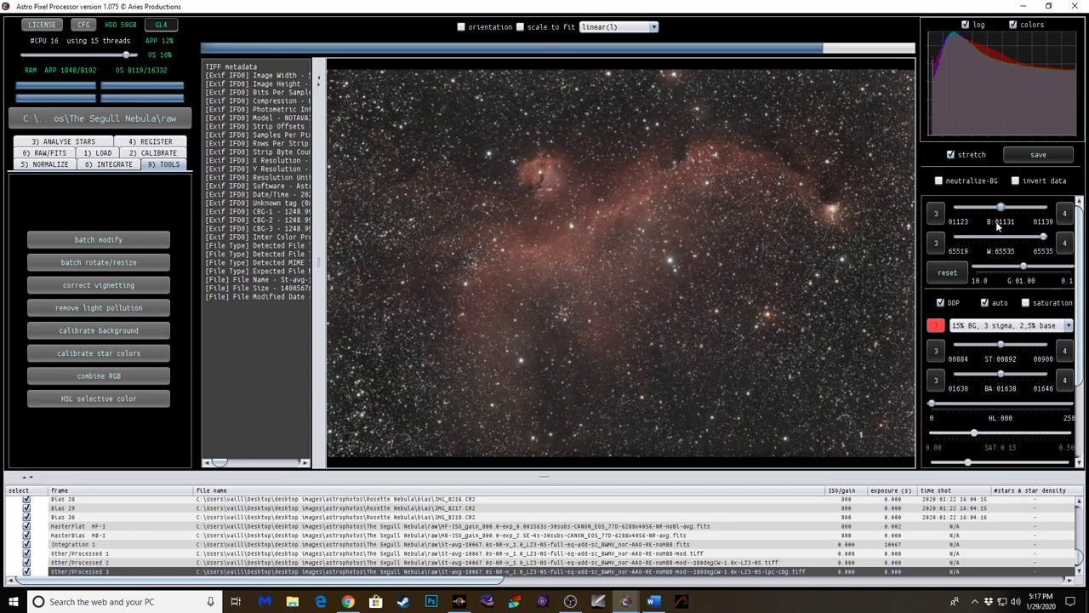
# - Try the stretch presets 20% BG 3 sigma 2.5% base, 20% BG 5 sigma 0.8% and 2.5% base, and 30% BG 2 sigma 0.0% base
pyautogui.click(1055, 326)
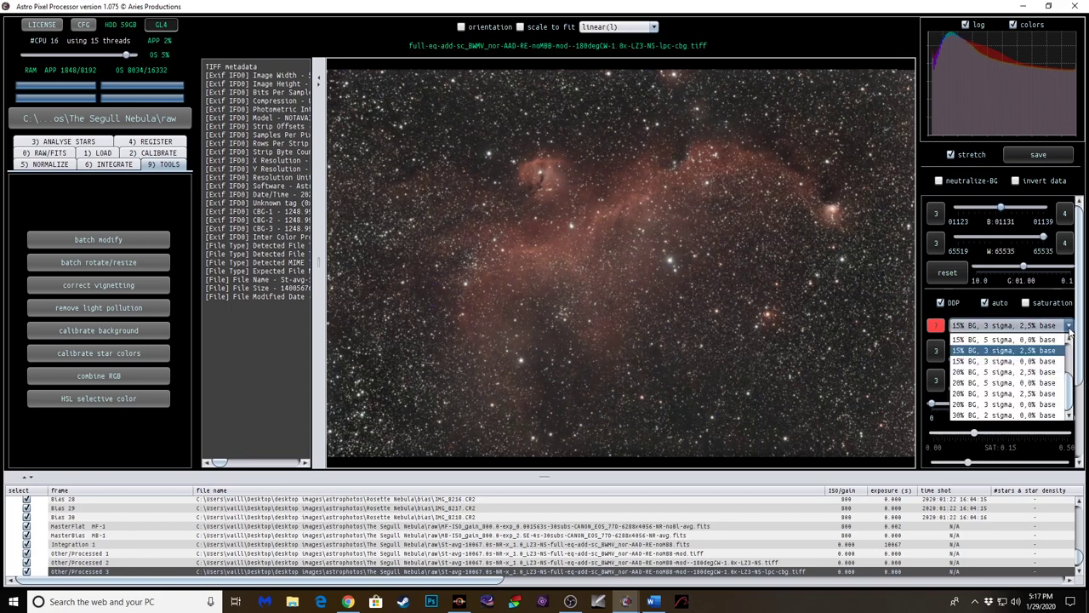
pyautogui.click(1051, 394)
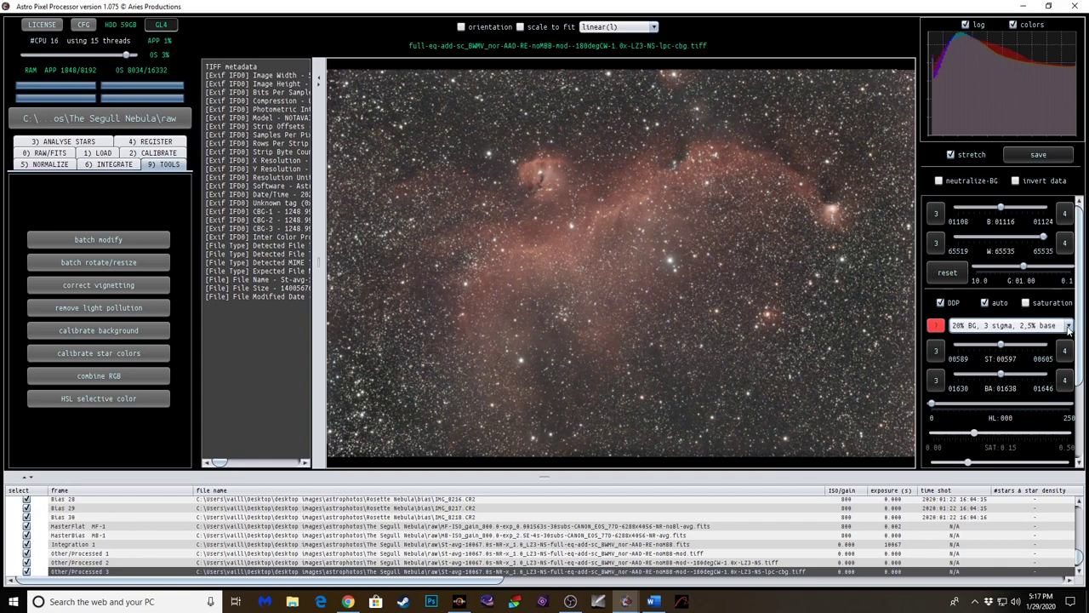
pyautogui.click(1069, 327)
pyautogui.click(1021, 382)
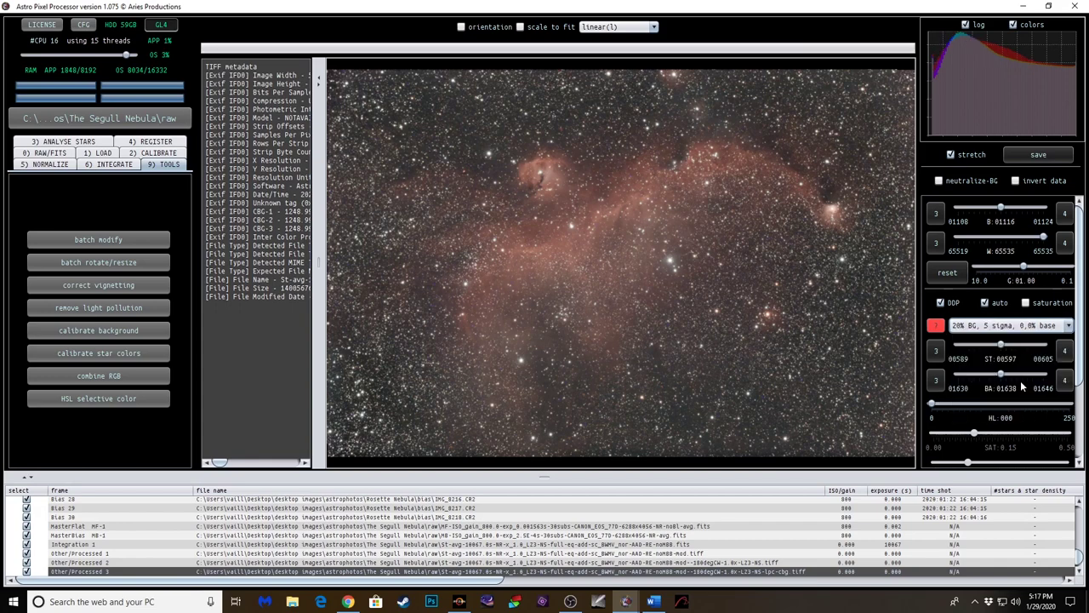
pyautogui.click(1021, 326)
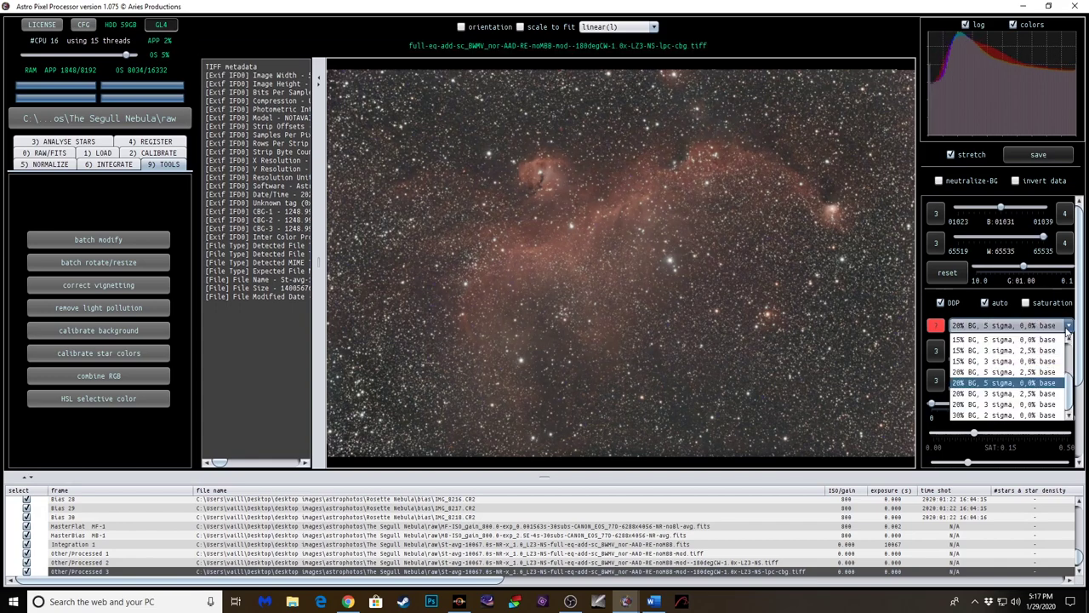
pyautogui.click(1033, 376)
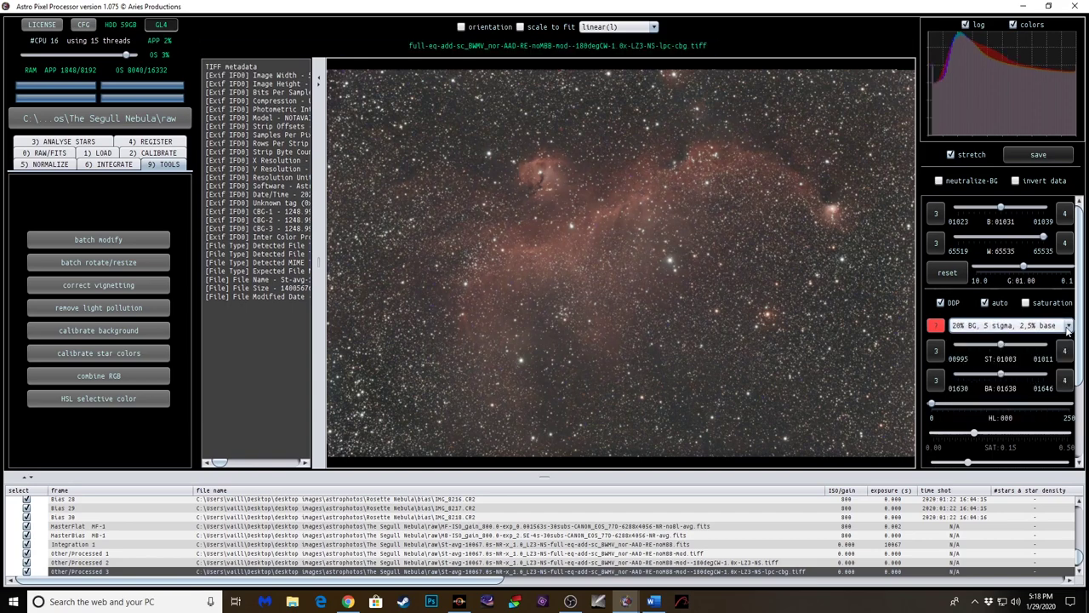
pyautogui.click(1021, 326)
pyautogui.click(1010, 415)
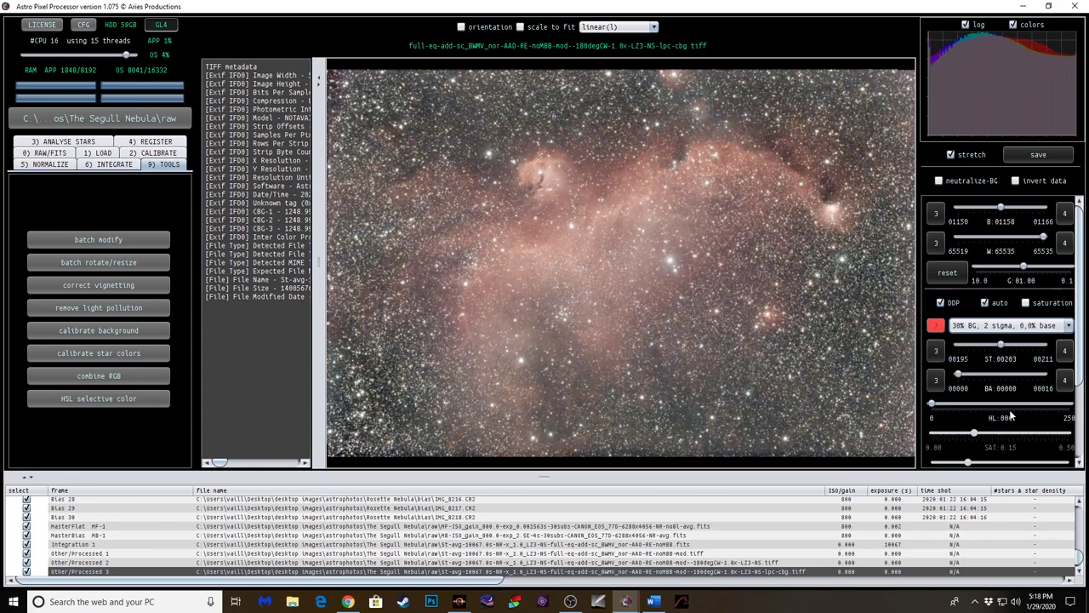
# - Compare 20% BG 5 sigma 2.5% base and 15% BG 5 sigma 0.0% base, then settle on 15% BG, 3 sigma, 0.0% base
pyautogui.click(1069, 326)
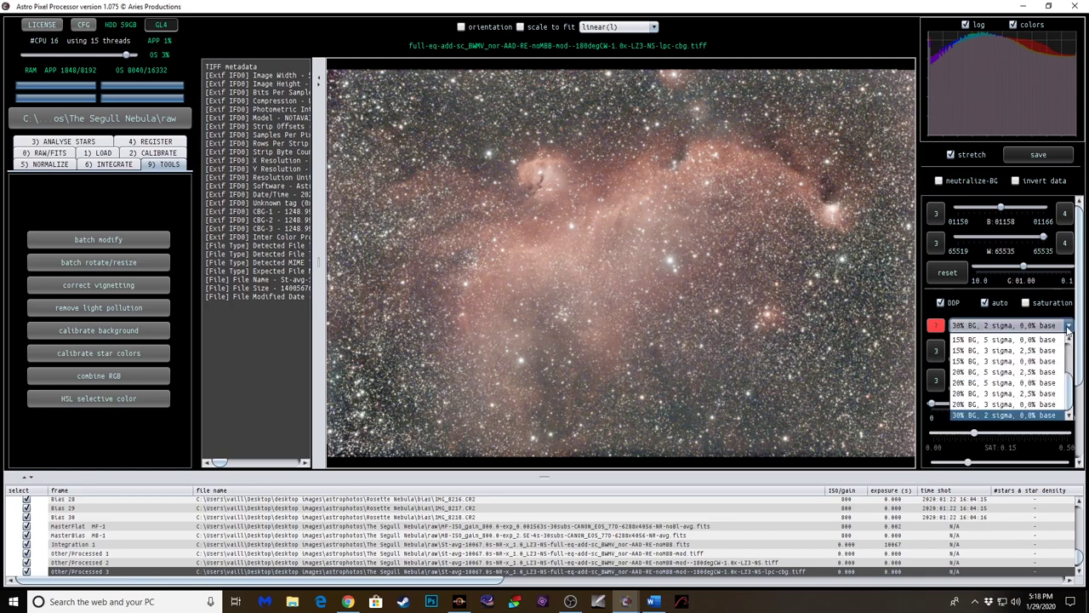
pyautogui.click(1036, 381)
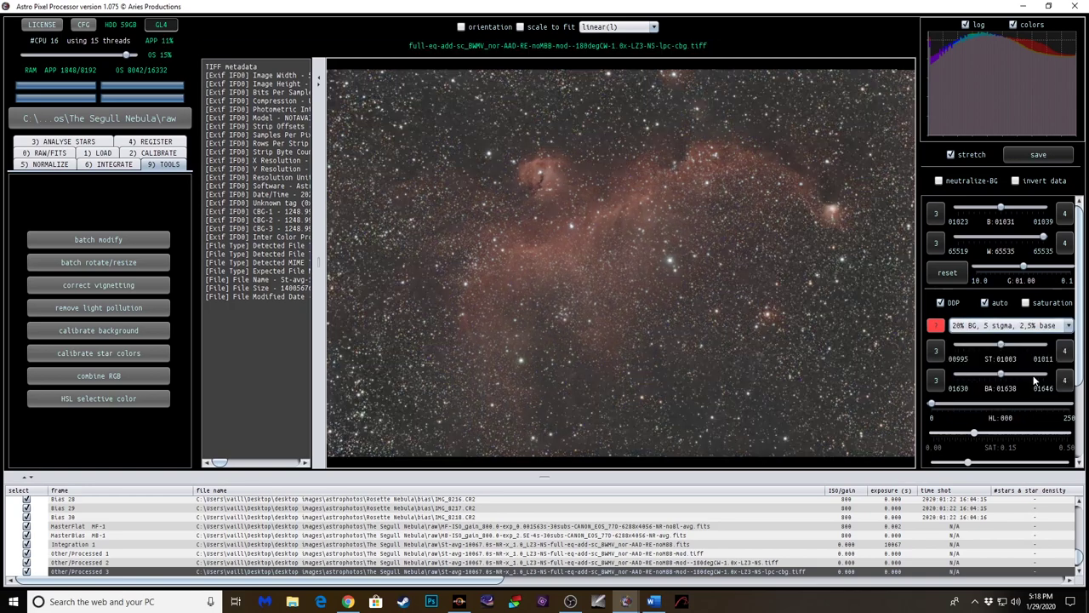
pyautogui.click(1036, 327)
pyautogui.click(1036, 341)
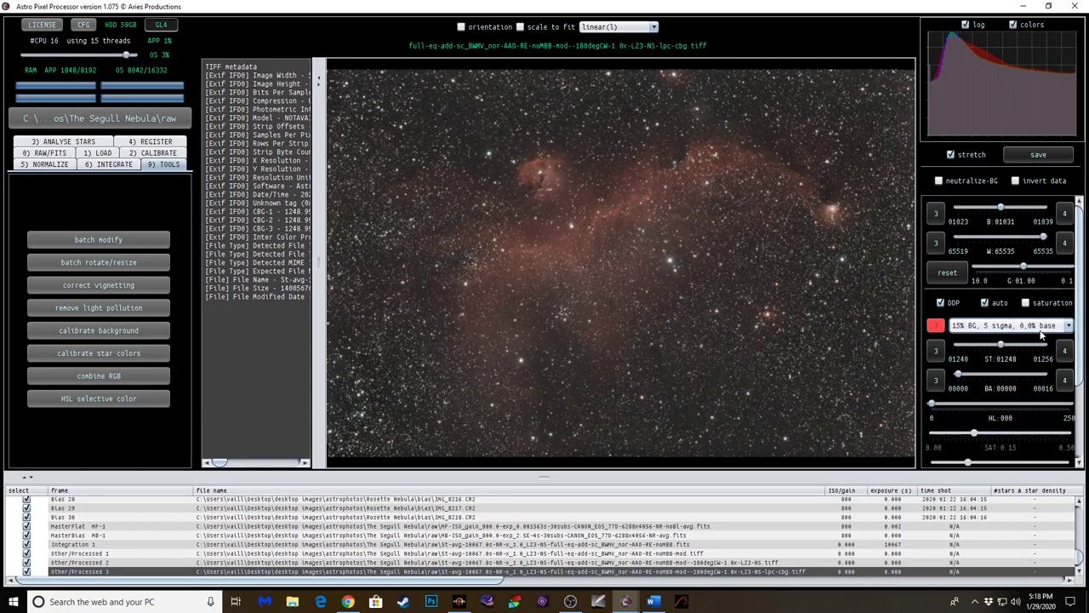
pyautogui.click(1071, 327)
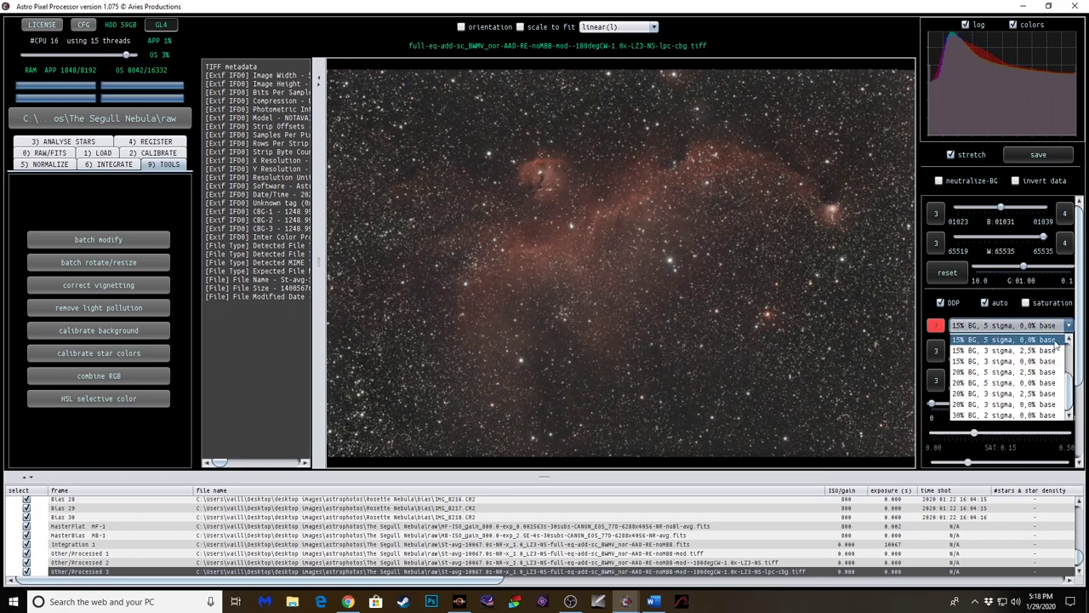
pyautogui.click(1035, 356)
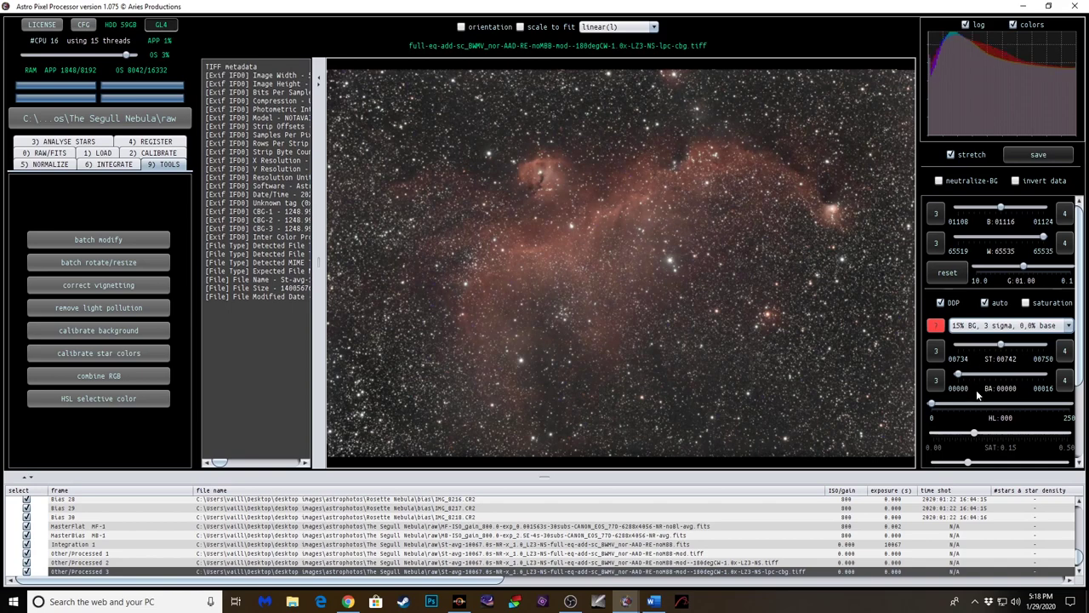
# - Nudge the ST stretch value up to 00746, then start saving the stretched image
pyautogui.scroll(-1, 986, 426)
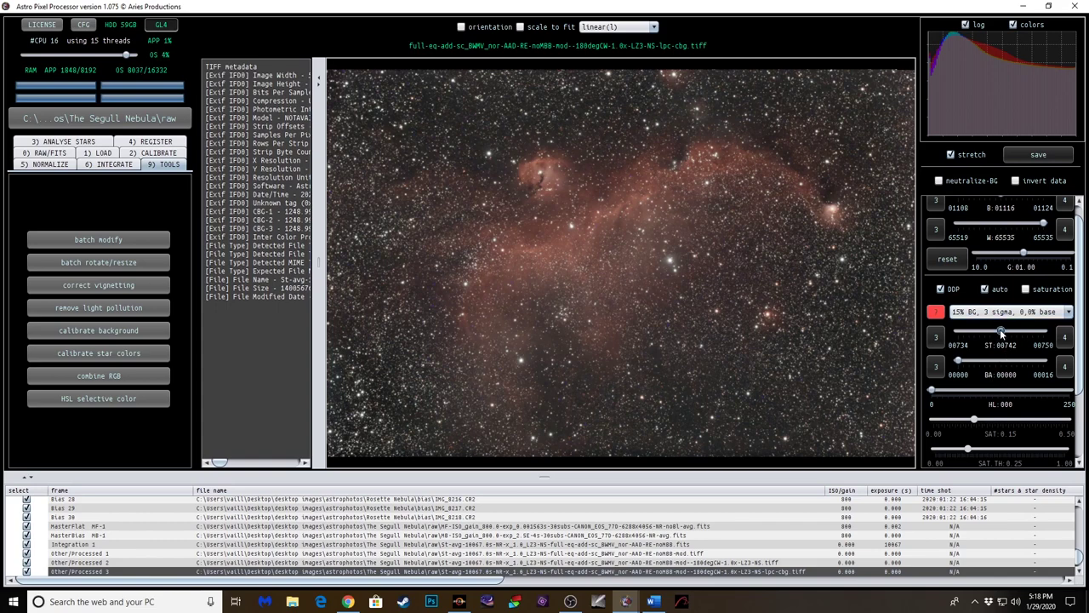
pyautogui.click(1000, 332)
pyautogui.scroll(-3, 1027, 420)
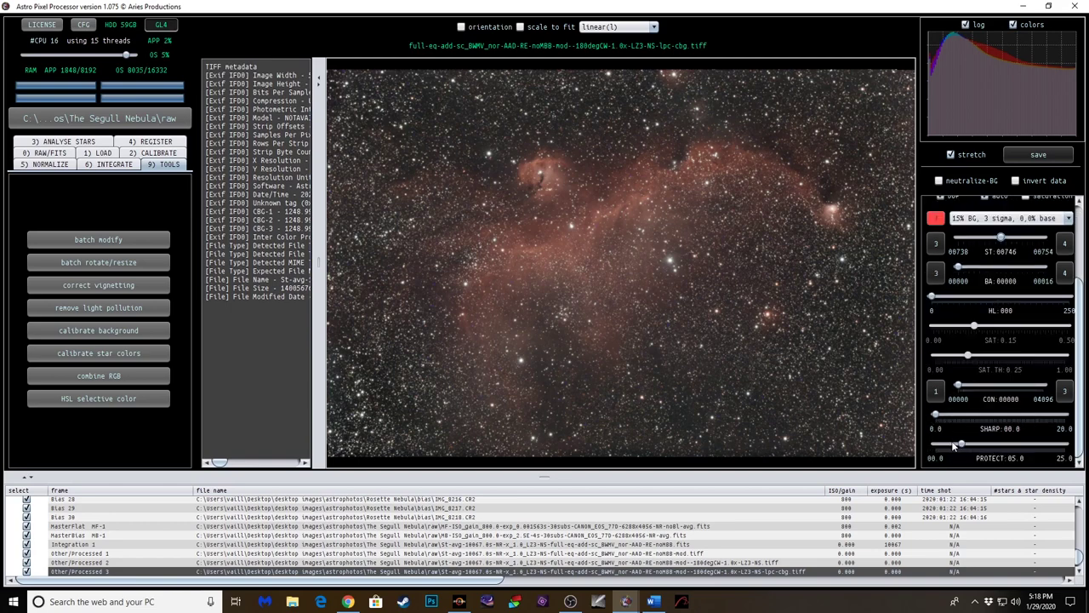
pyautogui.scroll(1, 1059, 372)
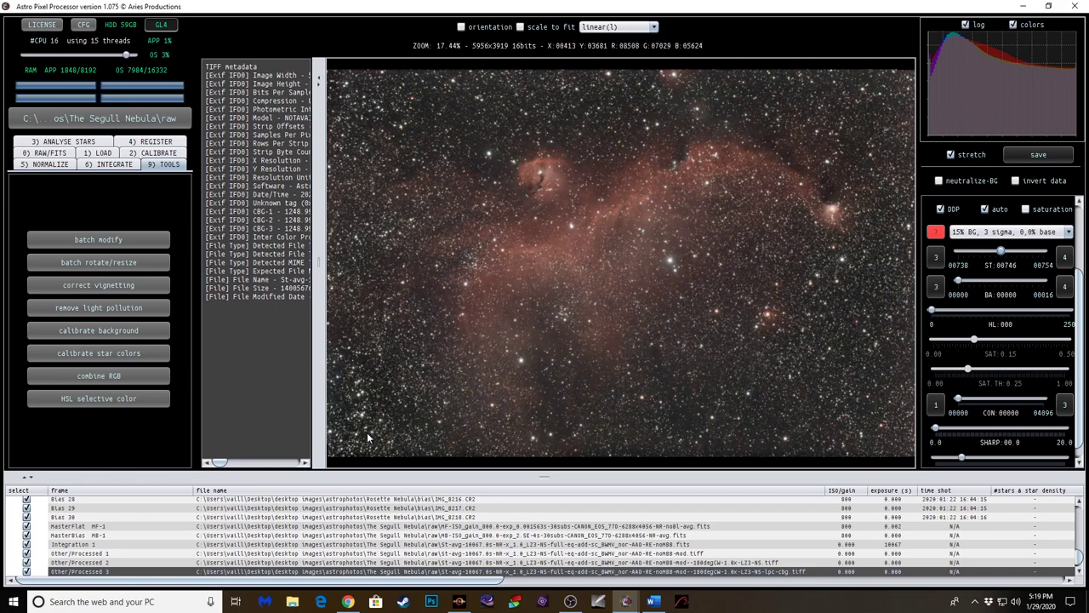
pyautogui.click(1037, 158)
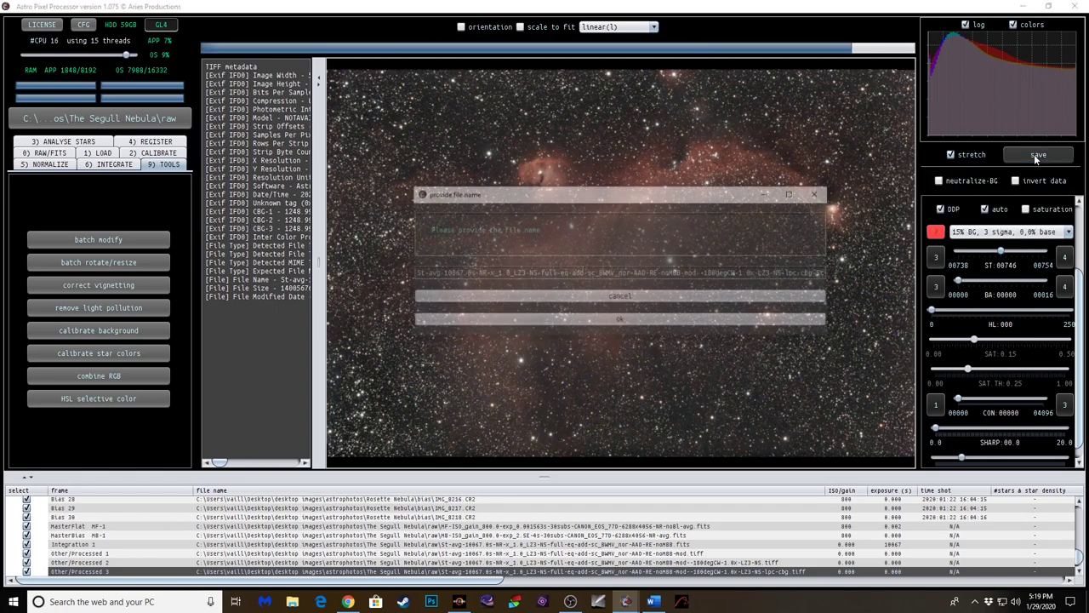
# - Keep the suggested file name and save the stretched Seagull image as a TIFF
pyautogui.click(610, 321)
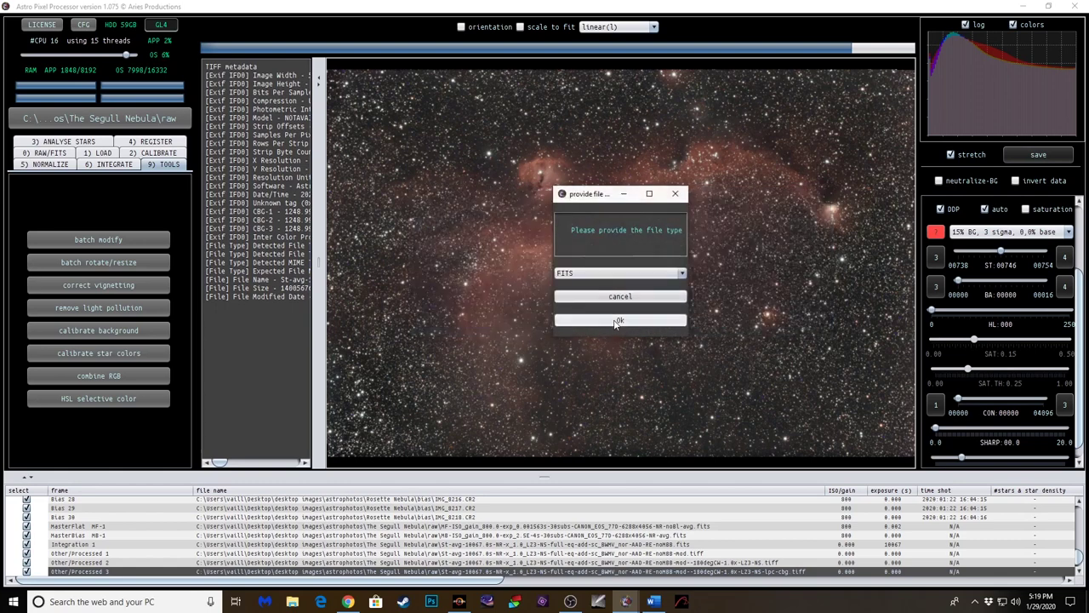
pyautogui.click(650, 273)
pyautogui.click(640, 296)
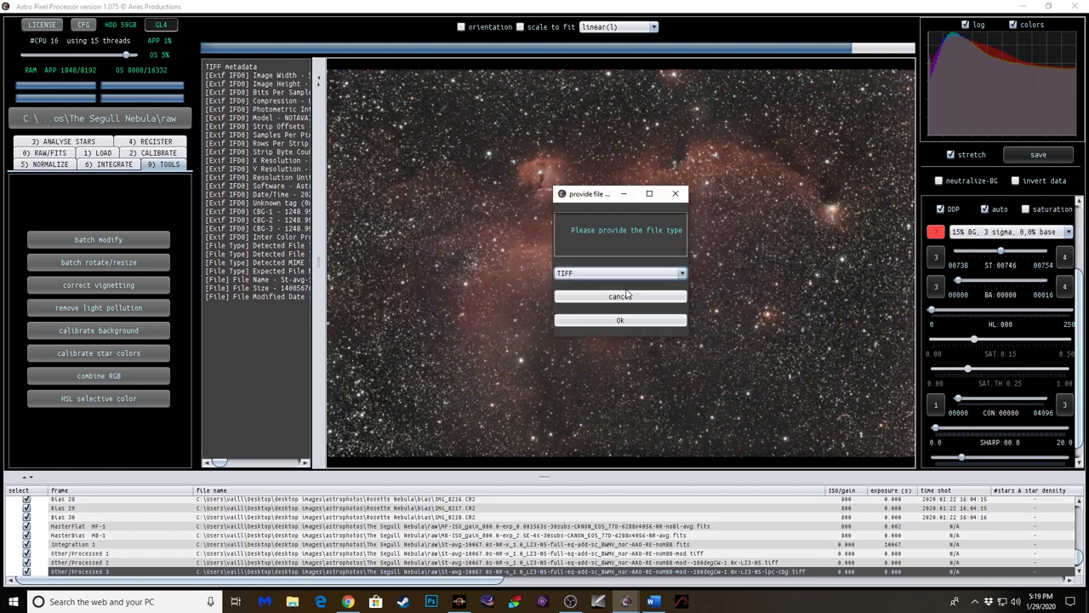
pyautogui.click(621, 320)
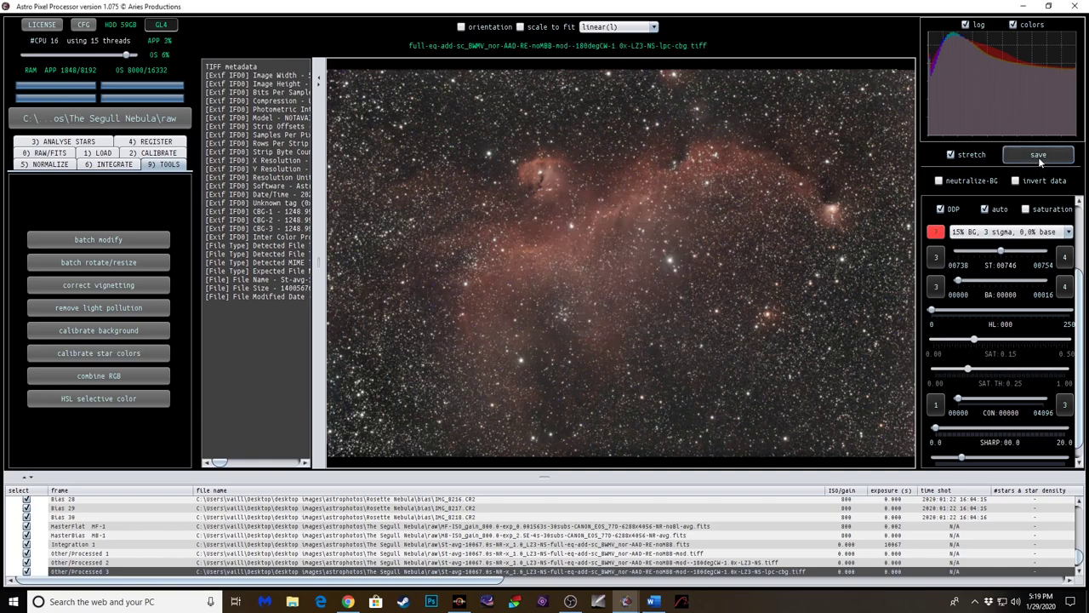